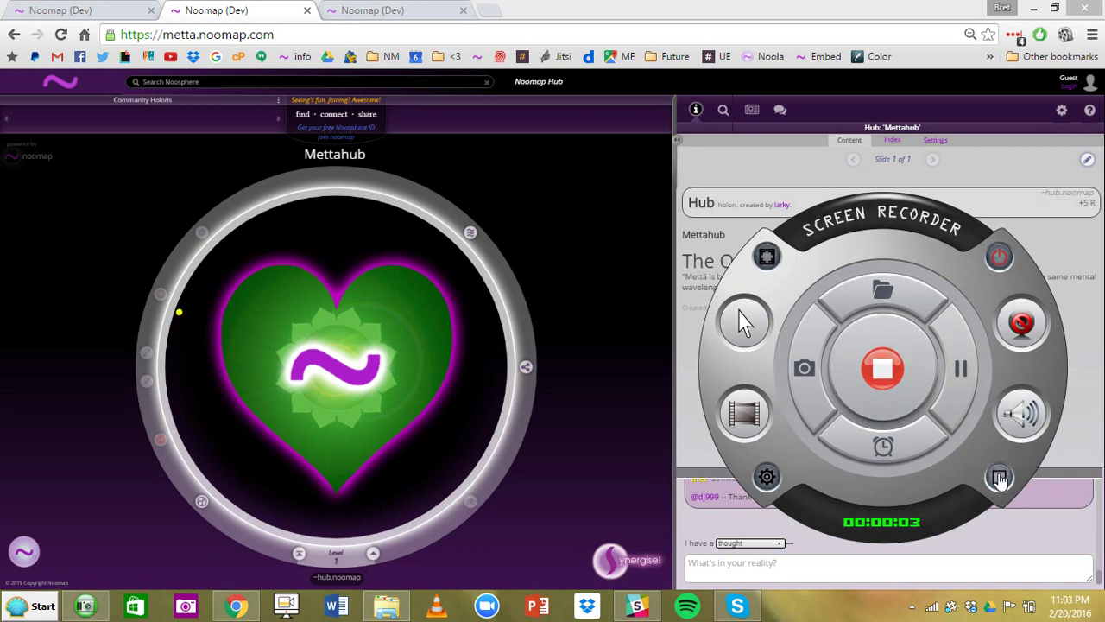
- Browse the Meesteren Foundation and United Earth hubs, widening the hub map
click(998, 476)
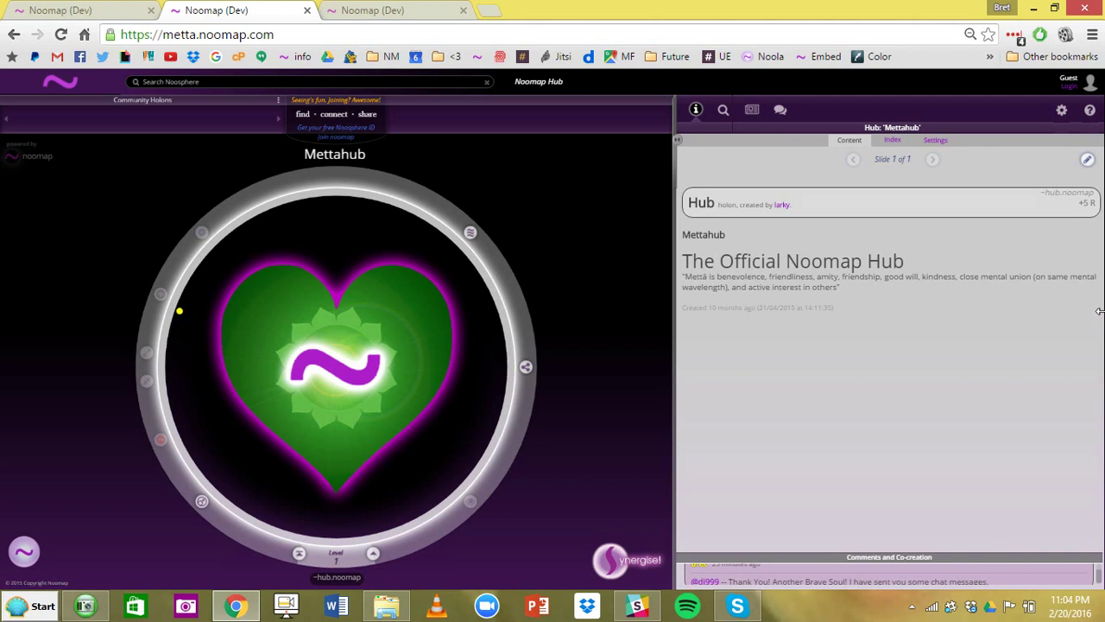
click(372, 9)
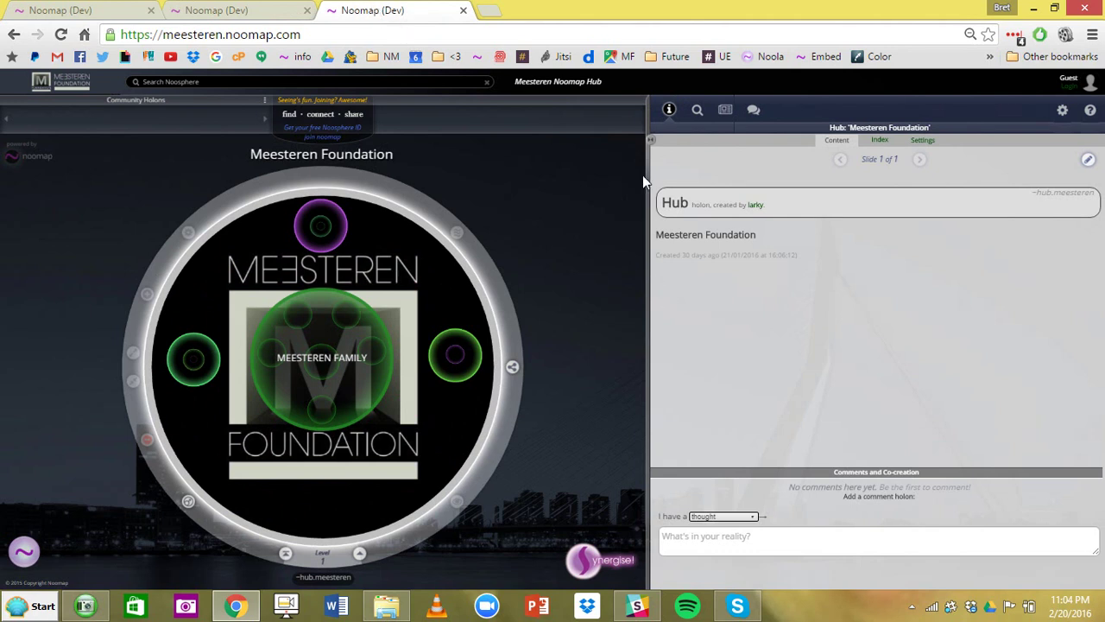
drag(654, 139, 731, 139)
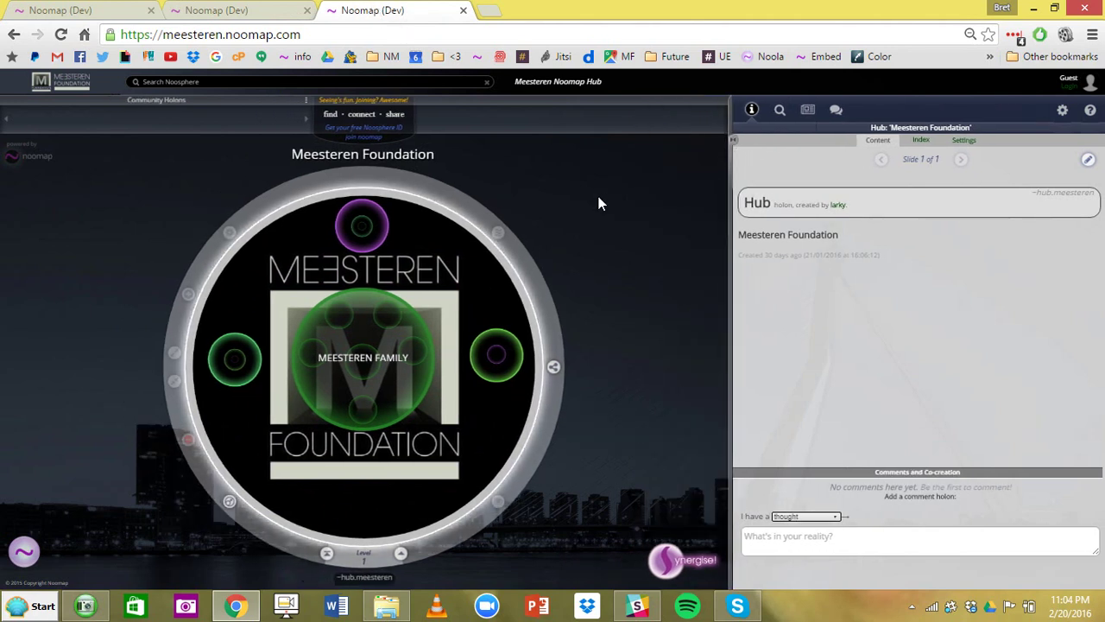
click(53, 14)
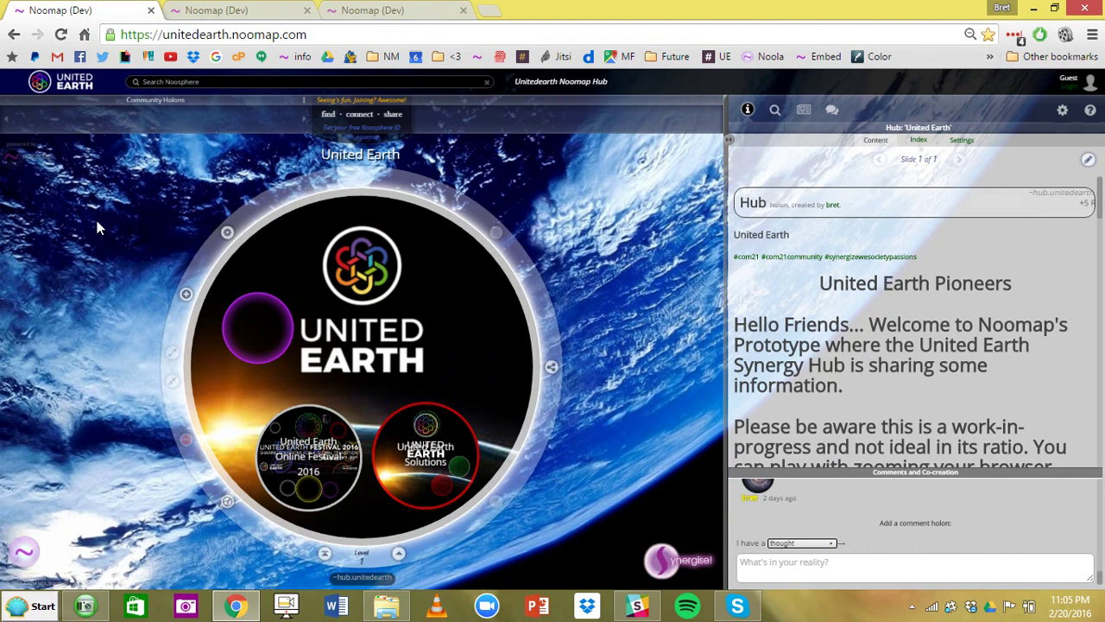
click(380, 9)
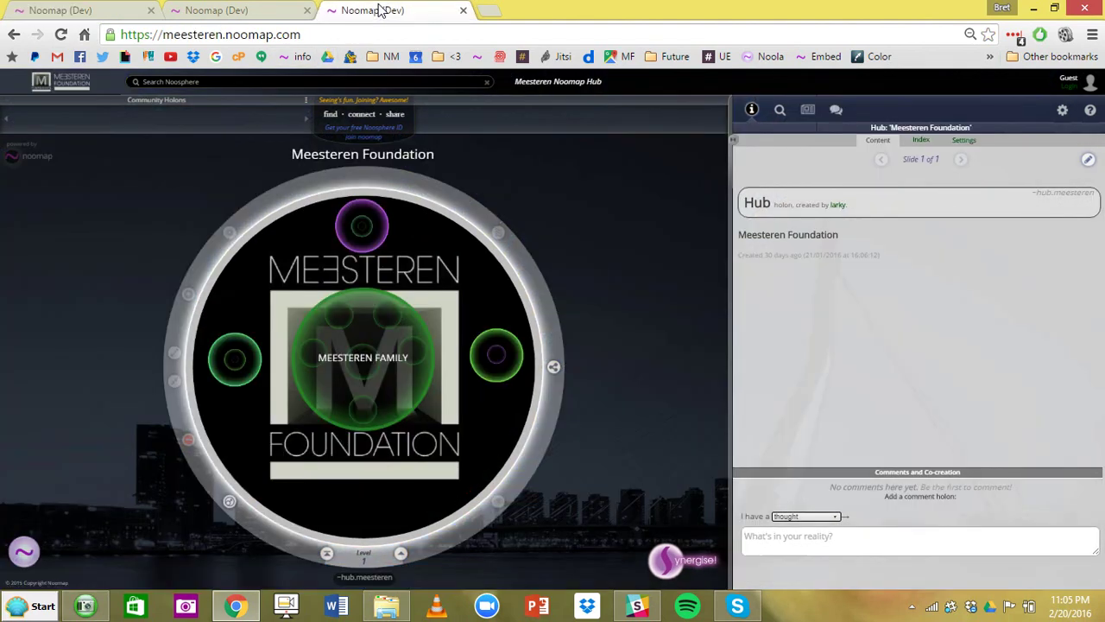
- Return to the Mettahub page and sign in with username and password
click(248, 11)
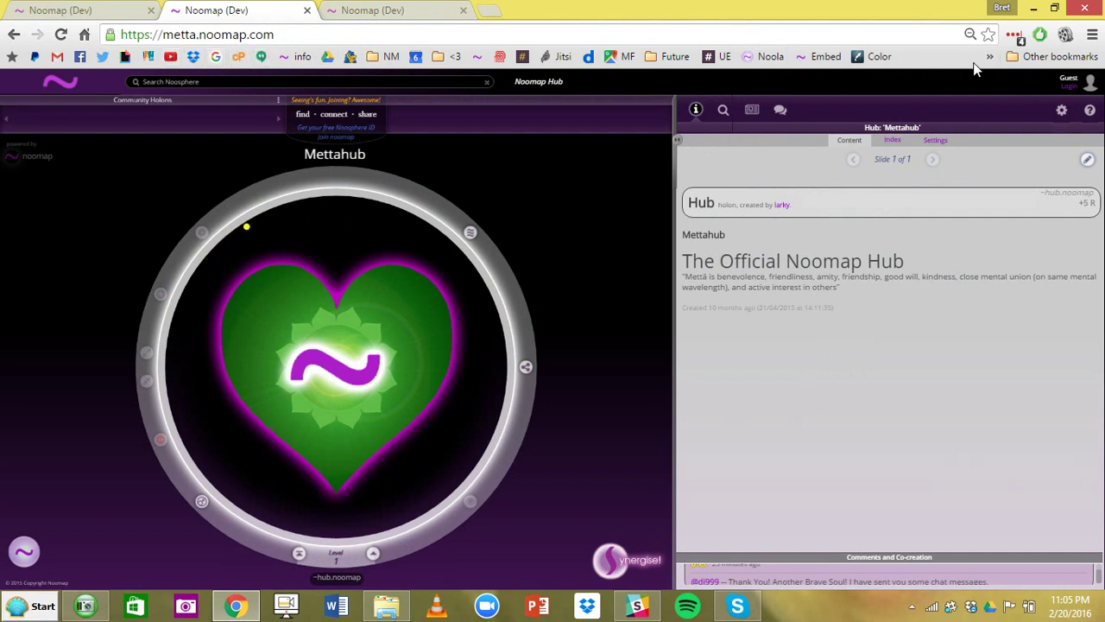
click(1067, 93)
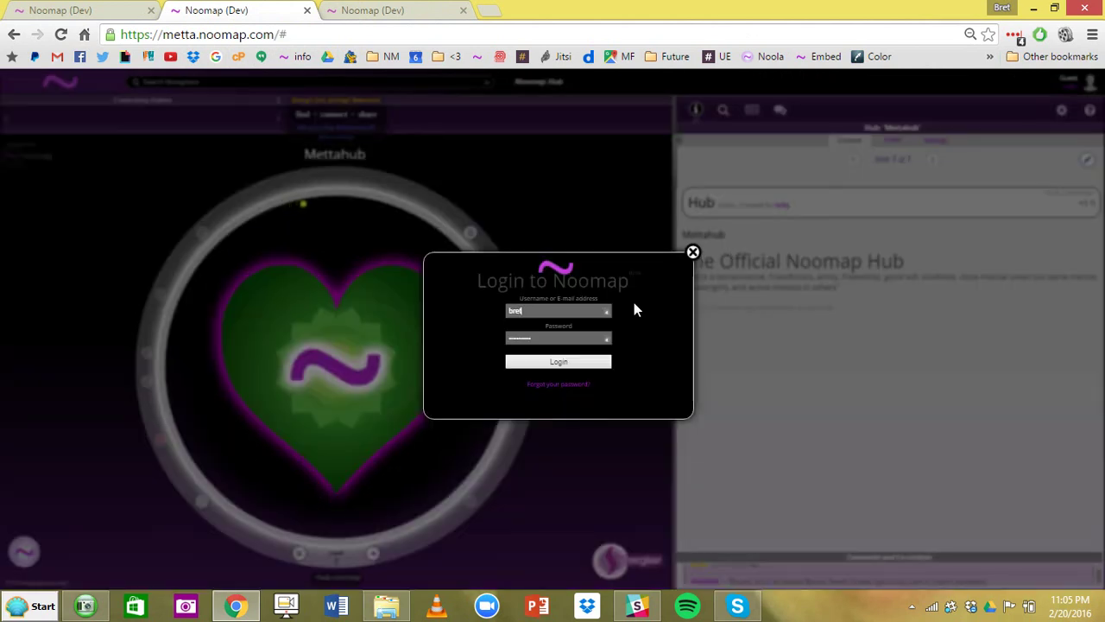
click(566, 364)
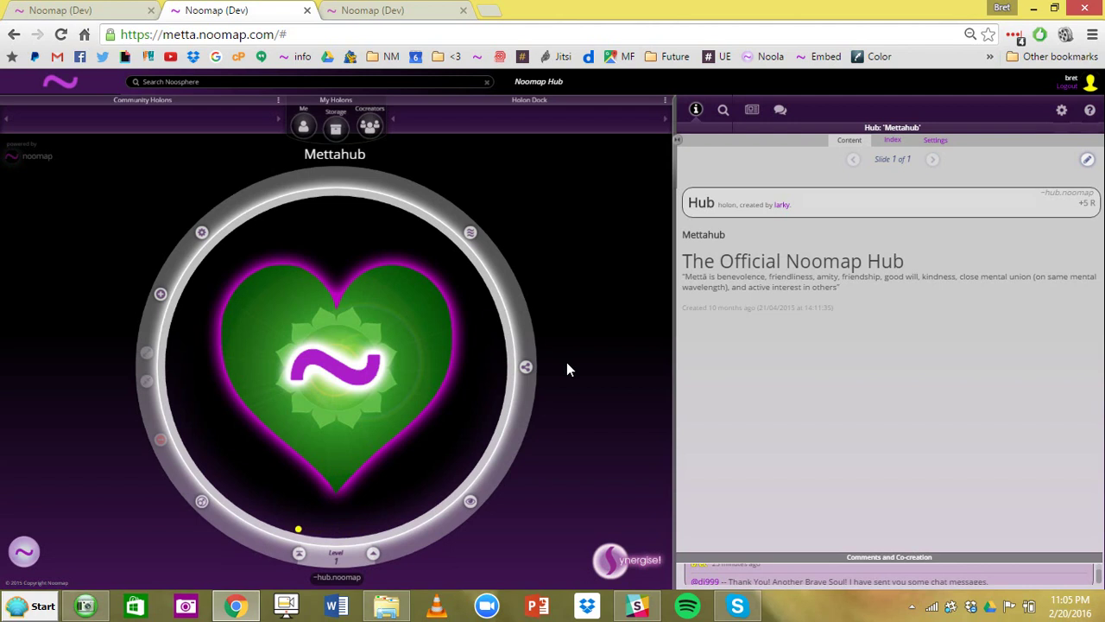
- Try several browser zoom levels and move the map/panel divider, leaving the map slightly wider
key(ctrl+minus)
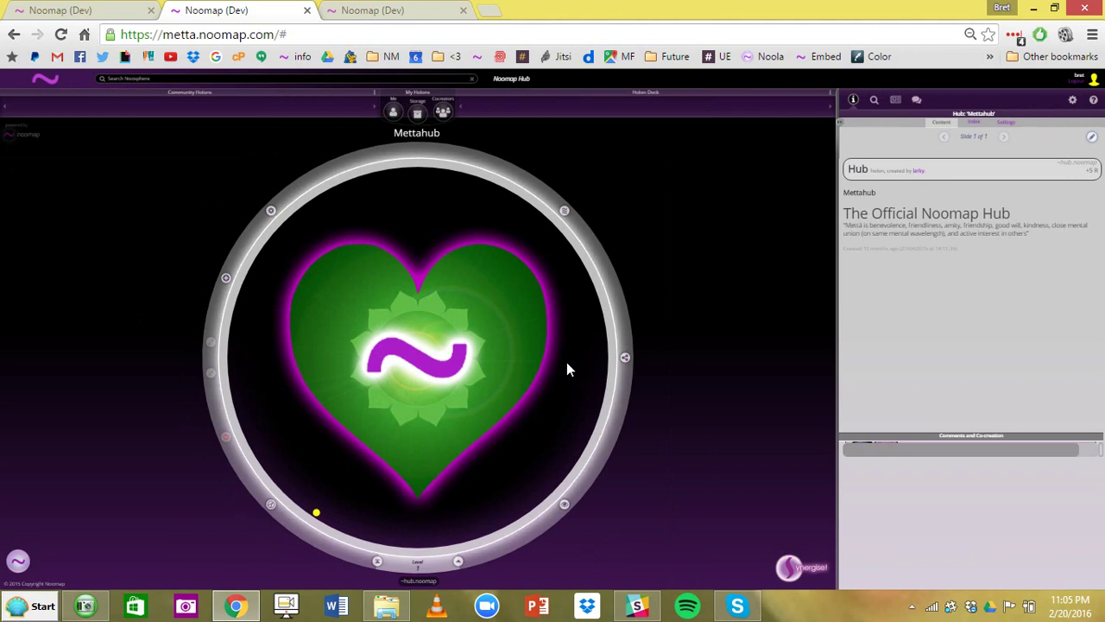
drag(835, 121, 631, 132)
key(ctrl+plus)
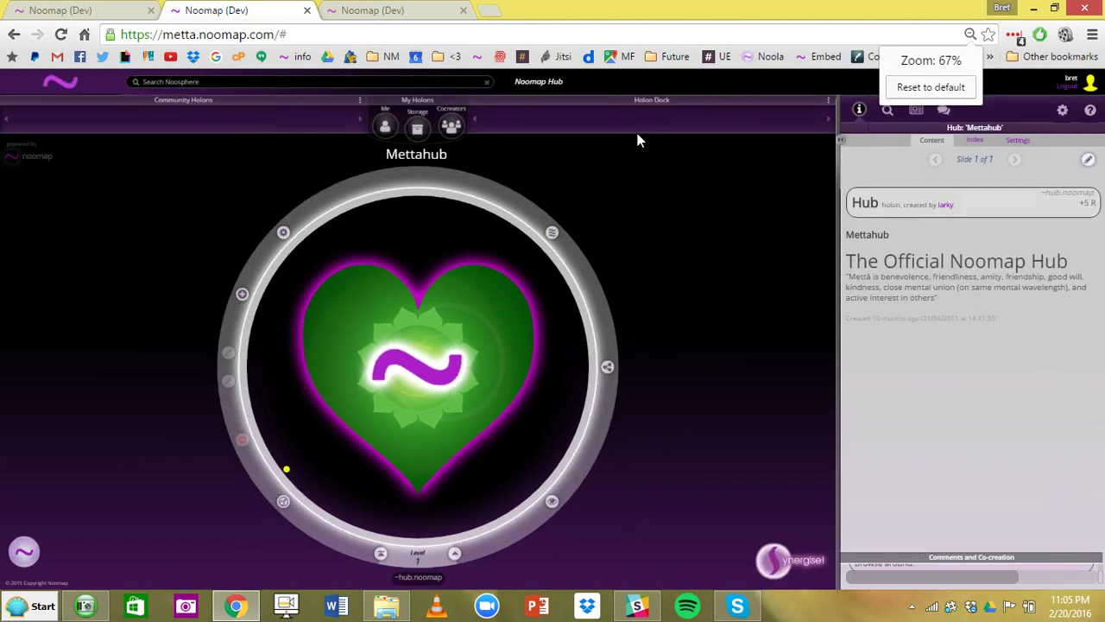
key(ctrl+plus)
key(ctrl+plus)
key(ctrl+plus)
key(ctrl+minus)
key(ctrl+minus)
key(ctrl+minus)
key(ctrl+minus)
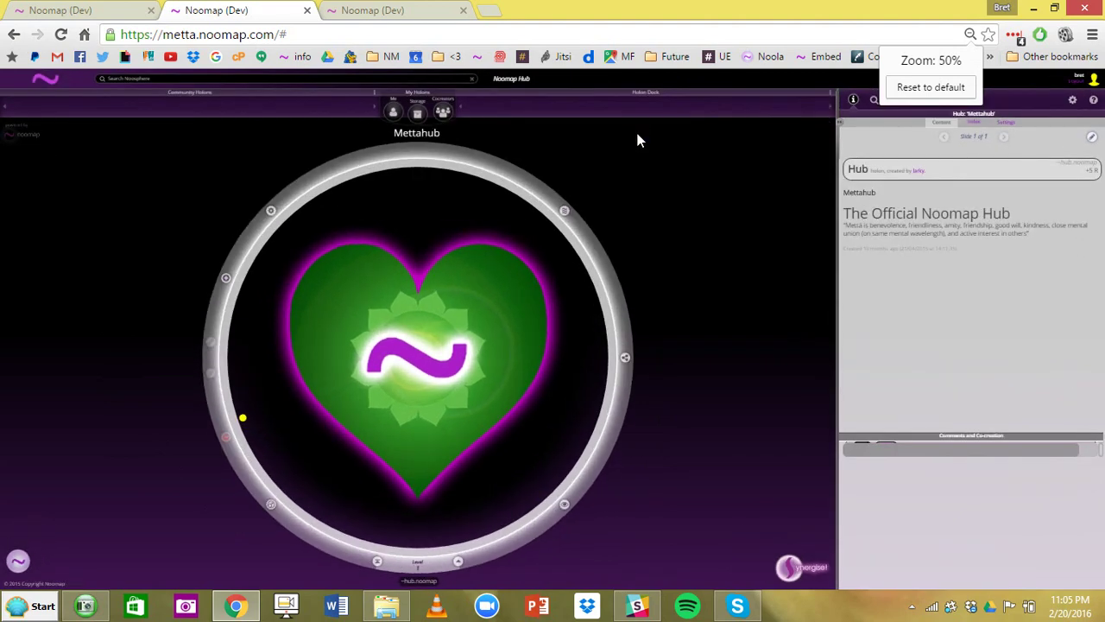
key(ctrl+plus)
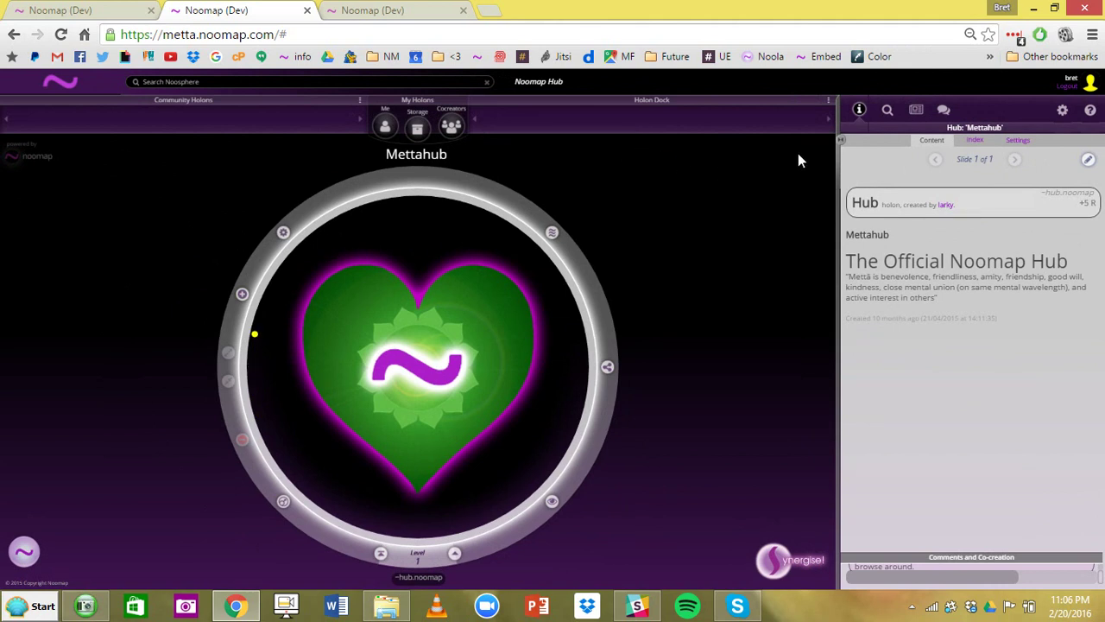
drag(829, 141, 692, 139)
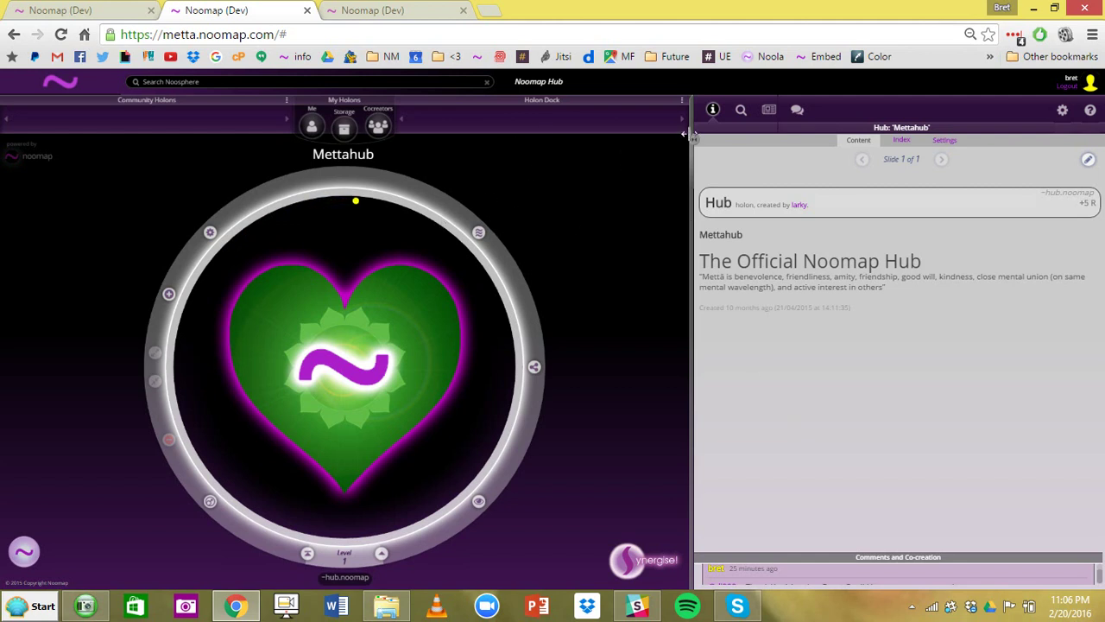
mouse_move(693, 138)
mouse_down()
mouse_move(738, 142)
mouse_move(704, 144)
mouse_up()
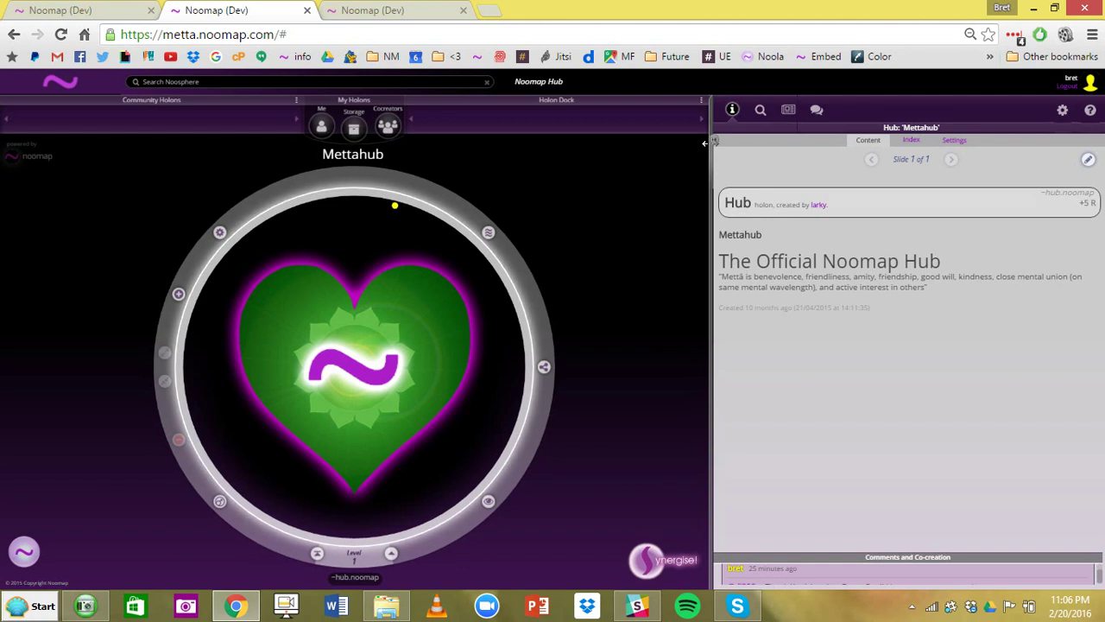
- Expand, resize and collapse the Comments and Co-creation section, giving the hub description more room
click(878, 567)
drag(878, 437, 892, 480)
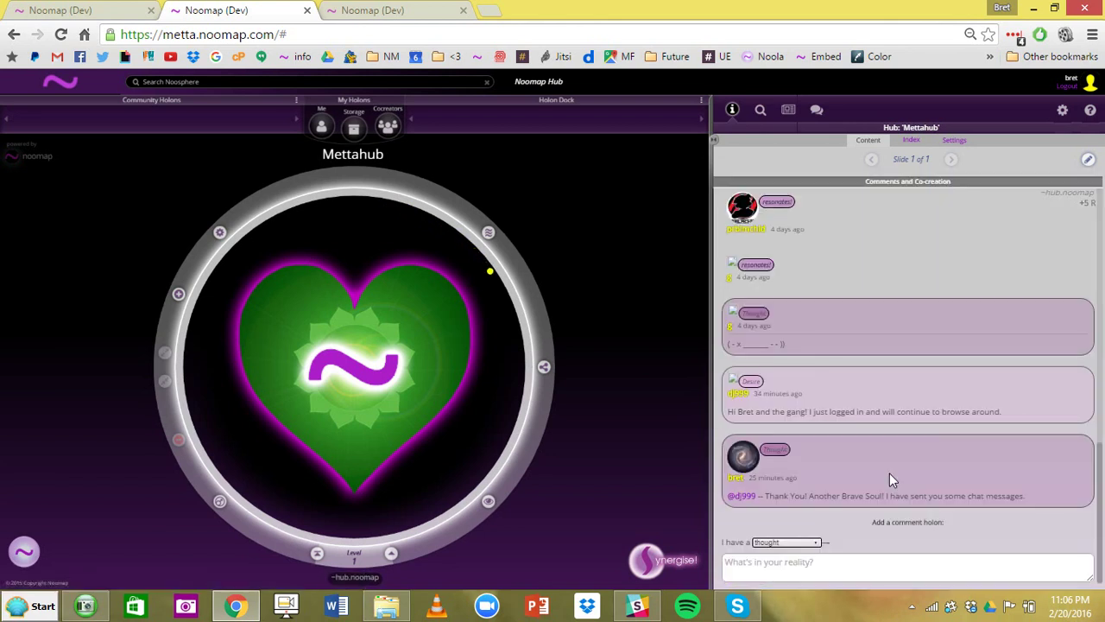
click(918, 183)
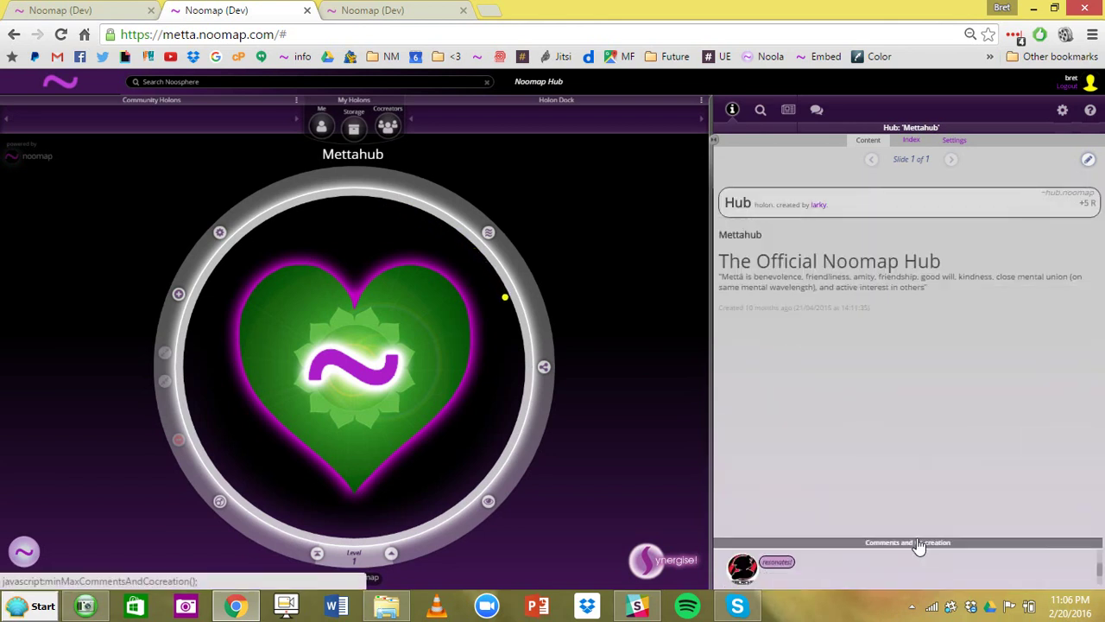
click(920, 544)
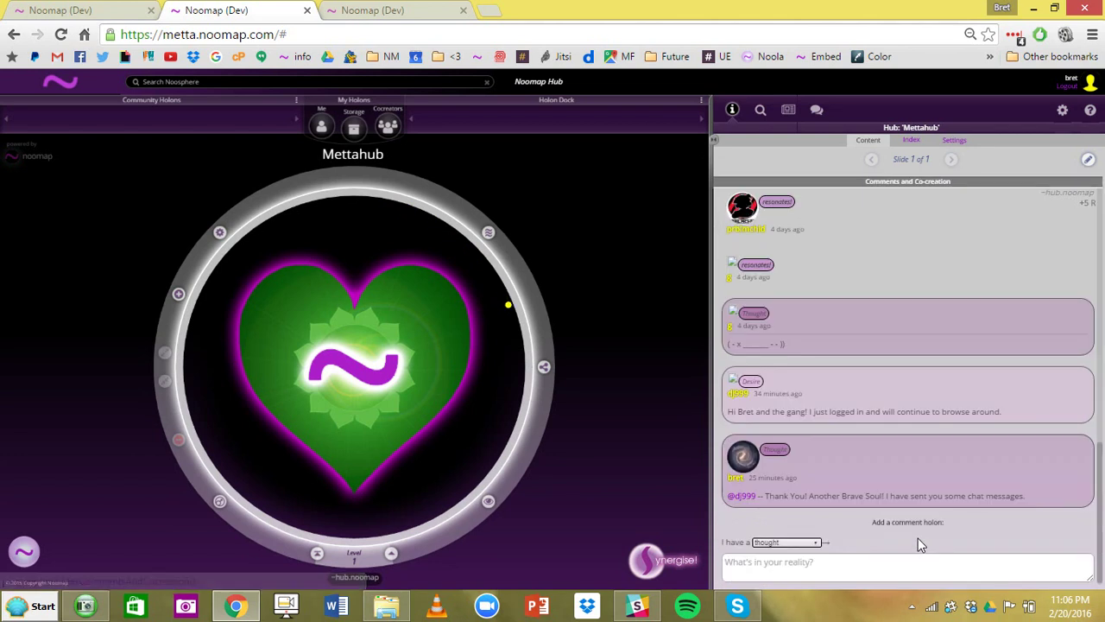
click(904, 183)
click(912, 484)
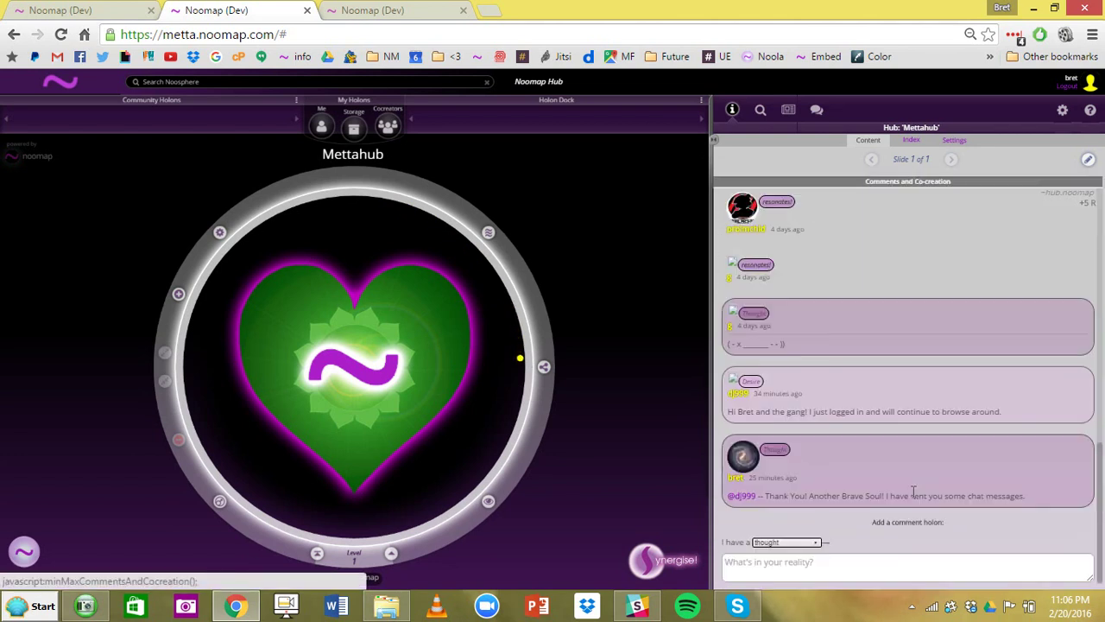
click(874, 186)
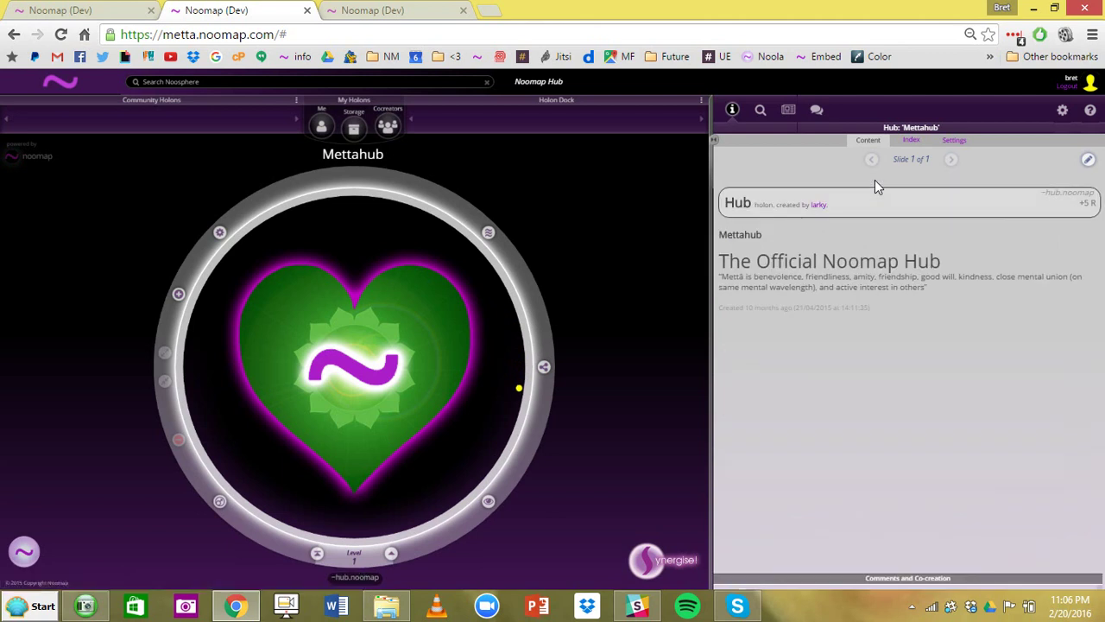
click(894, 578)
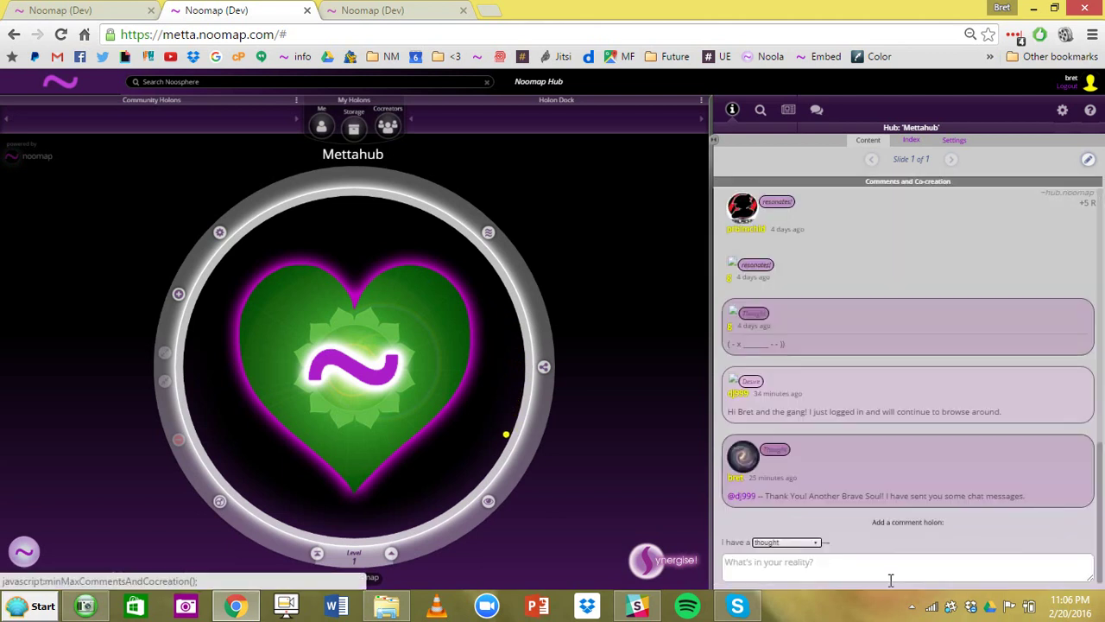
click(850, 185)
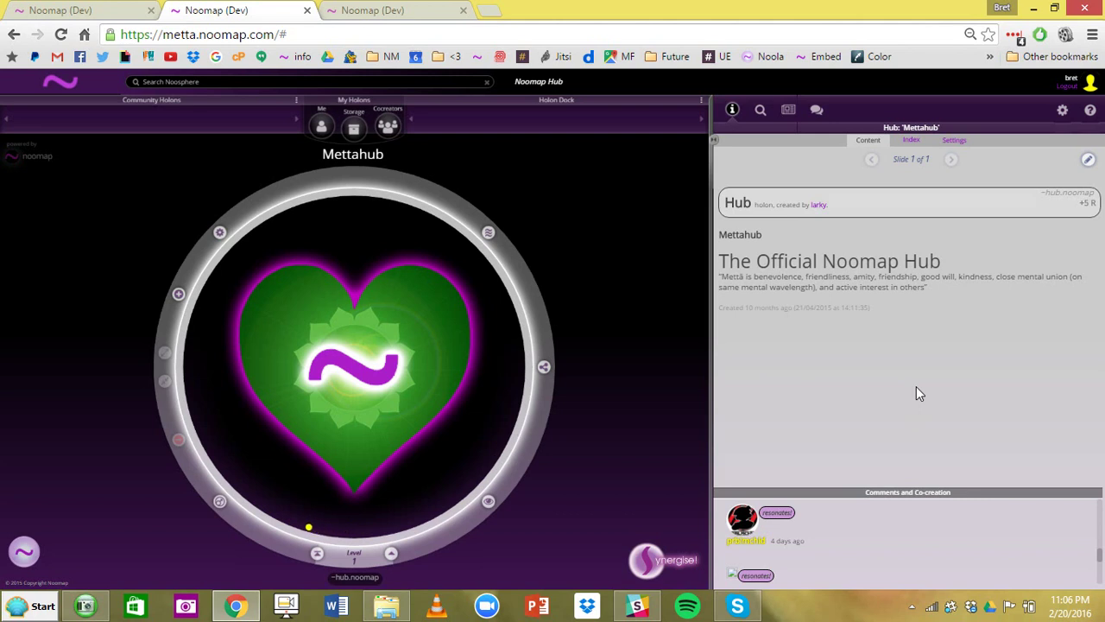
- Open the personal Me holon, preview United Earth, and show the new holon types
click(320, 127)
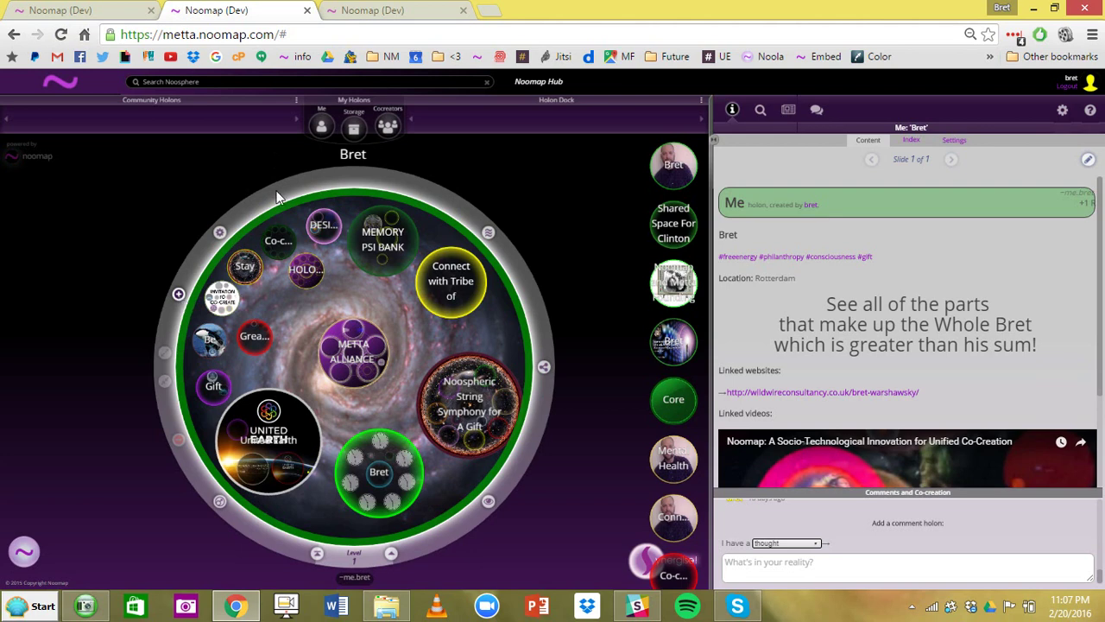
click(198, 345)
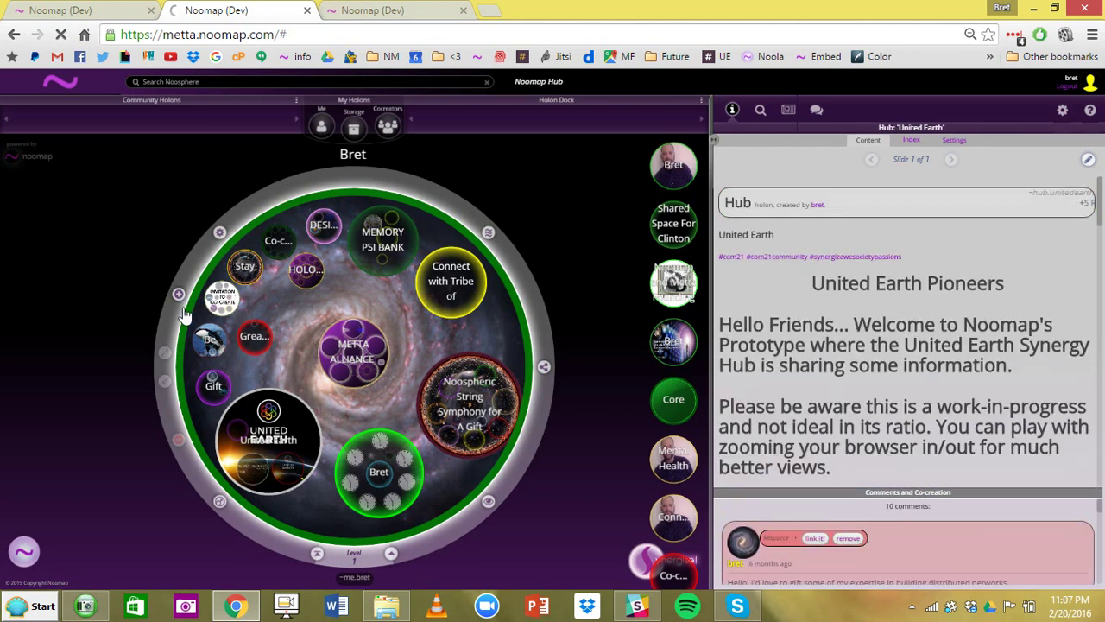
click(178, 295)
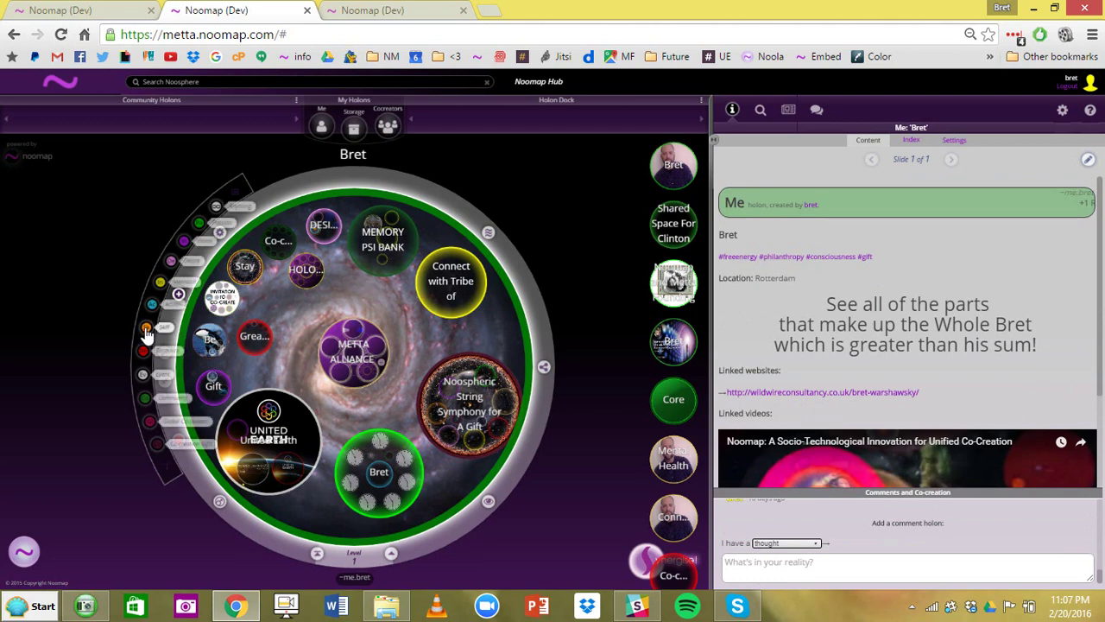
- Place a new holon in the Me map and open its details form
drag(146, 335, 357, 302)
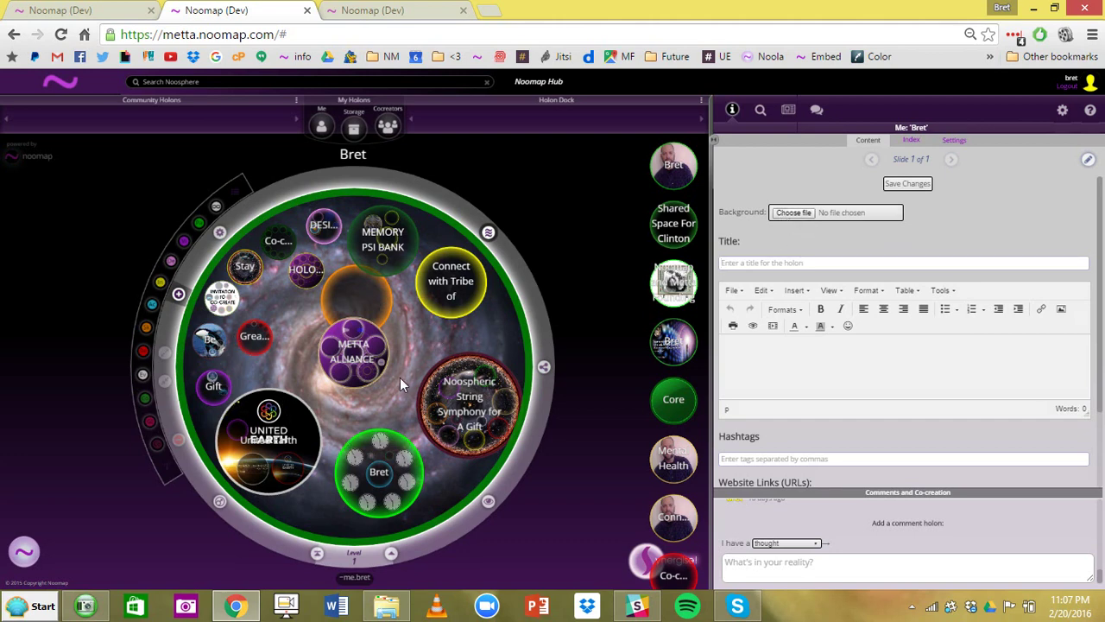
click(799, 262)
click(819, 260)
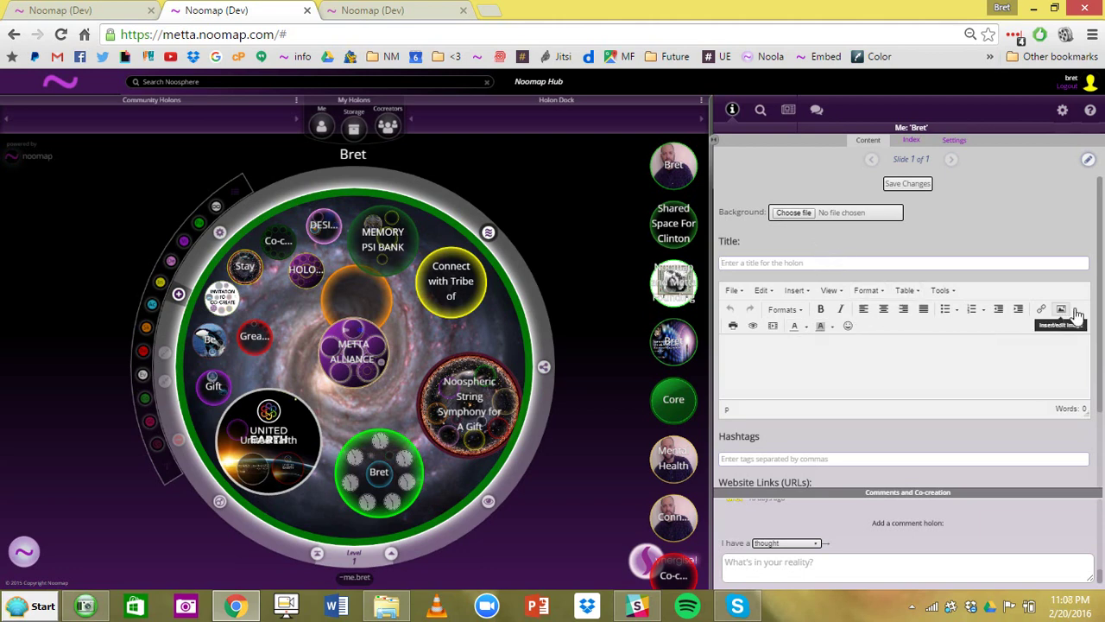
- Add website link and YouTube video fields to the new holon, then return to its Title
drag(1102, 302, 1102, 393)
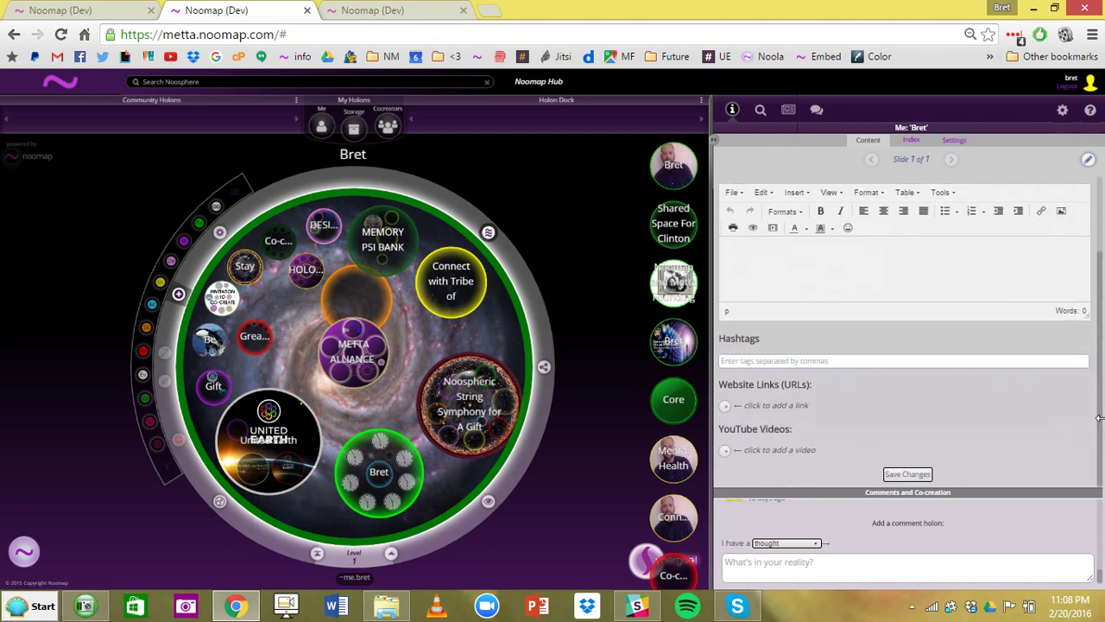
click(725, 405)
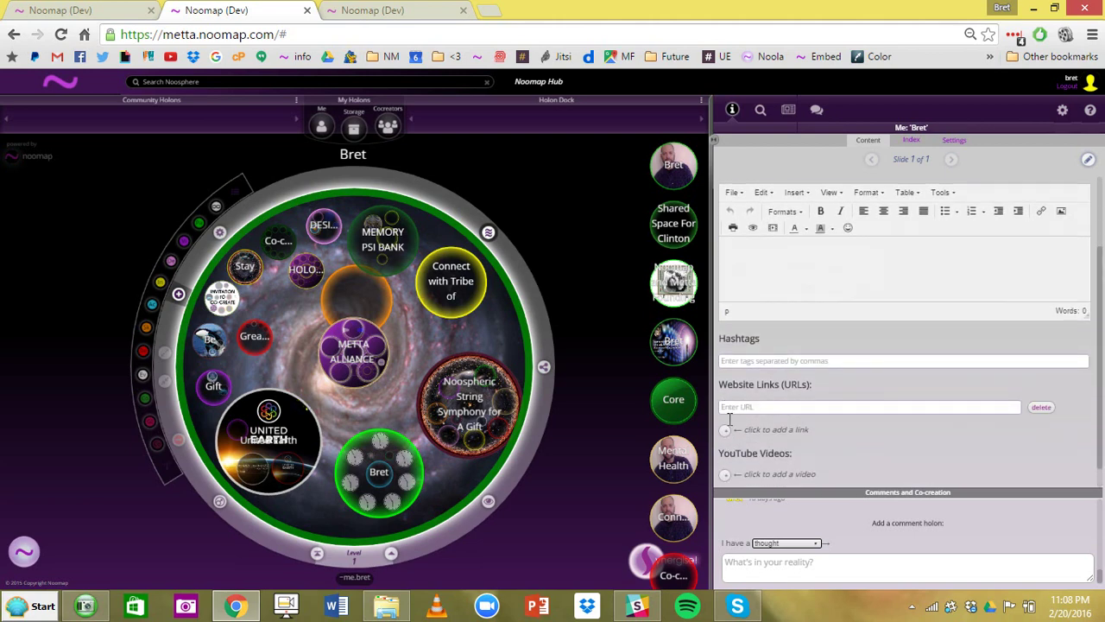
click(727, 476)
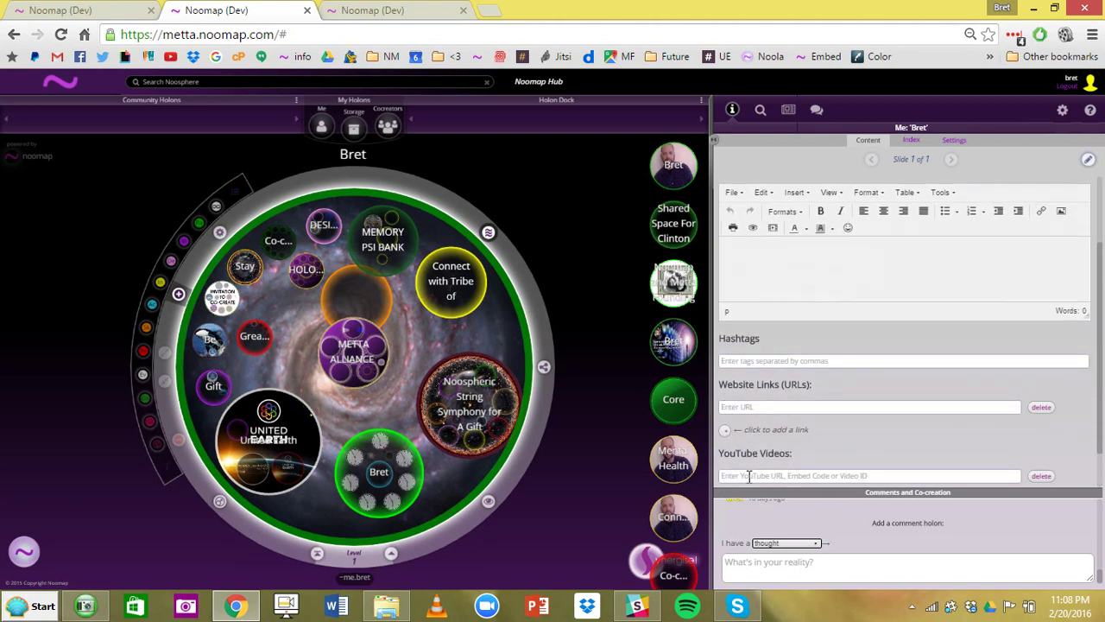
drag(1102, 334, 1100, 367)
scroll(864, 302, up, 2)
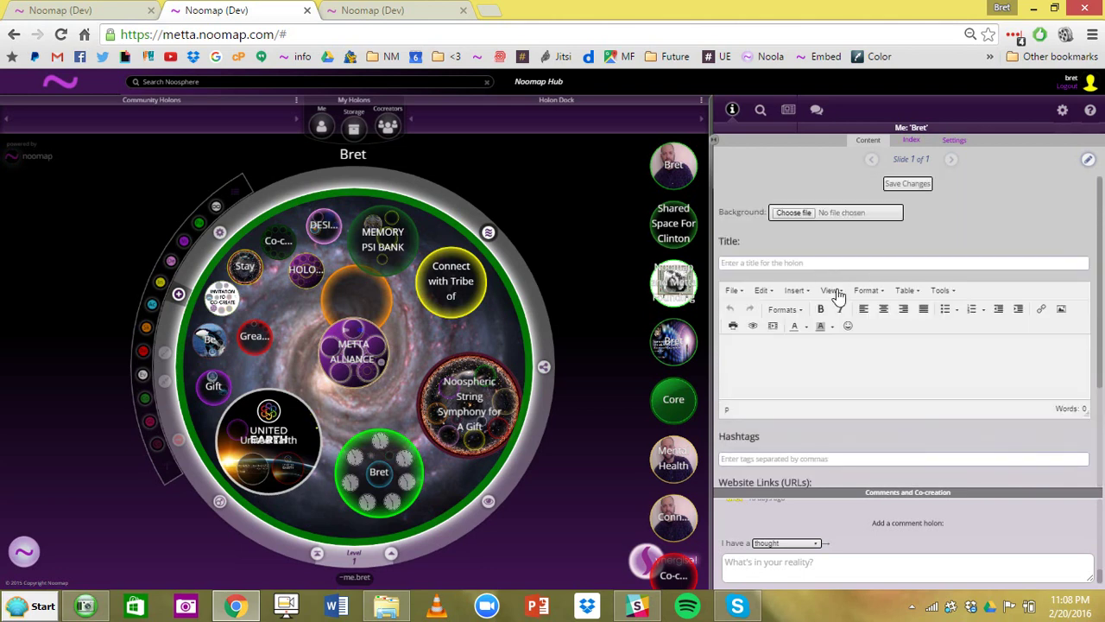
click(838, 260)
- Save the holon titled 'Test', set it beside METTA ALLIANCE, and view METTA ALLIANCE's details
text(Test)
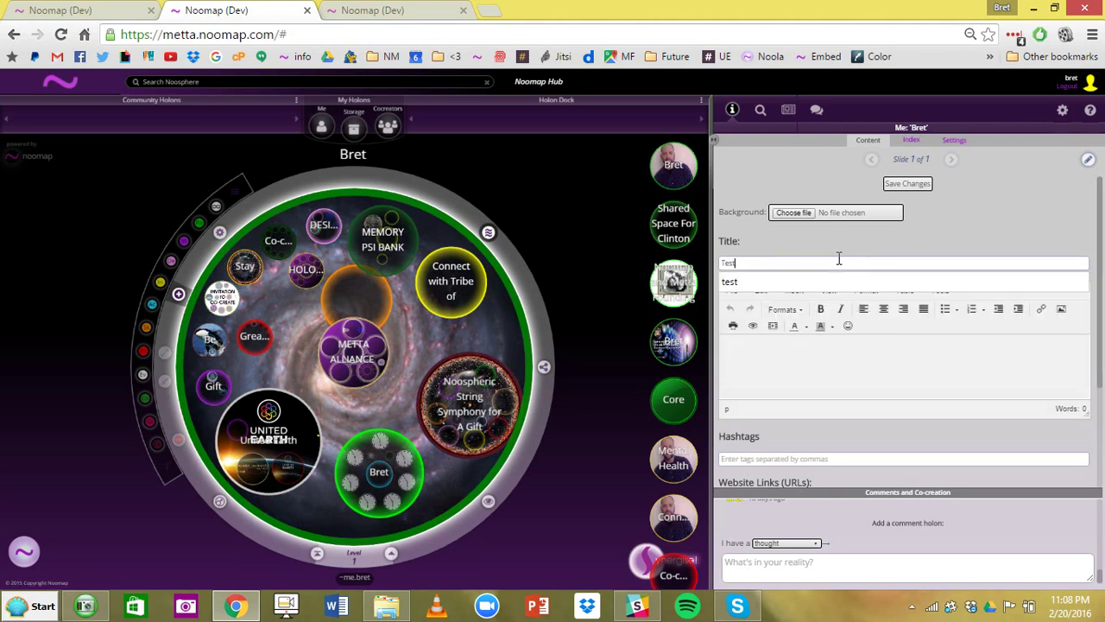
click(907, 184)
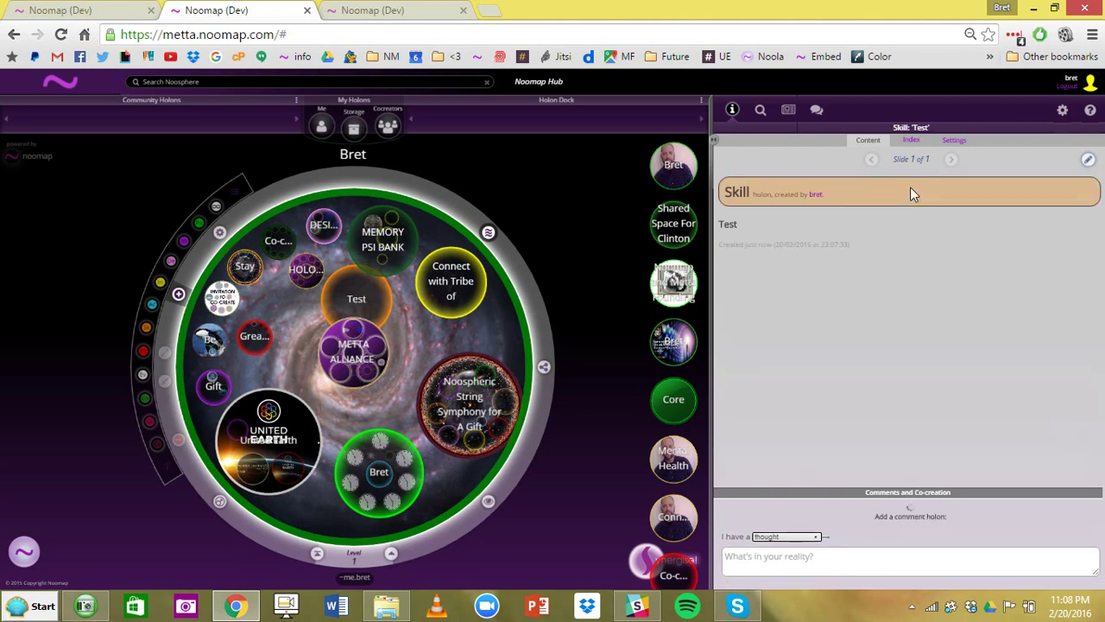
drag(357, 294, 438, 341)
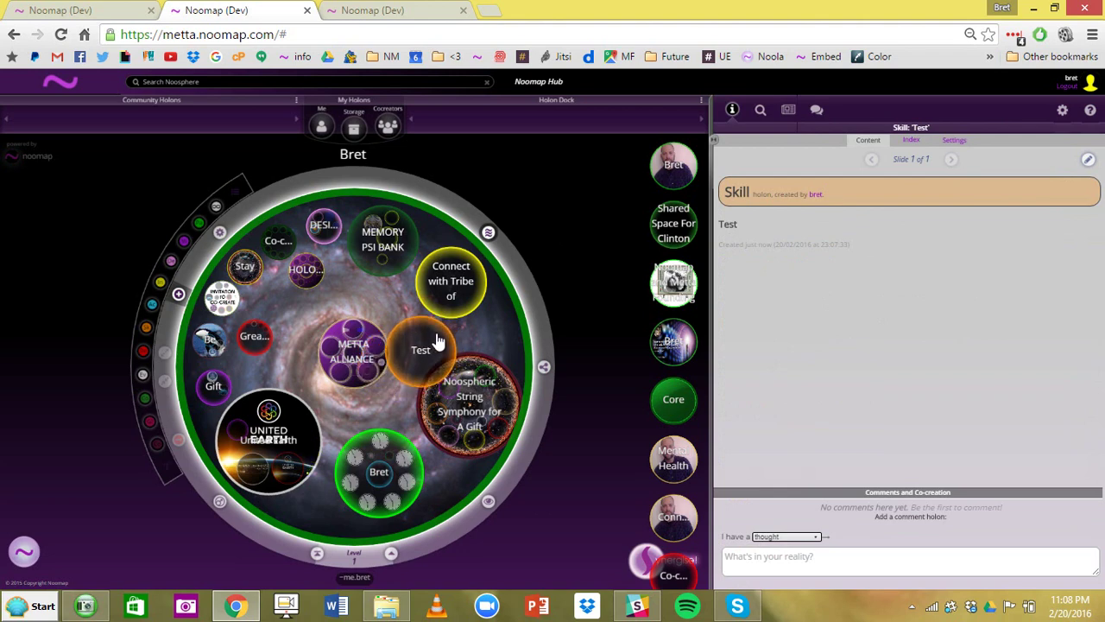
drag(438, 341, 408, 375)
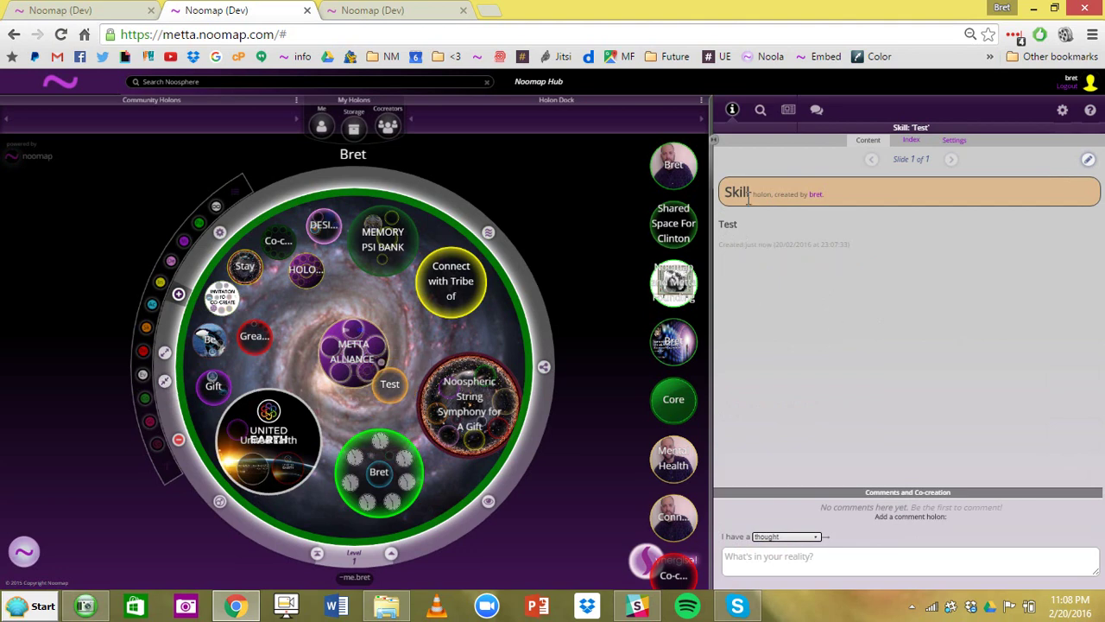
click(354, 367)
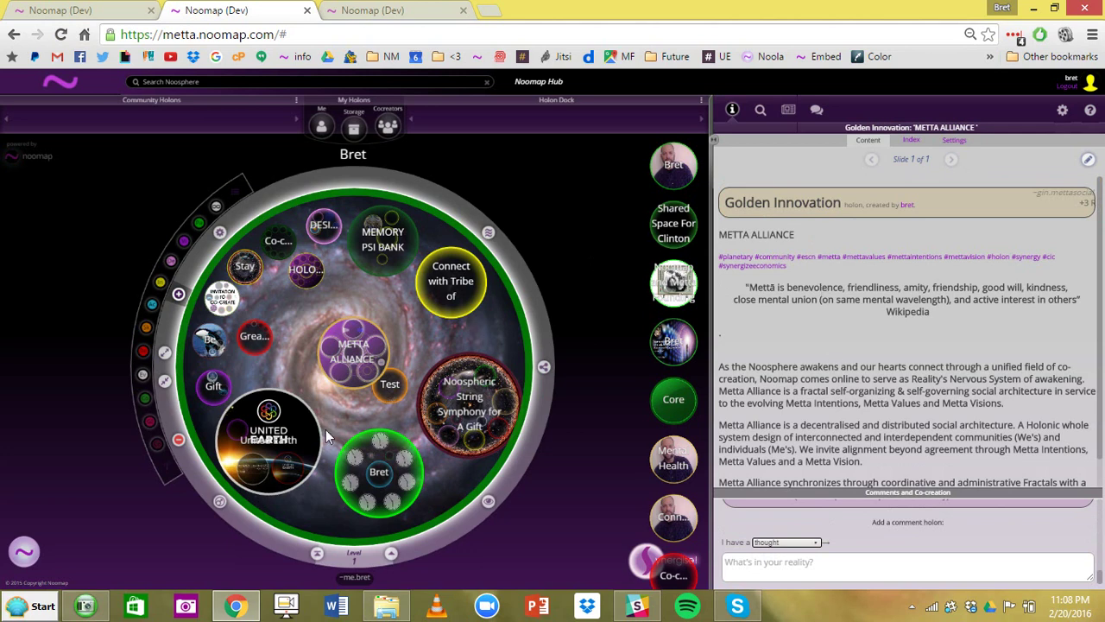
- Browse United Earth's videos and MEMORY PSI BANK, then open the 'Connect with Tribe of Awakening Sovereignty' intention
click(244, 463)
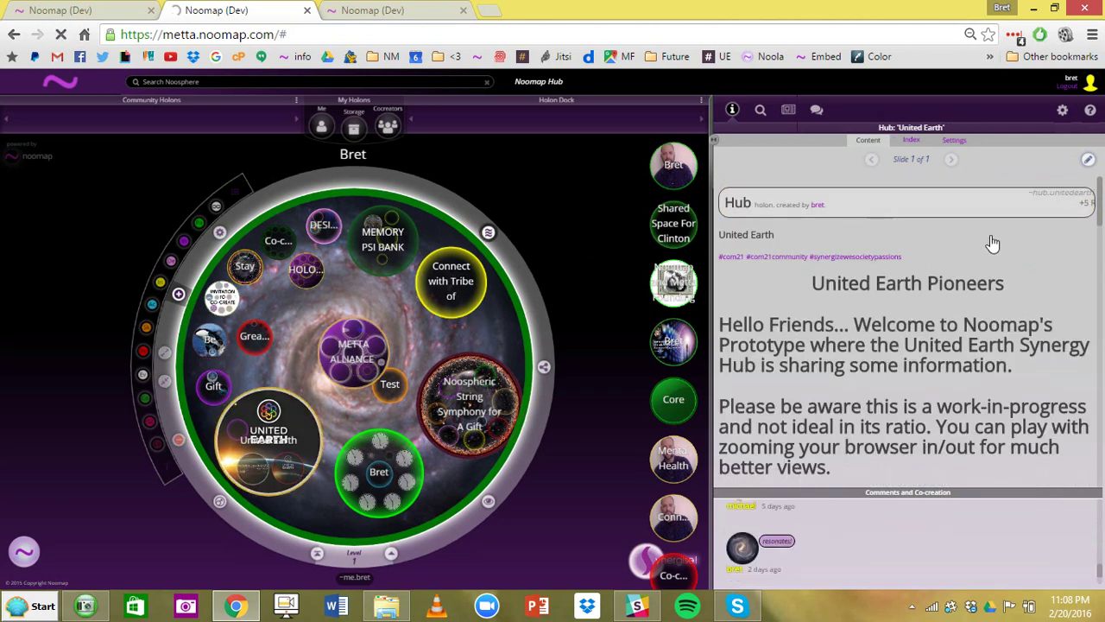
drag(1101, 233, 1102, 472)
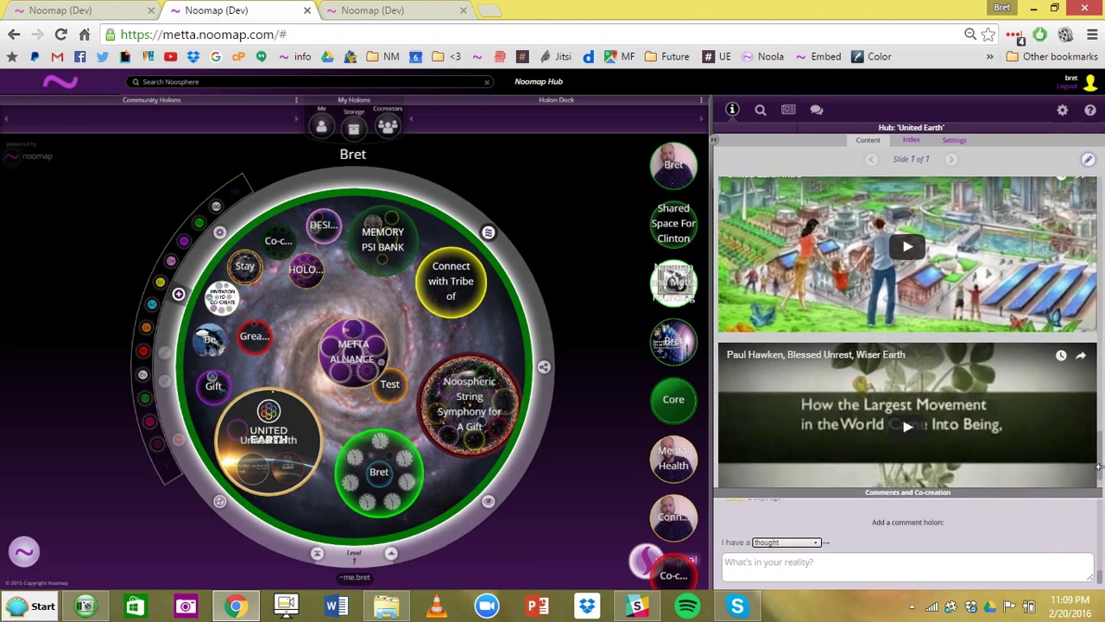
click(732, 112)
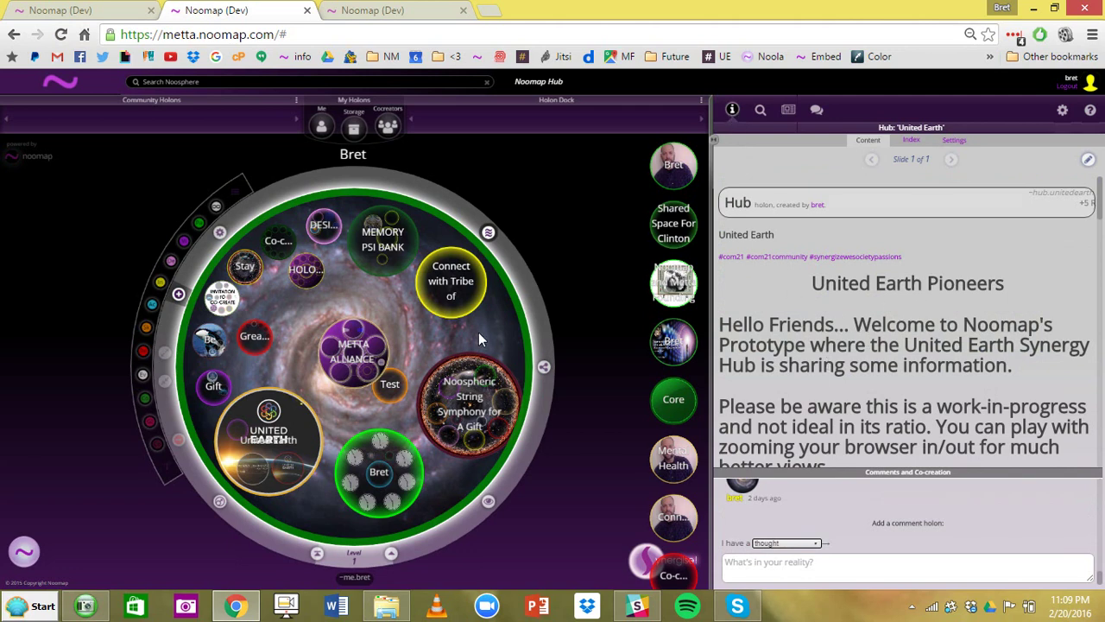
click(397, 260)
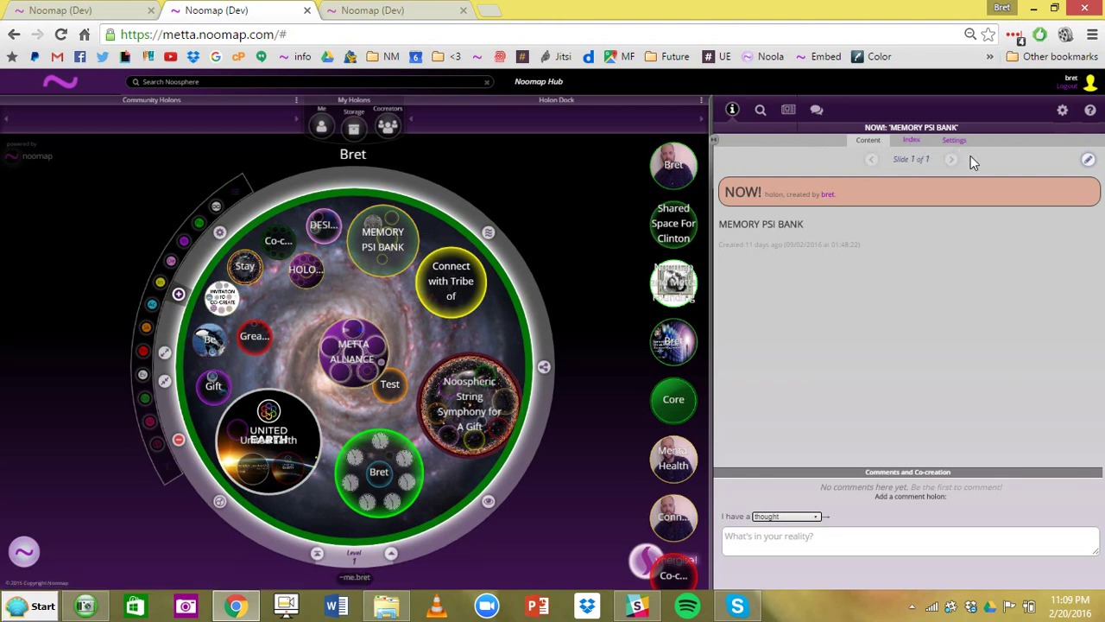
click(450, 304)
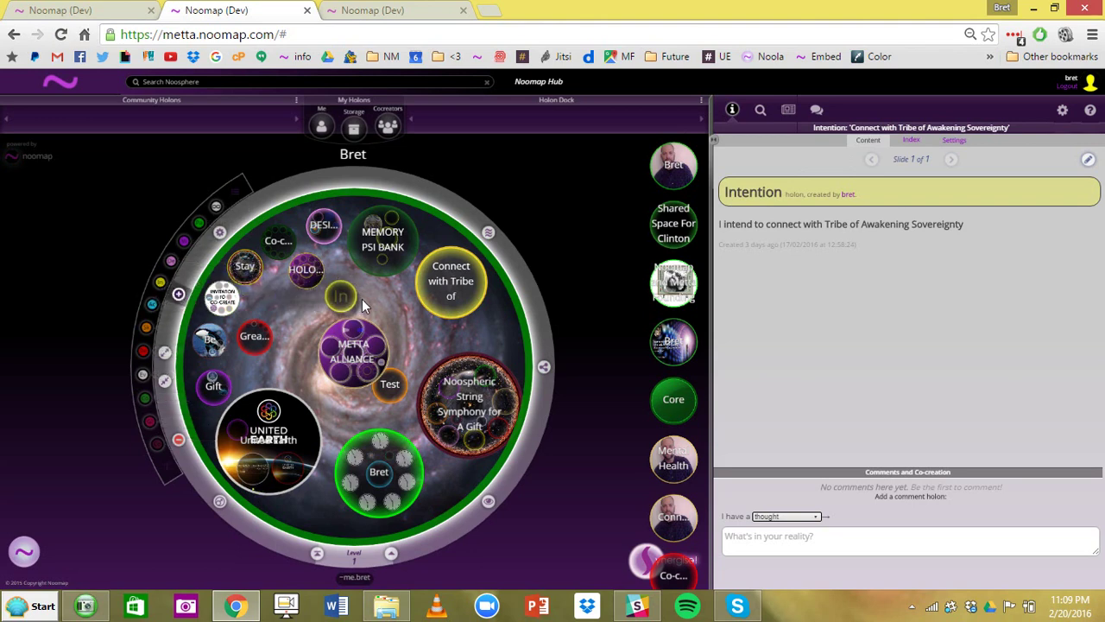
- Create an untitled Intention holon at the map centre and save it
click(363, 300)
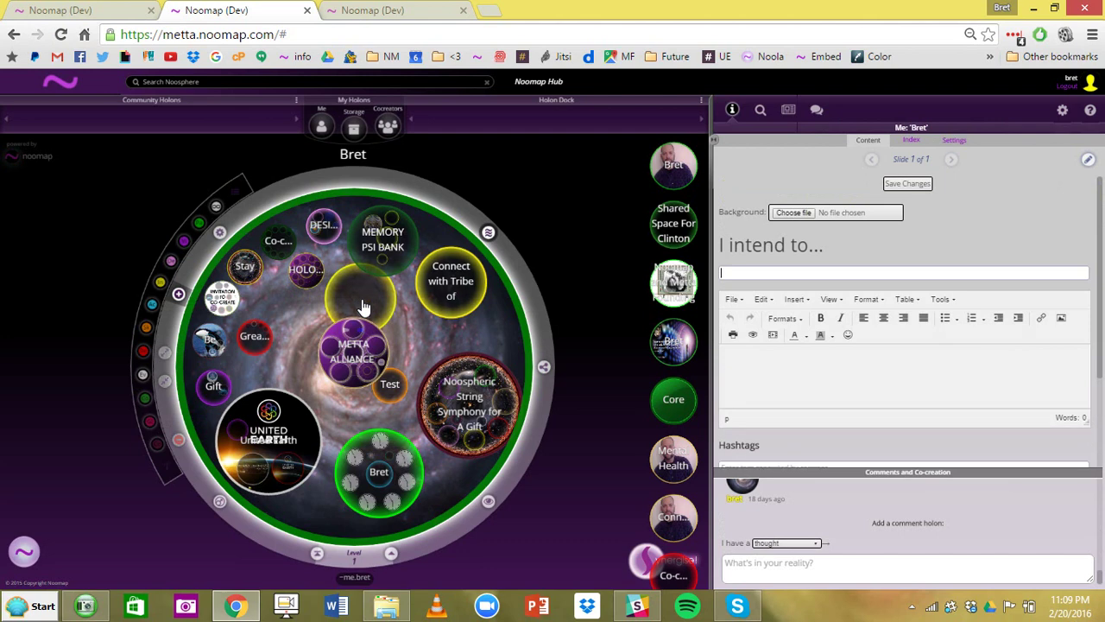
click(178, 296)
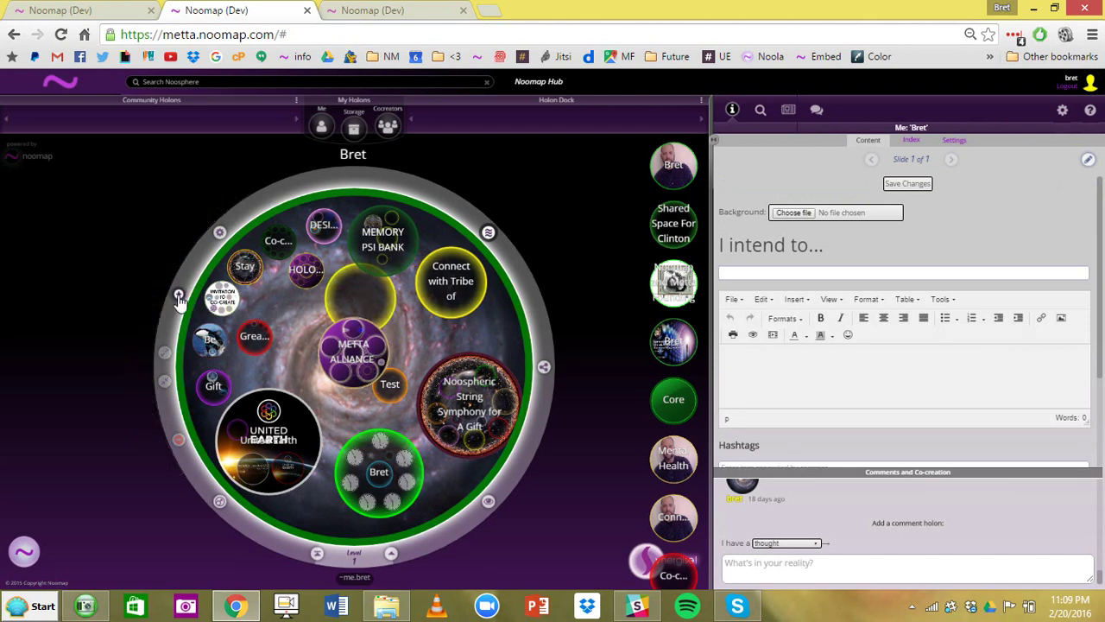
click(178, 295)
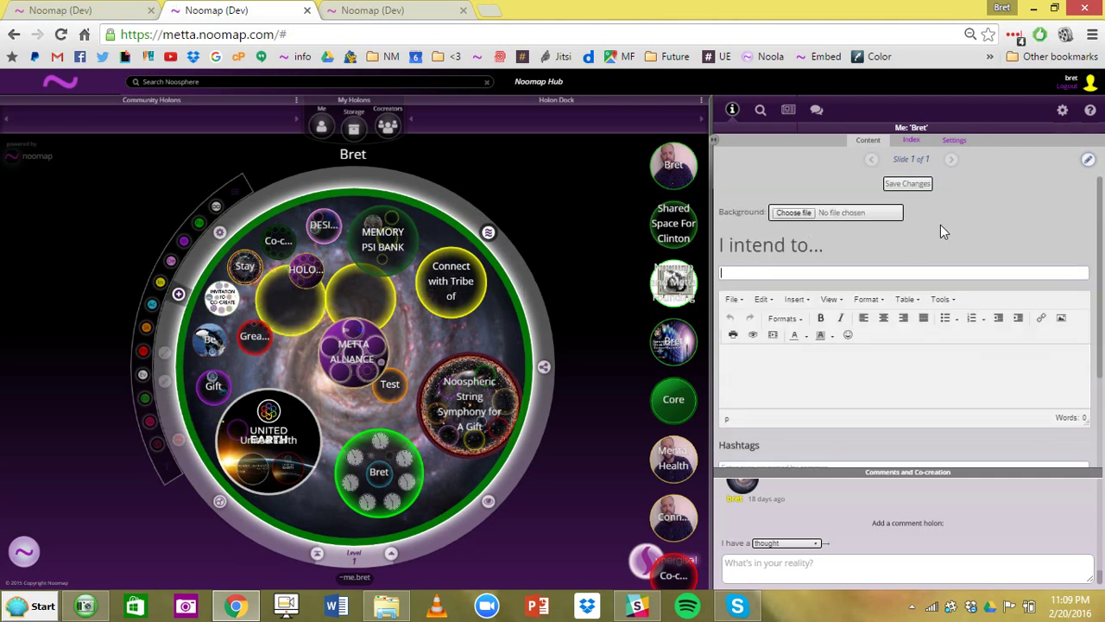
click(906, 184)
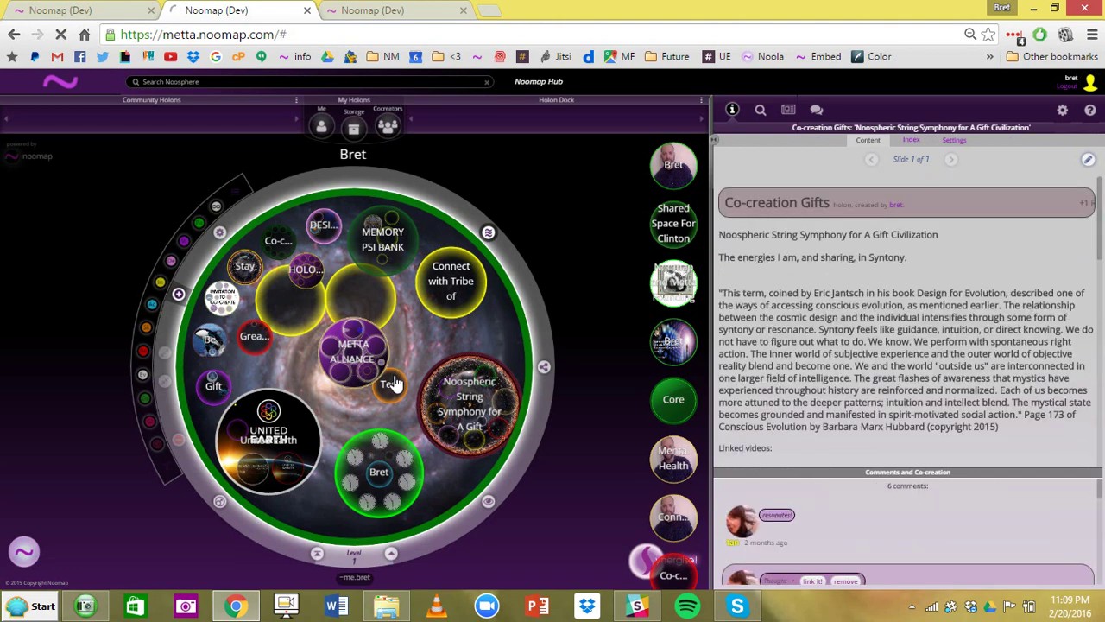
mouse_move(392, 387)
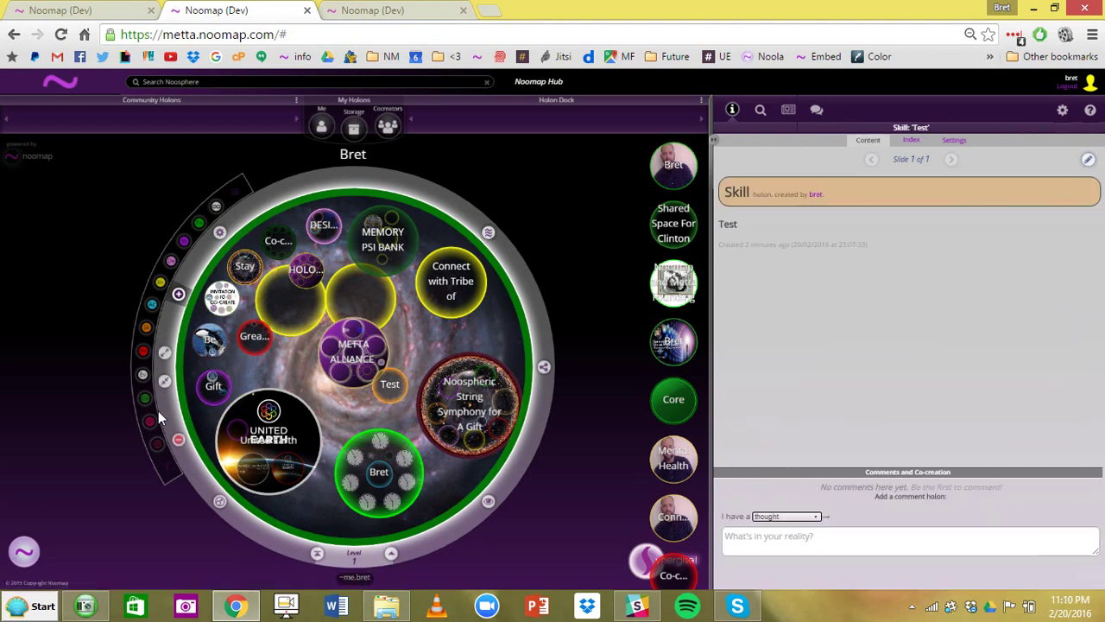
click(165, 353)
click(362, 412)
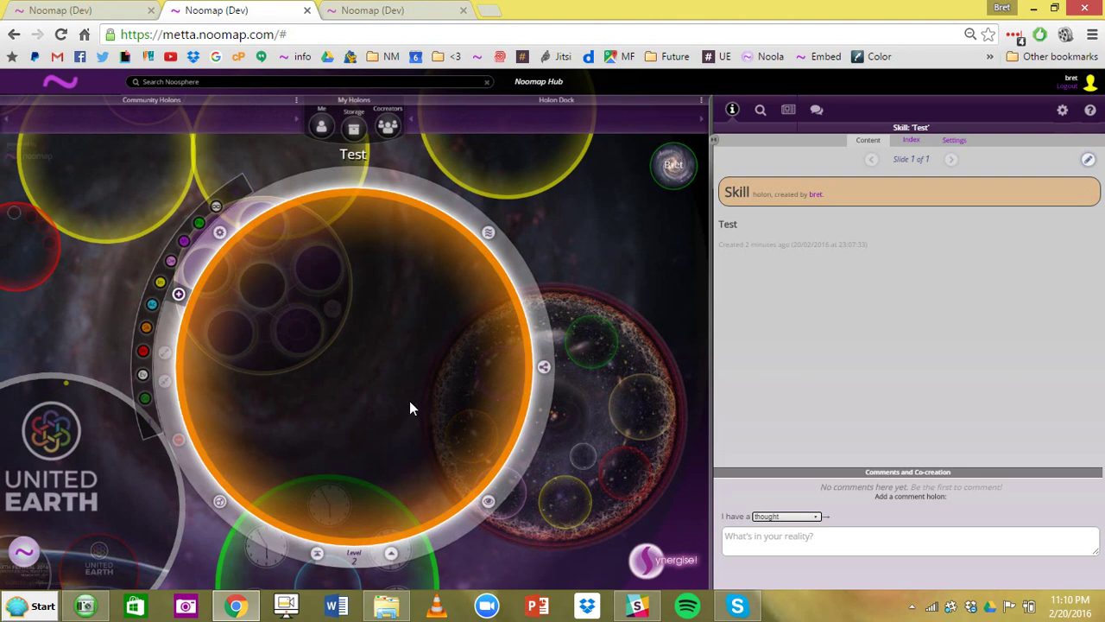
click(1088, 162)
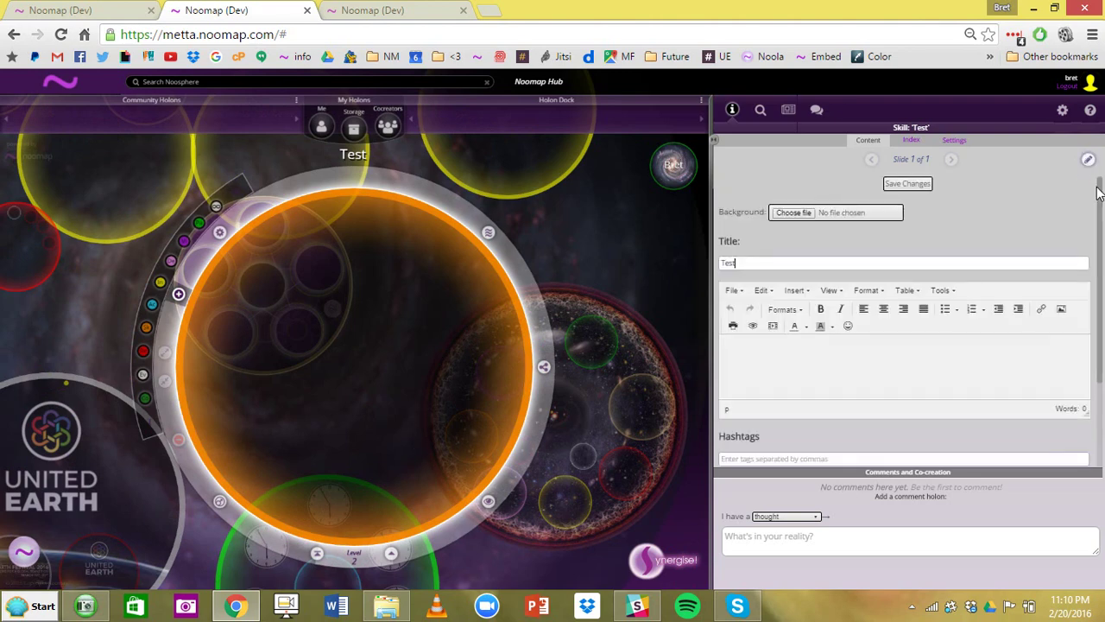
mouse_move(1099, 195)
mouse_down()
mouse_move(1100, 267)
mouse_move(1100, 172)
mouse_up()
click(914, 184)
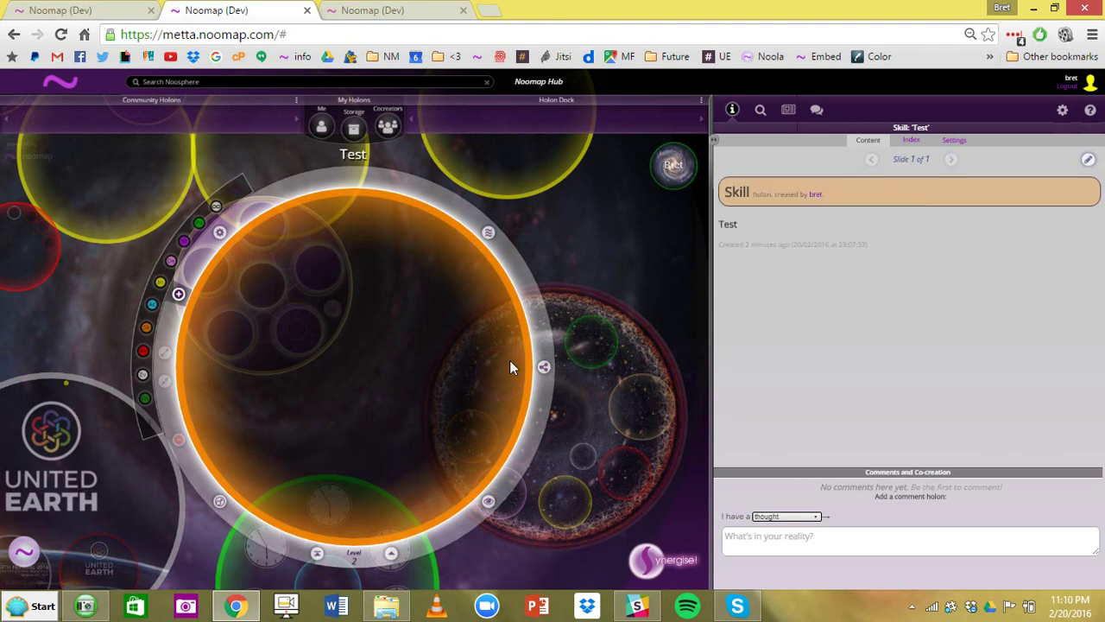
click(391, 554)
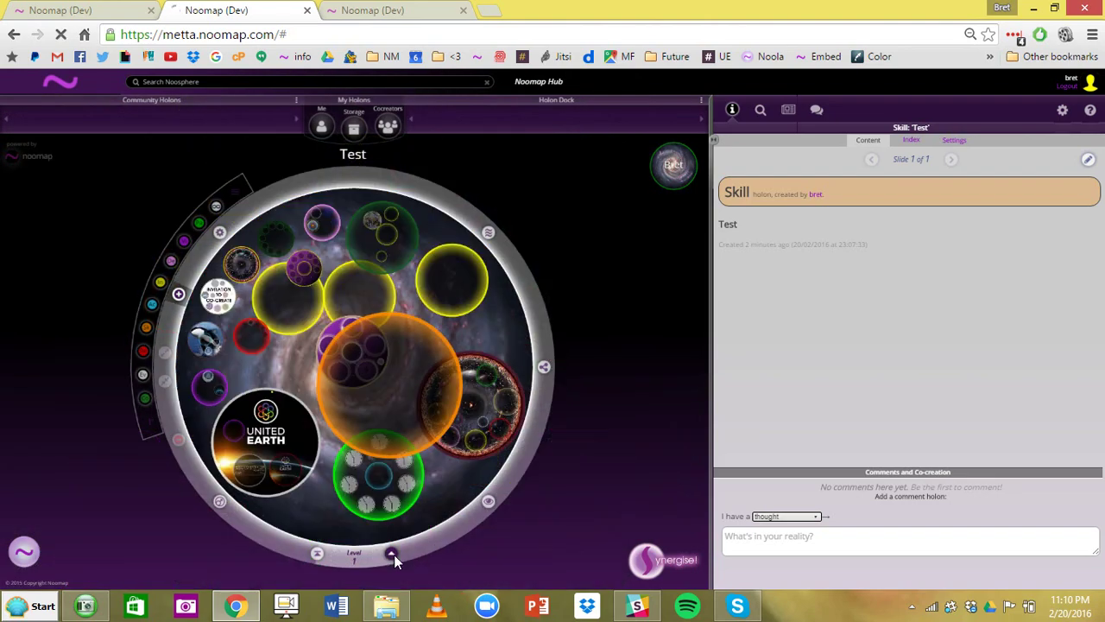
click(367, 420)
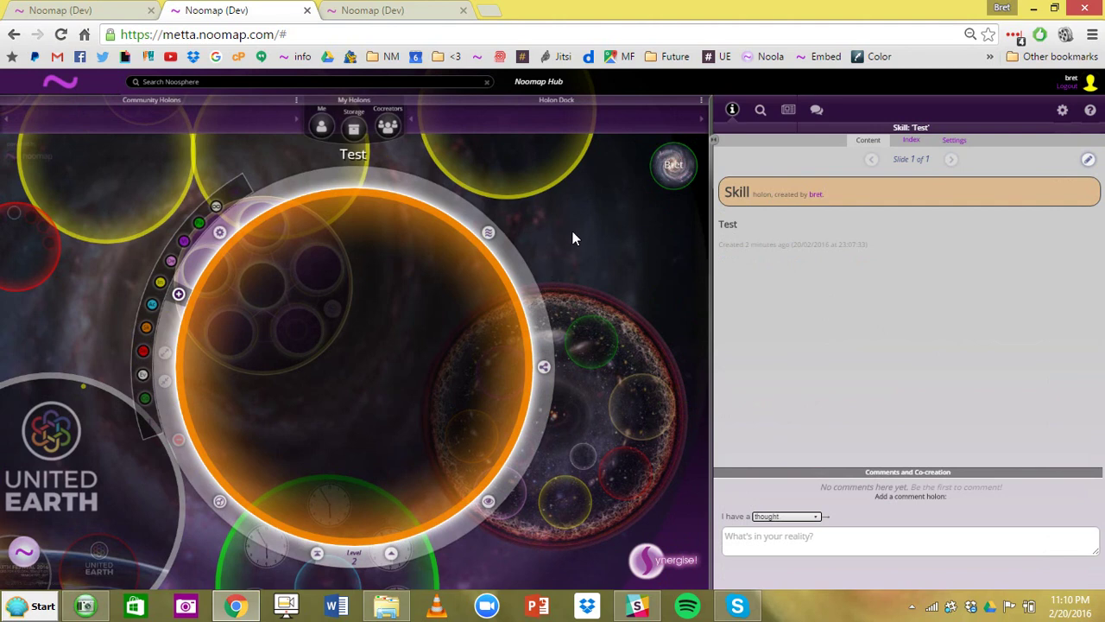
scroll(572, 239, down, 2)
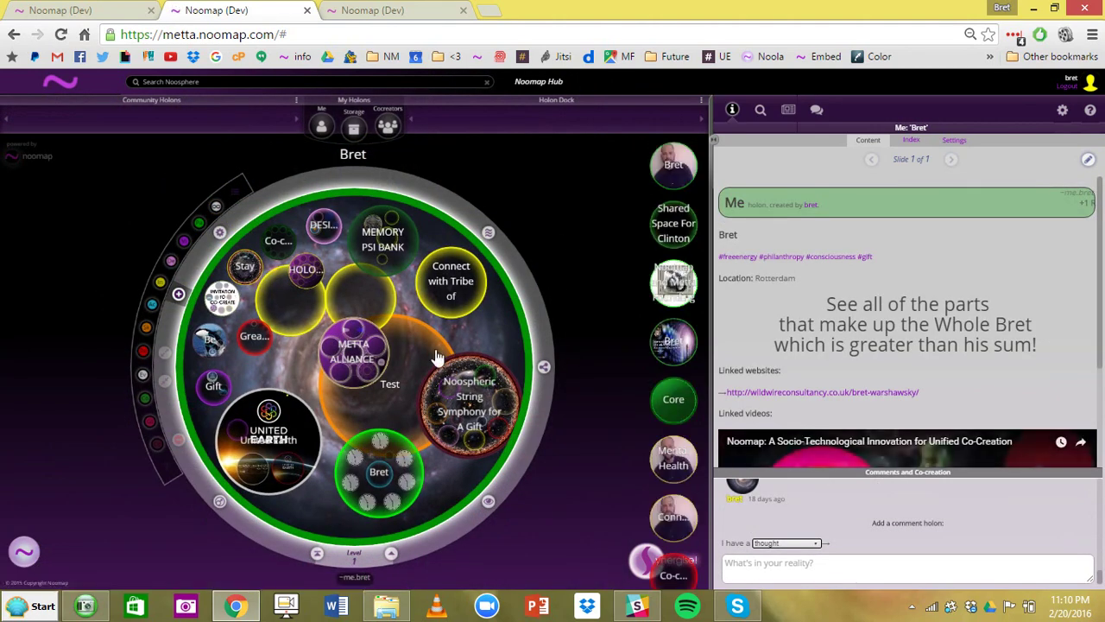
click(434, 349)
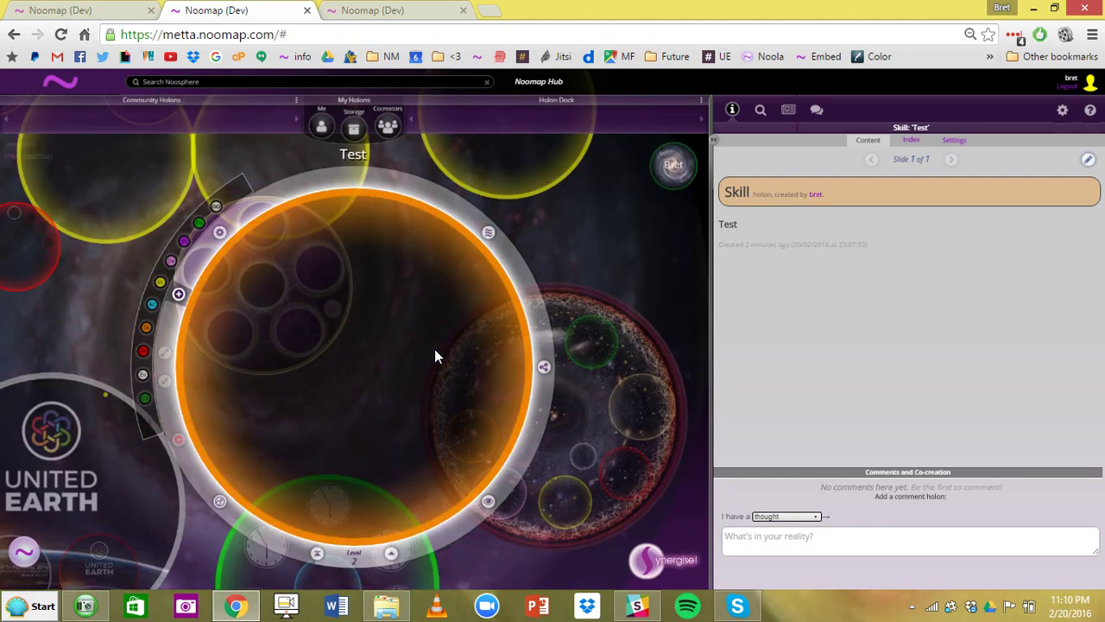
scroll(435, 348, down, 2)
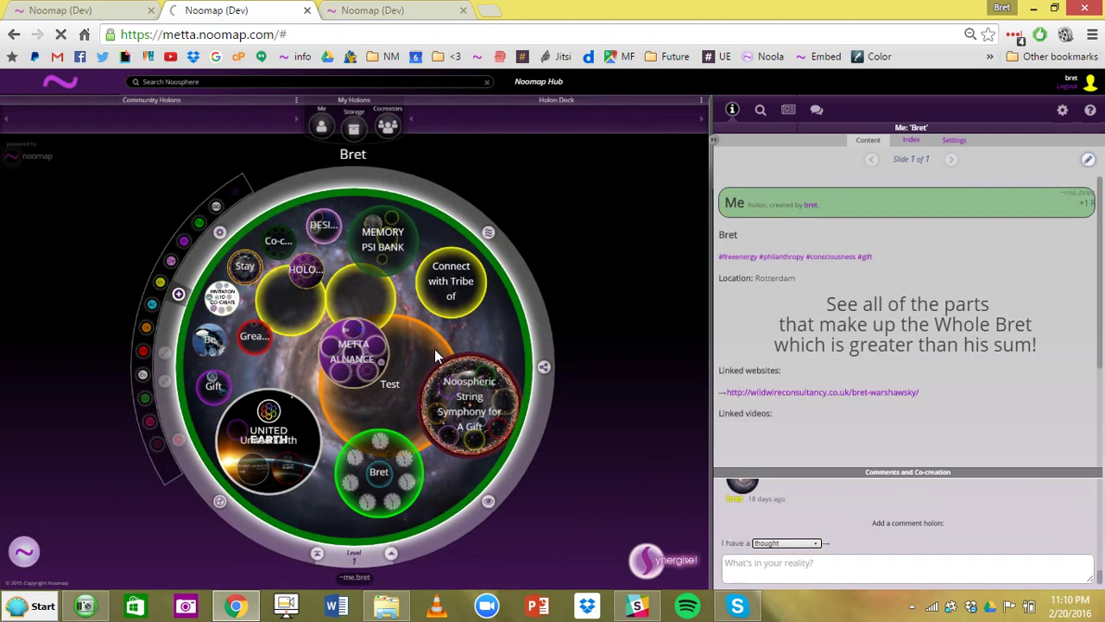
- Select the Test holon, review its permissions and undefined address, then return to Content
click(415, 359)
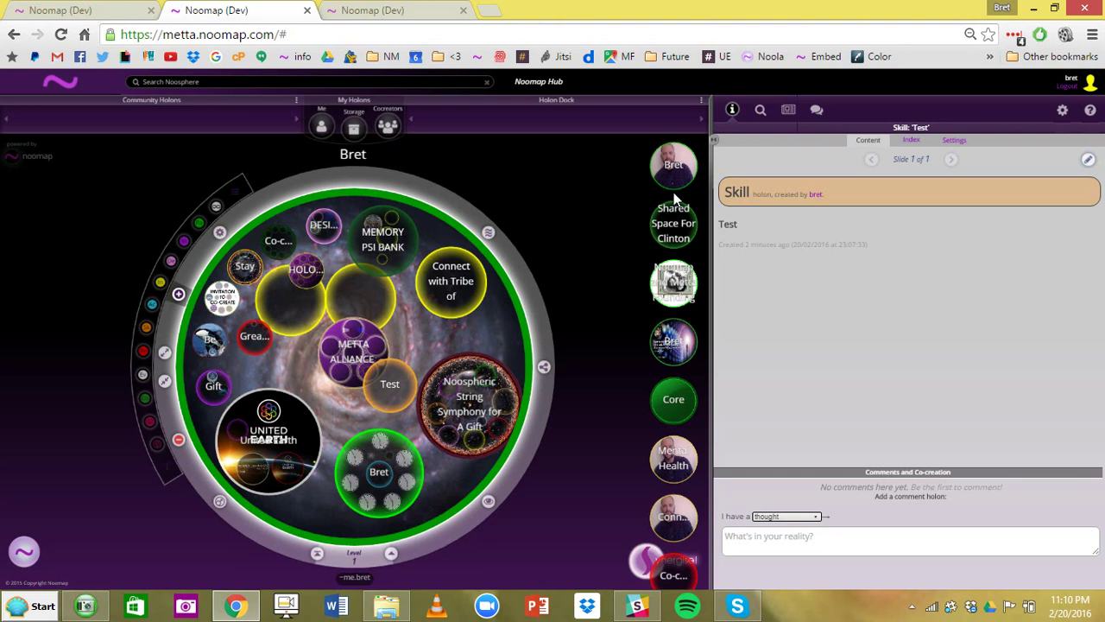
click(956, 142)
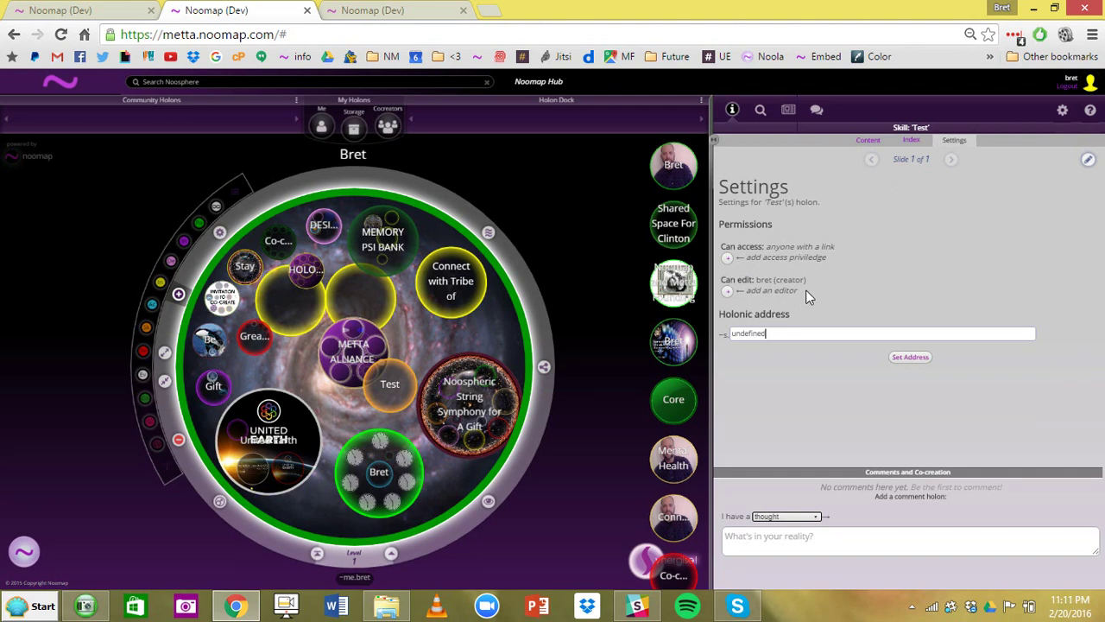
click(868, 141)
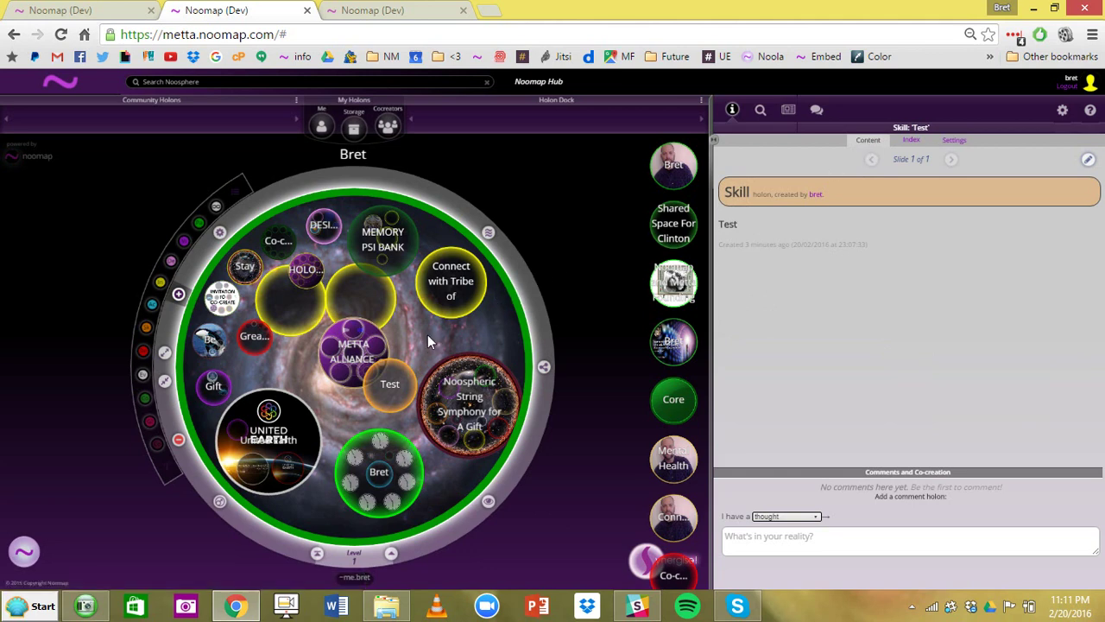
- Add a Desire holon 'test' reading 'I want test' inside My Storage and save it
click(353, 130)
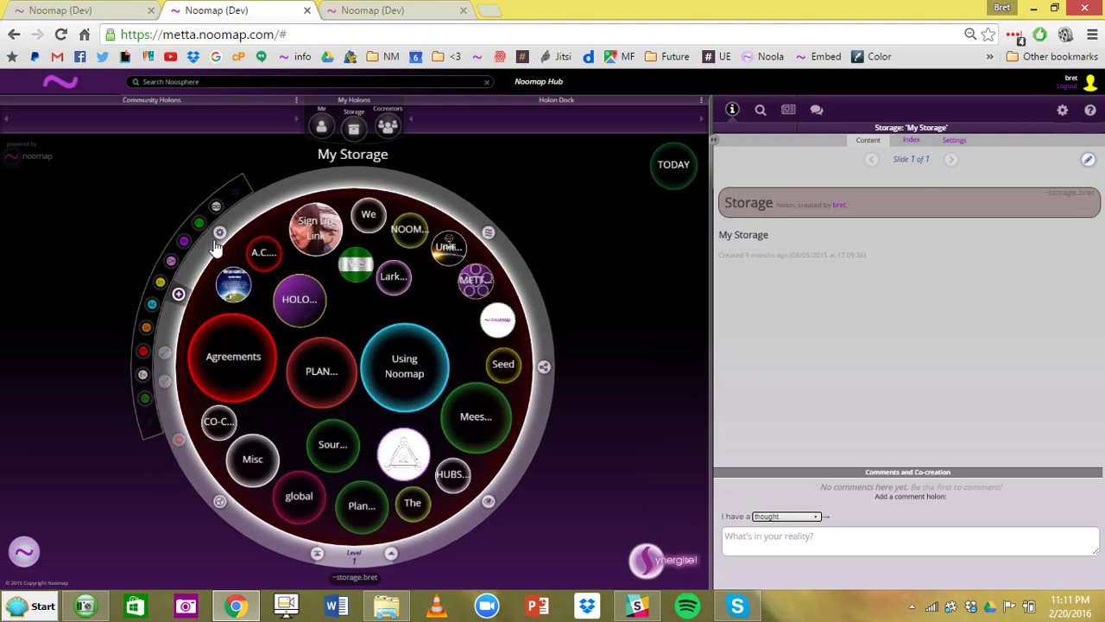
click(364, 332)
drag(364, 332, 431, 314)
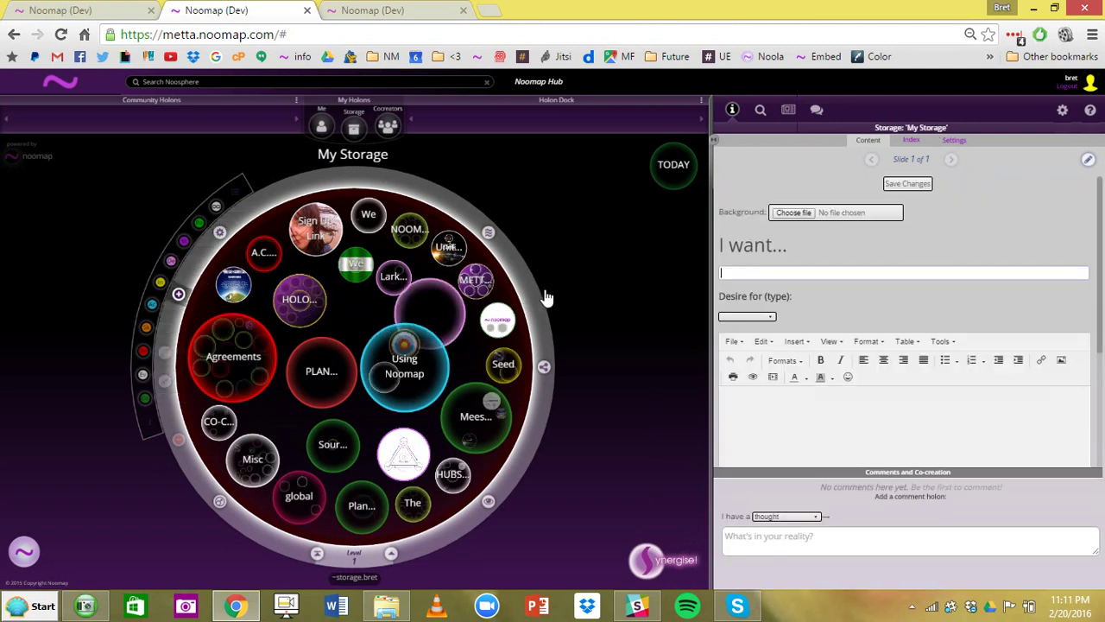
text(test)
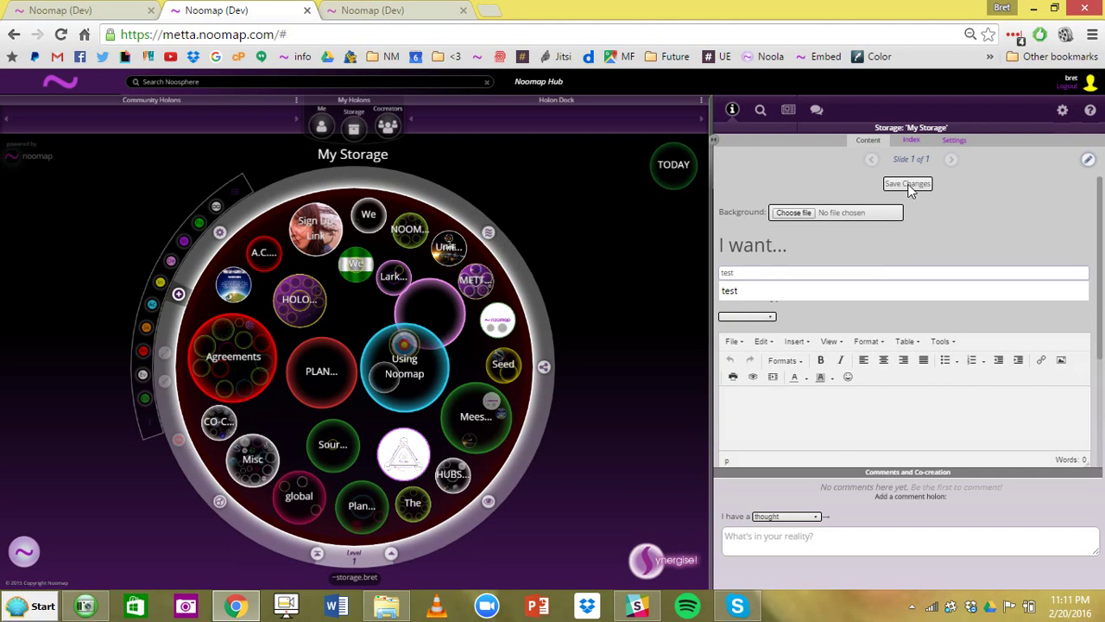
click(908, 183)
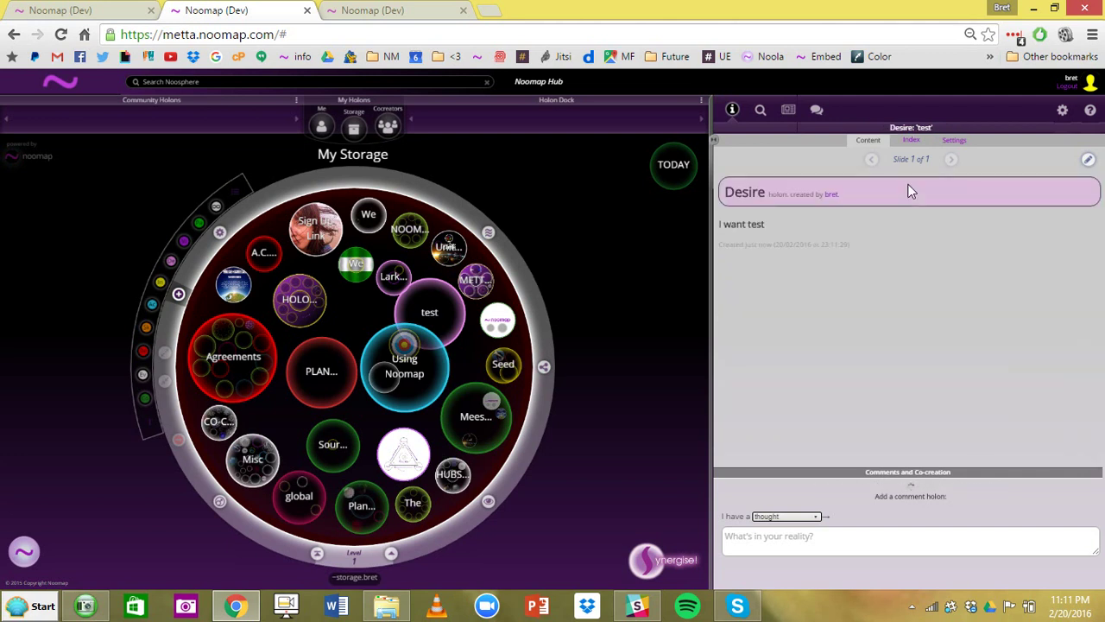
- Review the new holon's settings, return to Content, and show the My Storage details
click(953, 141)
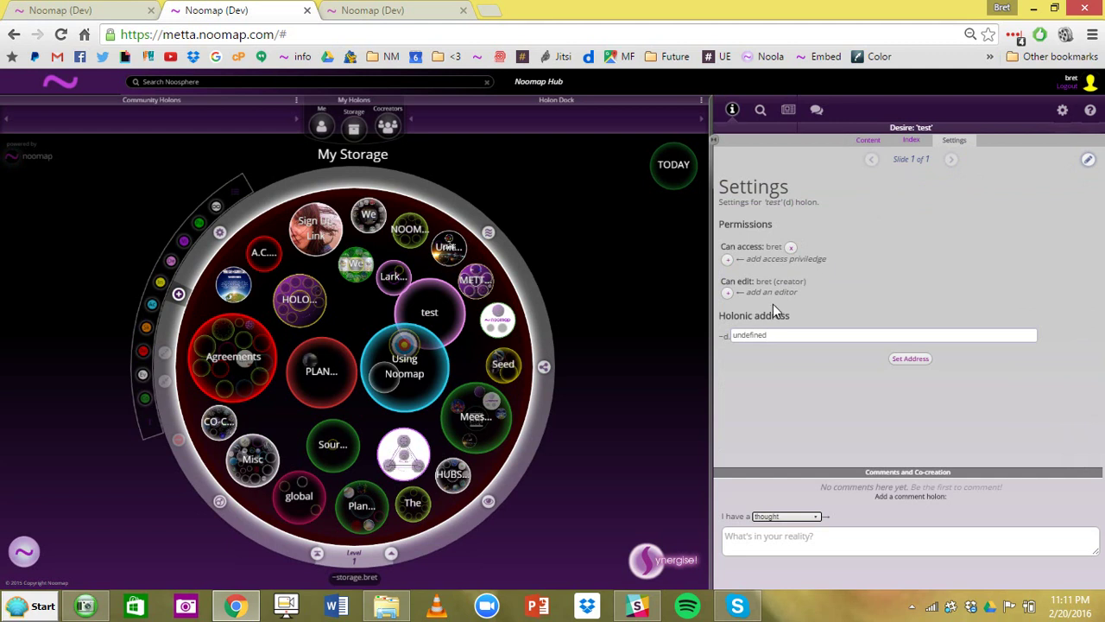
click(868, 140)
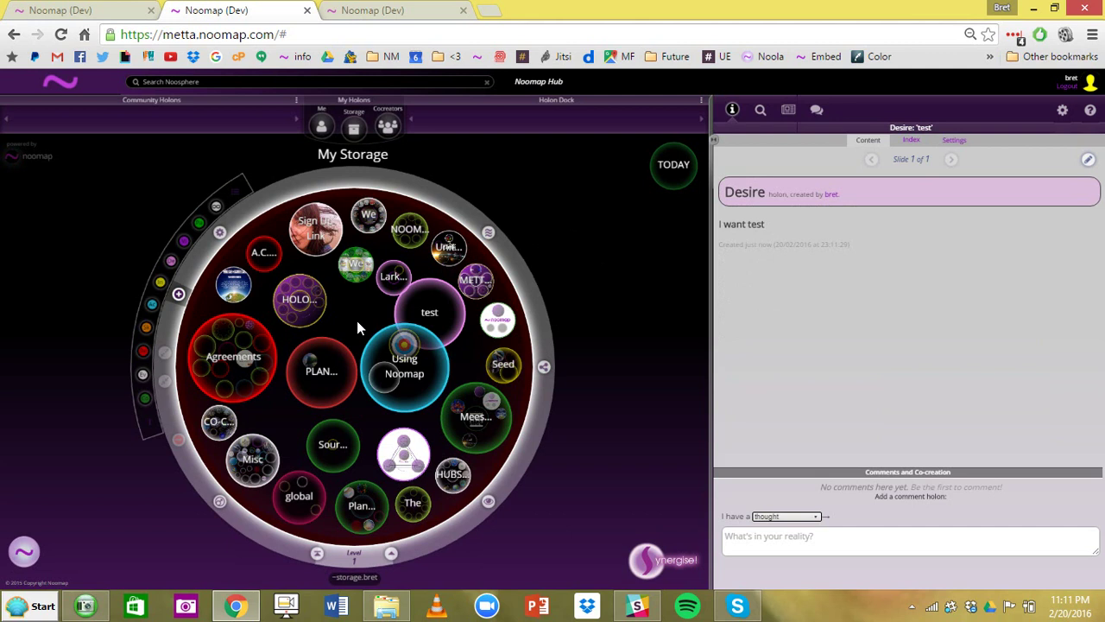
click(364, 375)
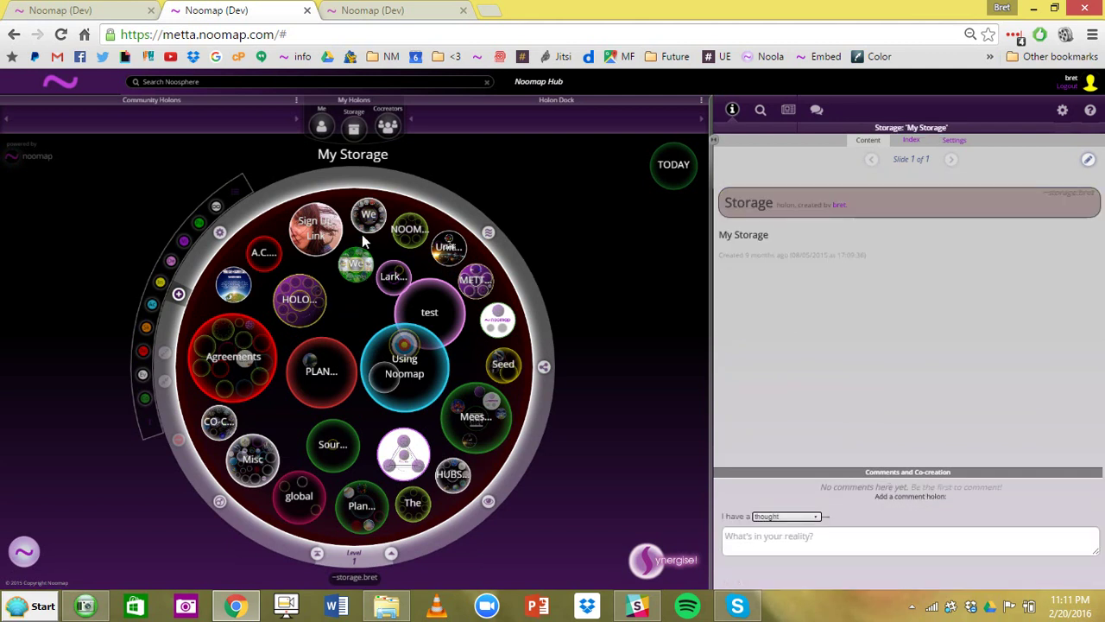
- Look at the Co-creators holon, then return through My Storage to the personal Me holon
click(387, 136)
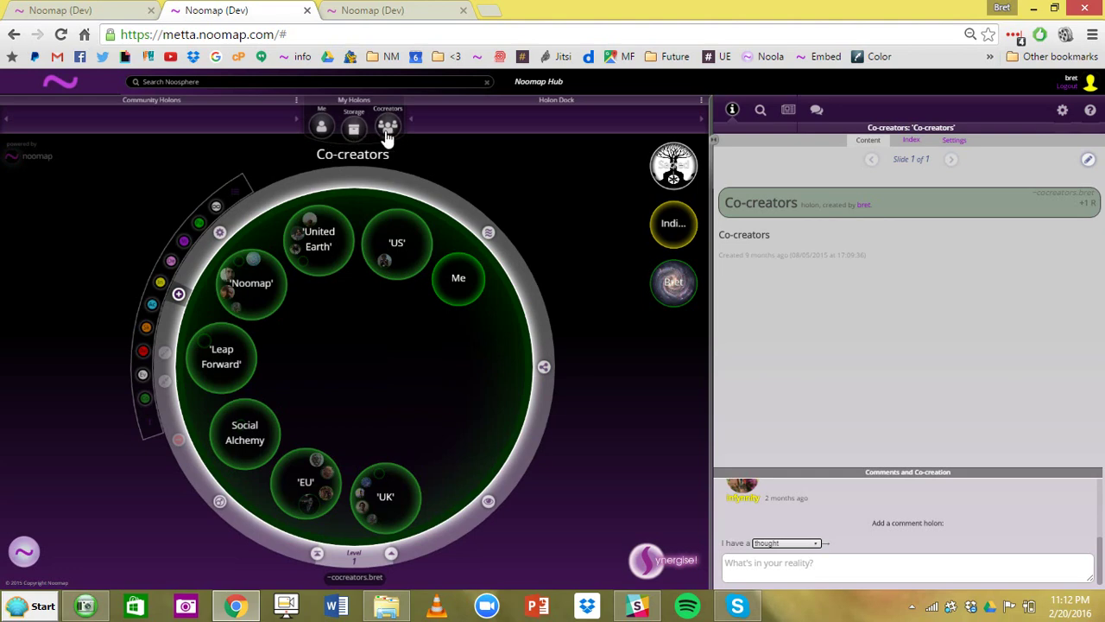
click(353, 129)
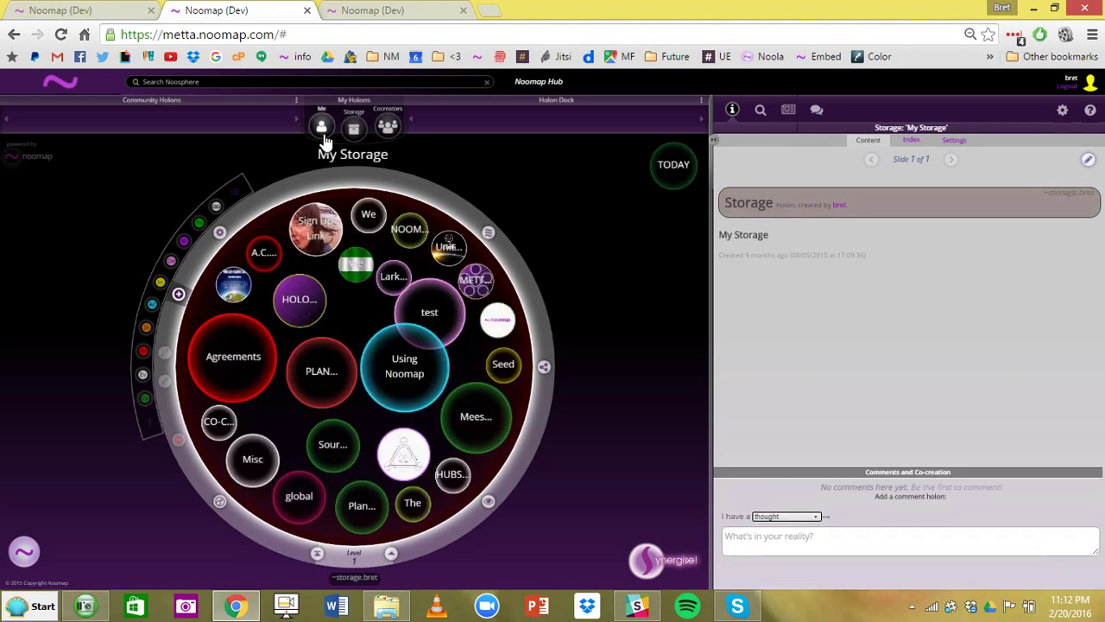
click(322, 134)
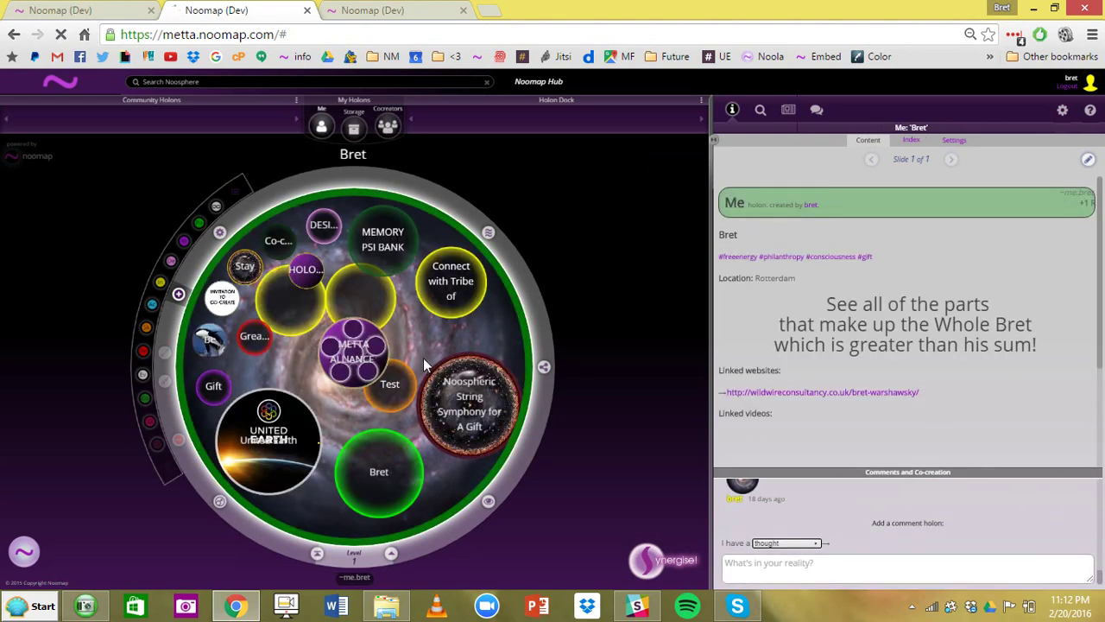
- Switch from the Meesteren hub to United Earth, log in, and open My Storage
click(352, 13)
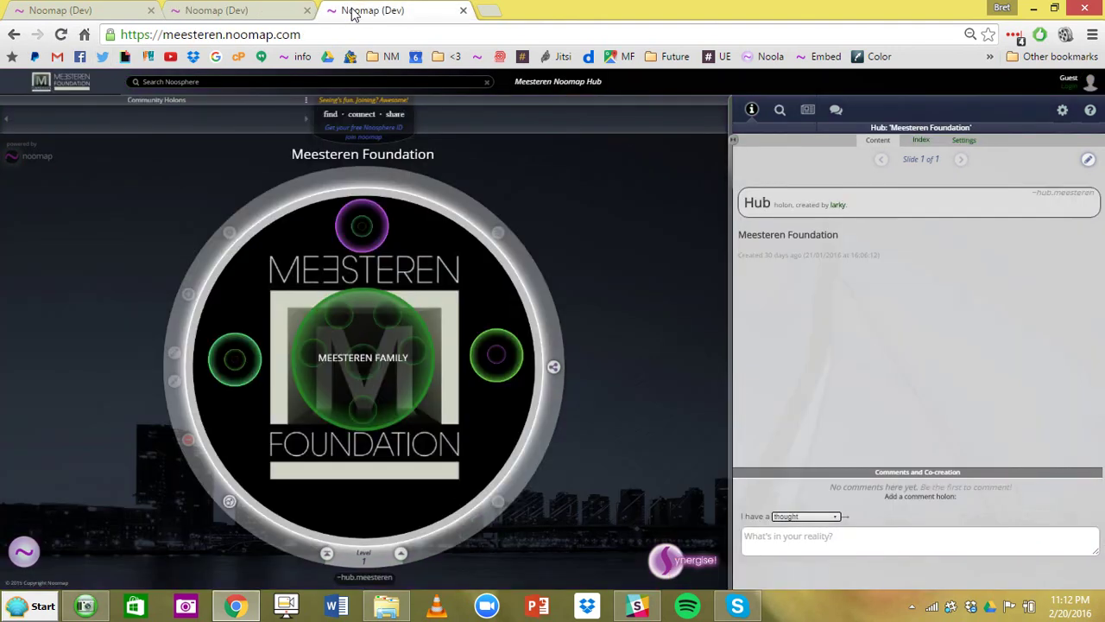
click(91, 19)
click(1061, 85)
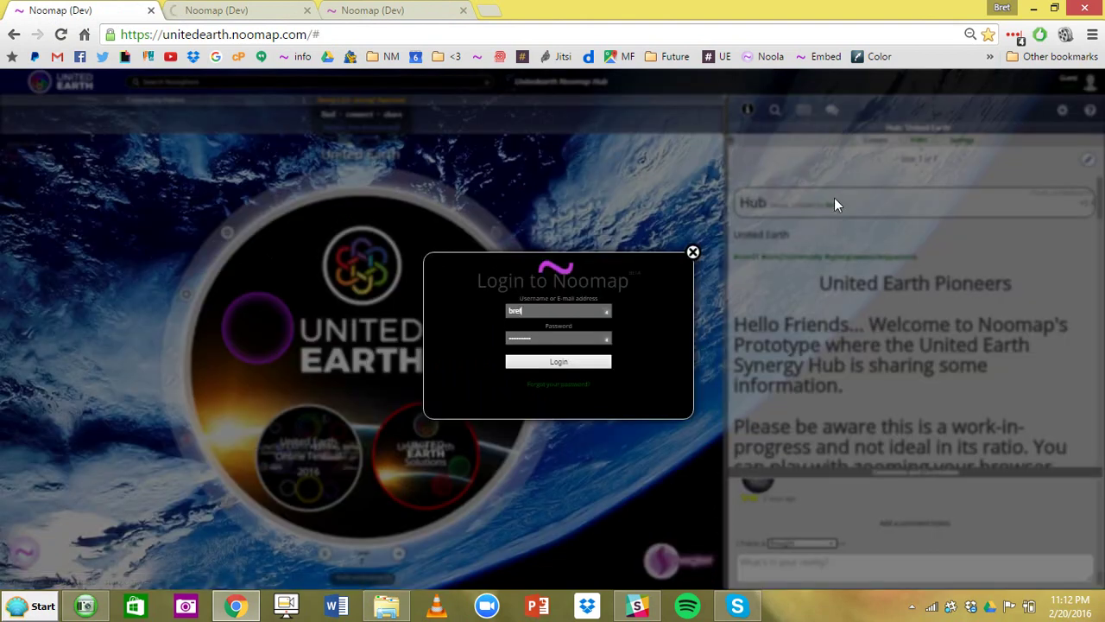
click(567, 363)
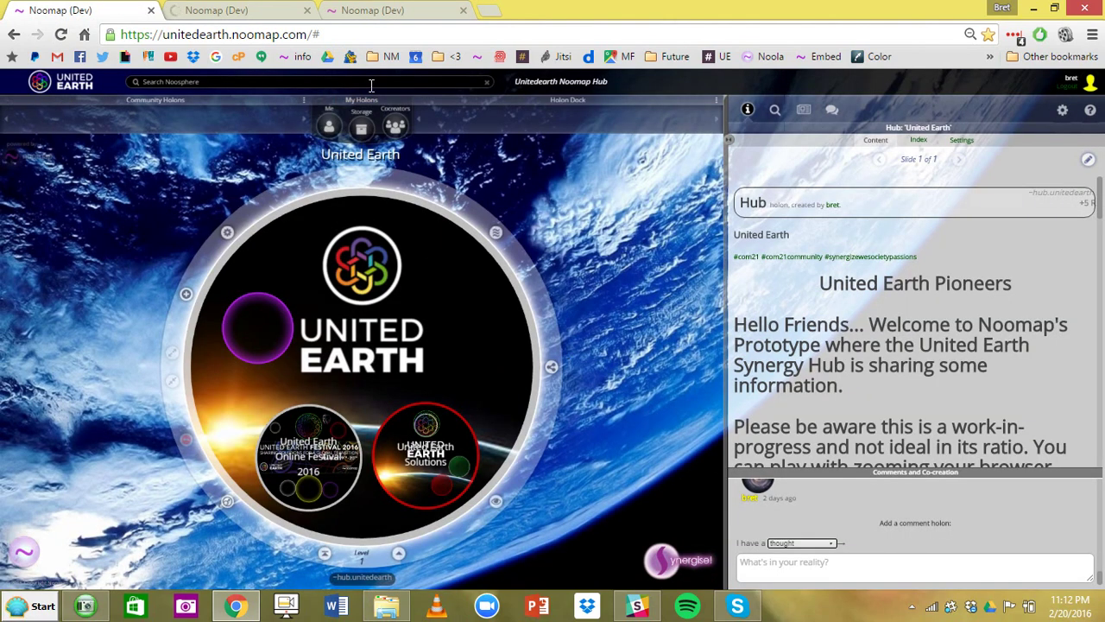
click(328, 131)
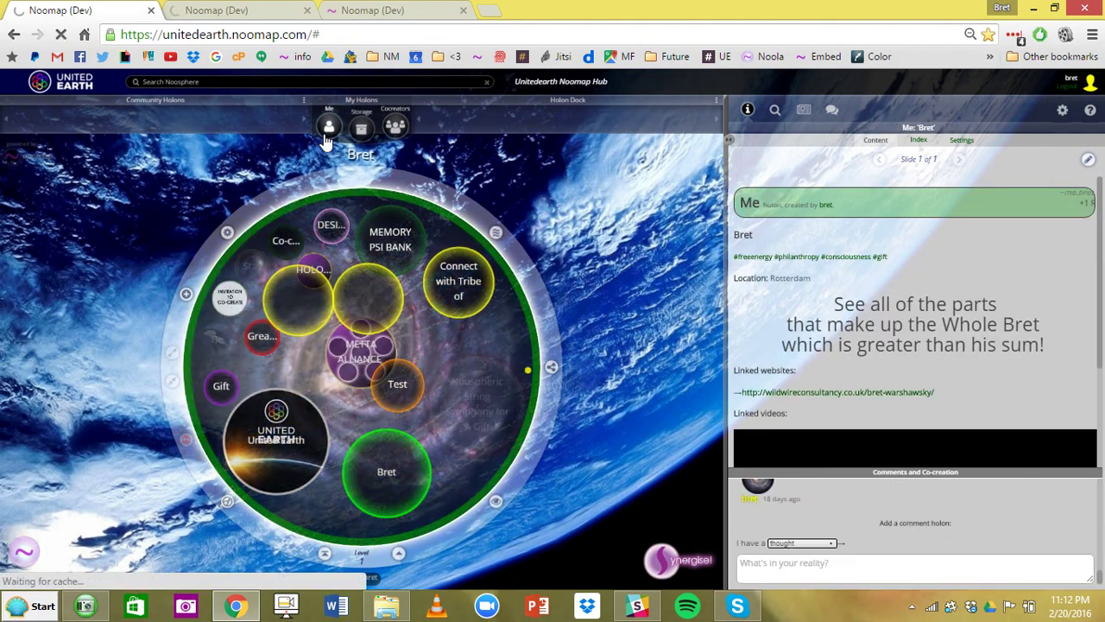
click(360, 134)
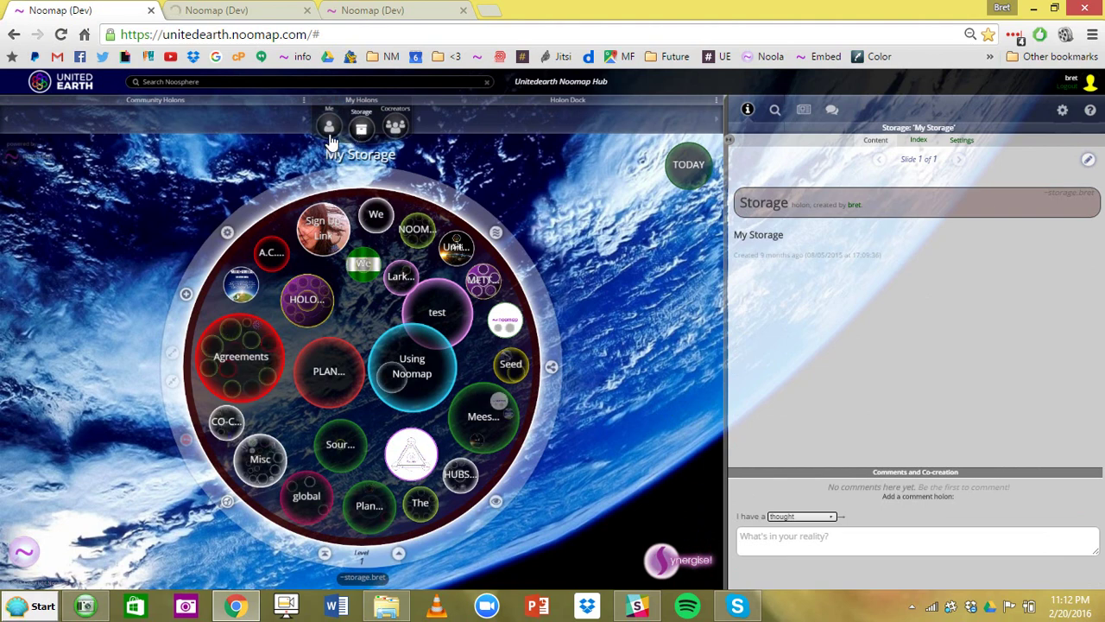
- Inspect METTA ALLIANCE, zoom into its untitled yellow Intention holon, then go back up a level
click(329, 130)
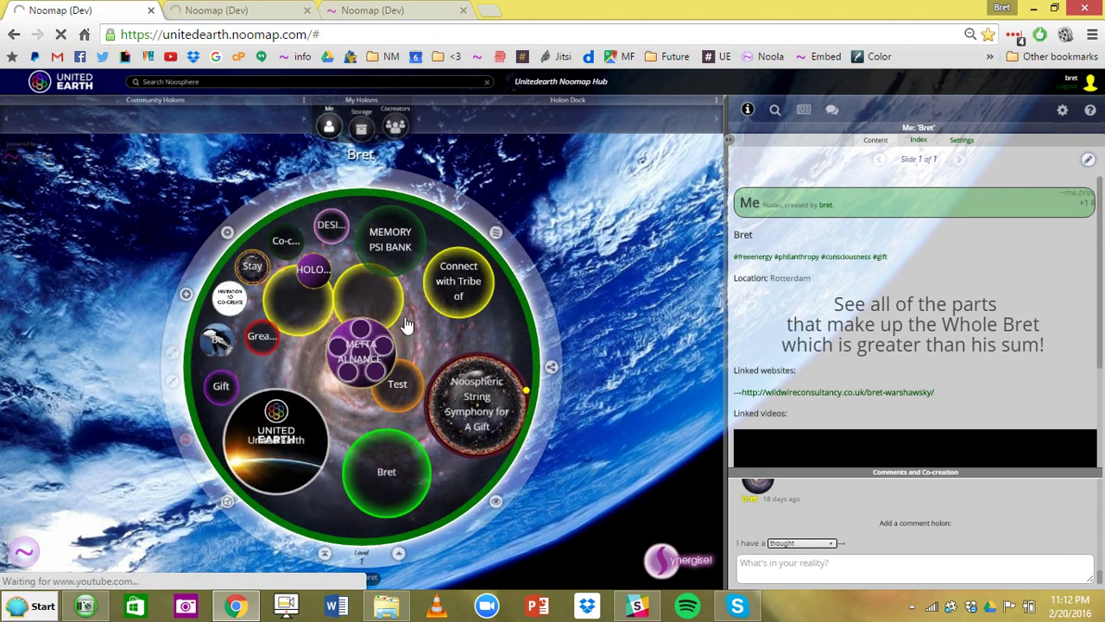
click(358, 366)
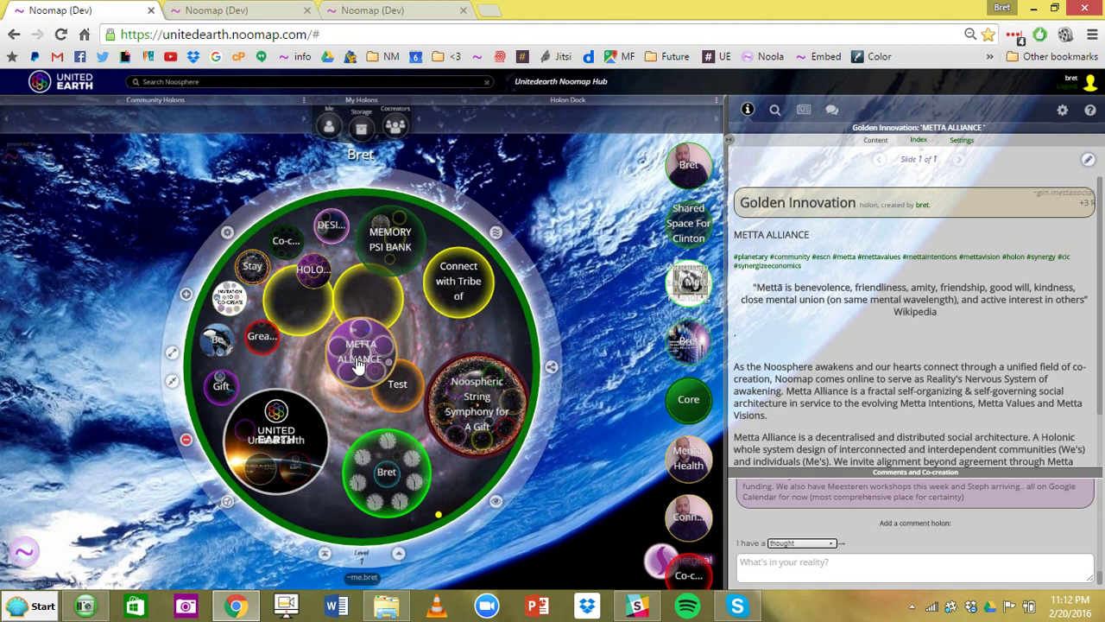
click(302, 321)
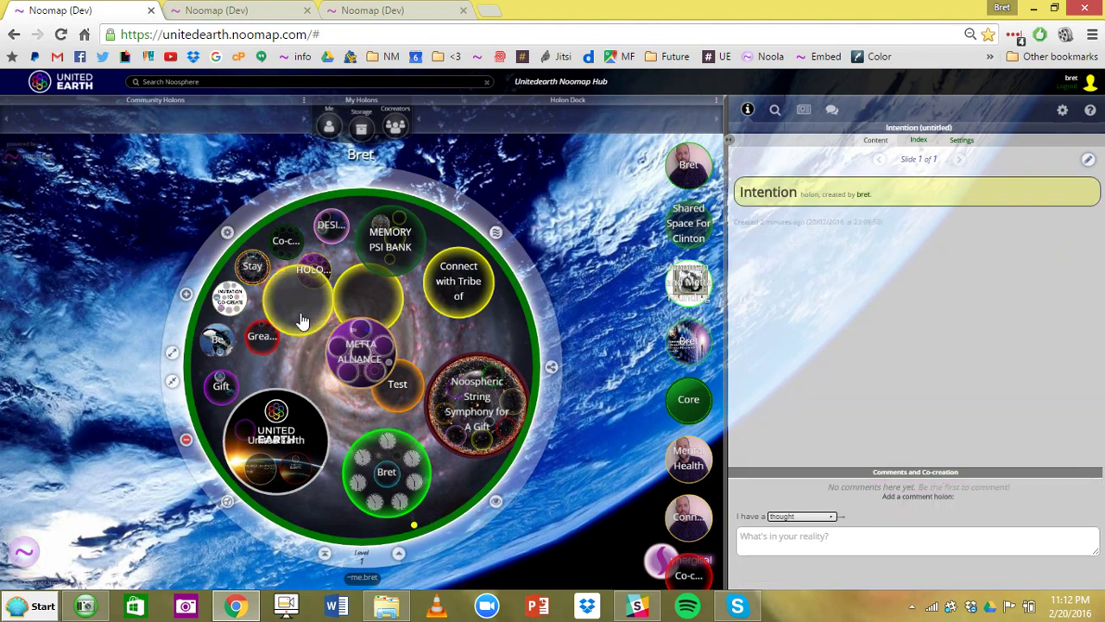
click(301, 321)
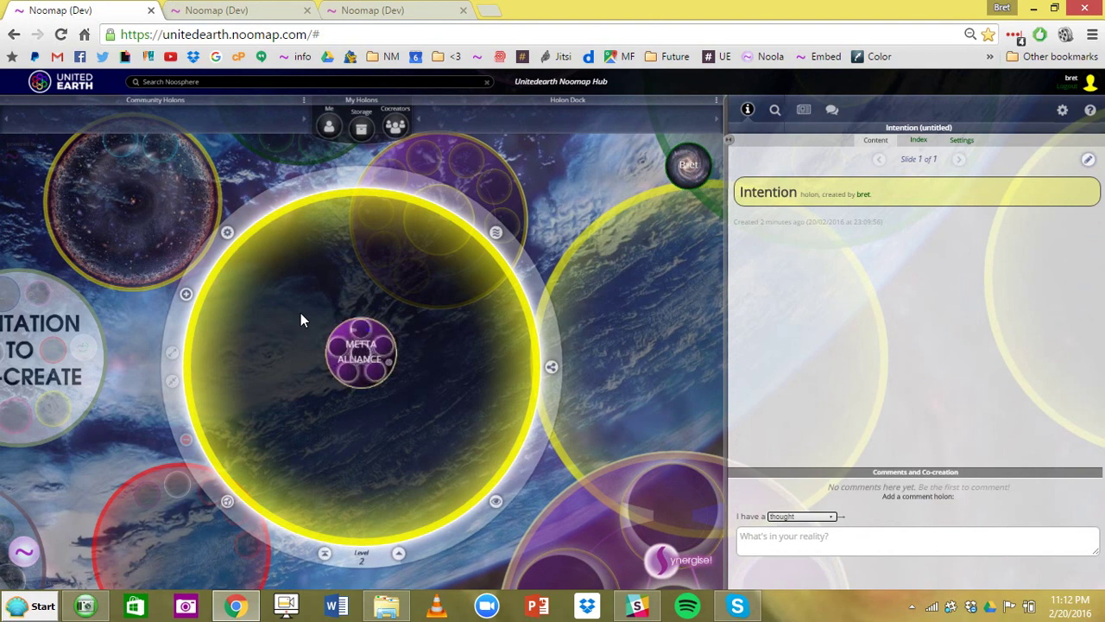
click(400, 554)
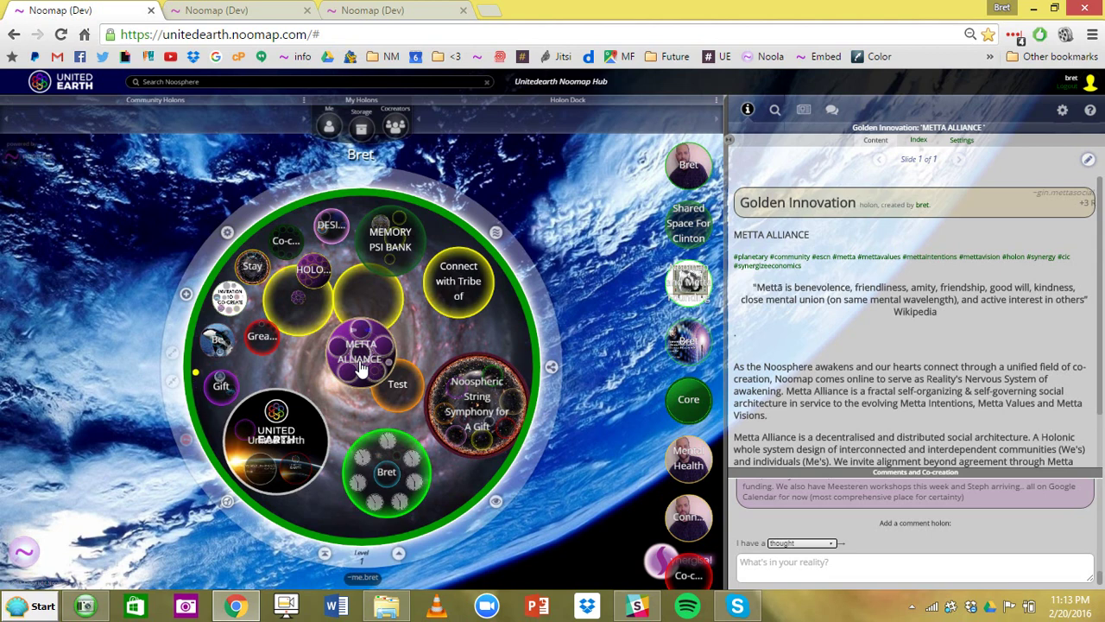
- Add a new holon titled Monday in My Storage
click(360, 129)
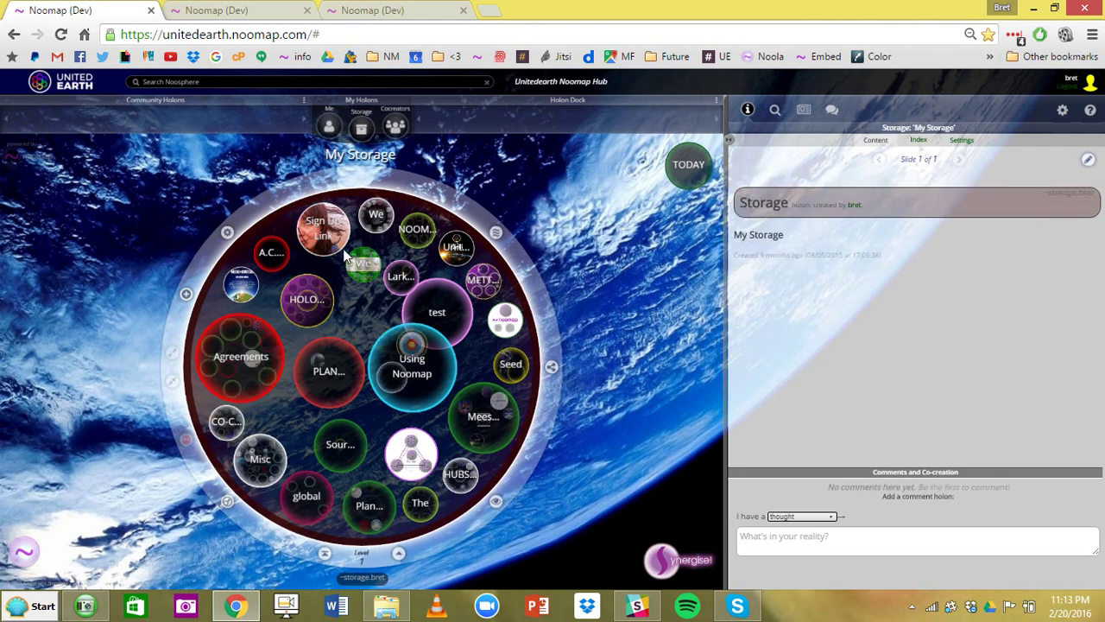
click(185, 297)
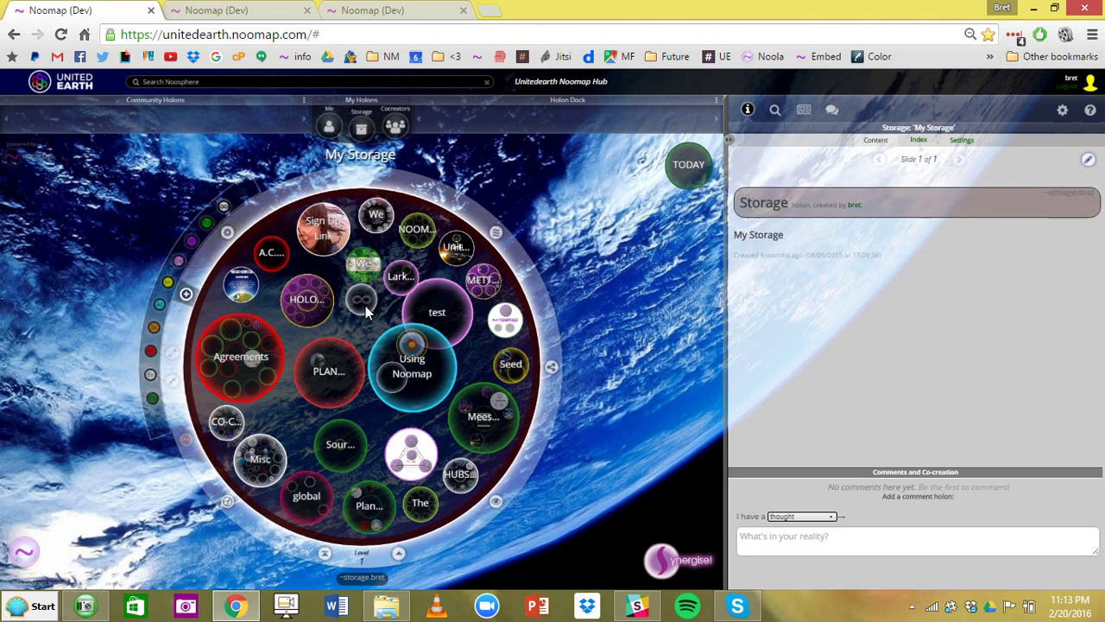
click(365, 307)
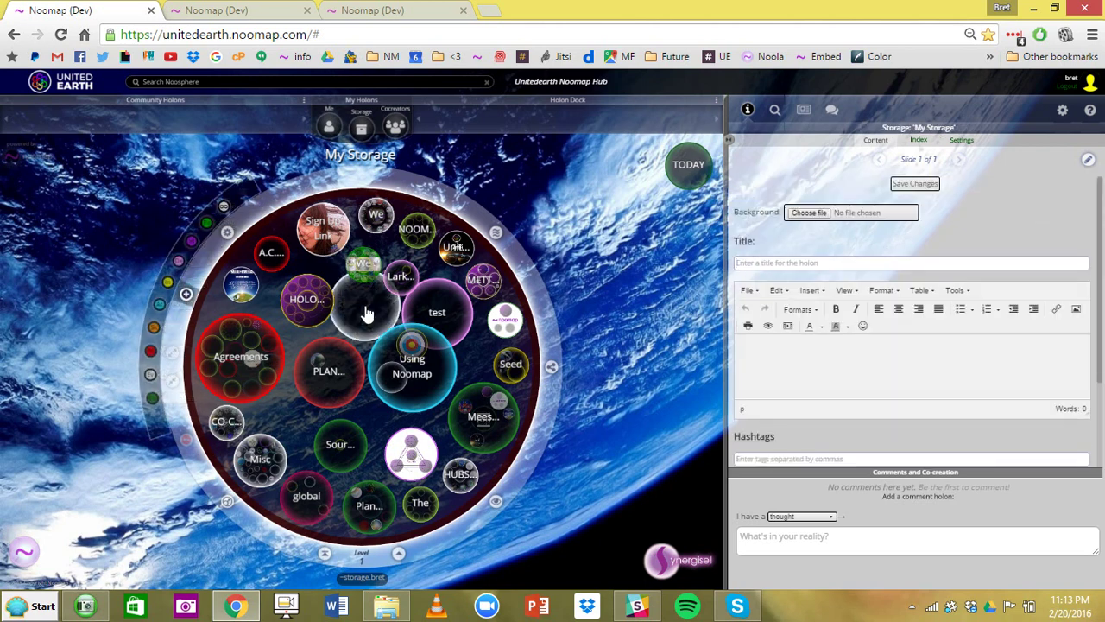
text(Monday)
key(Return)
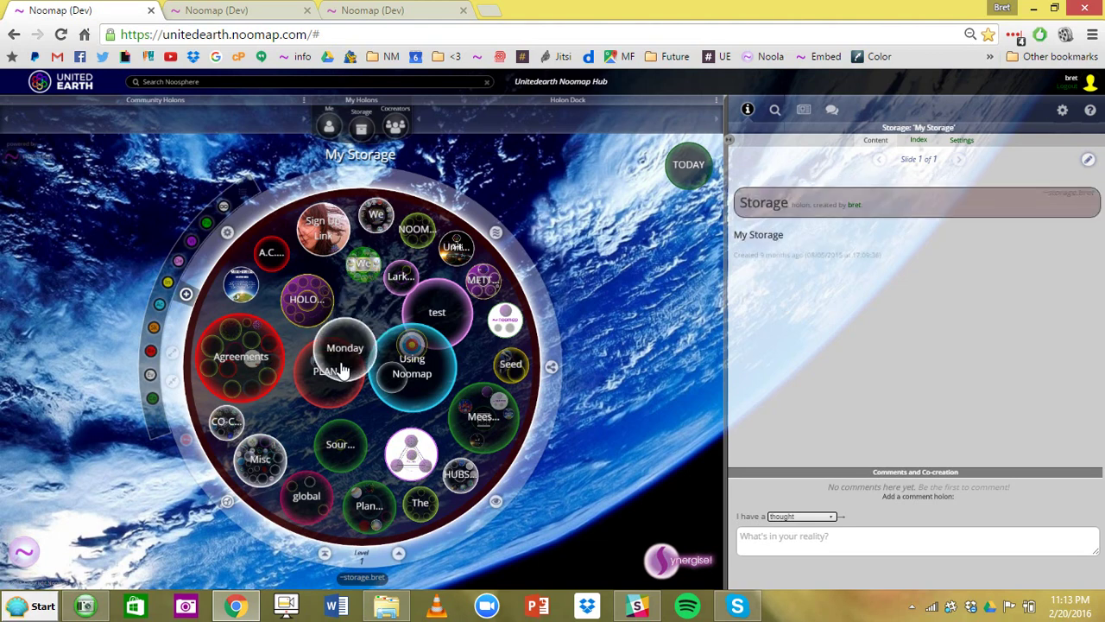
- Drag Monday out of PLANETARY GUARDIANS into My Storage beside the test holon
click(341, 371)
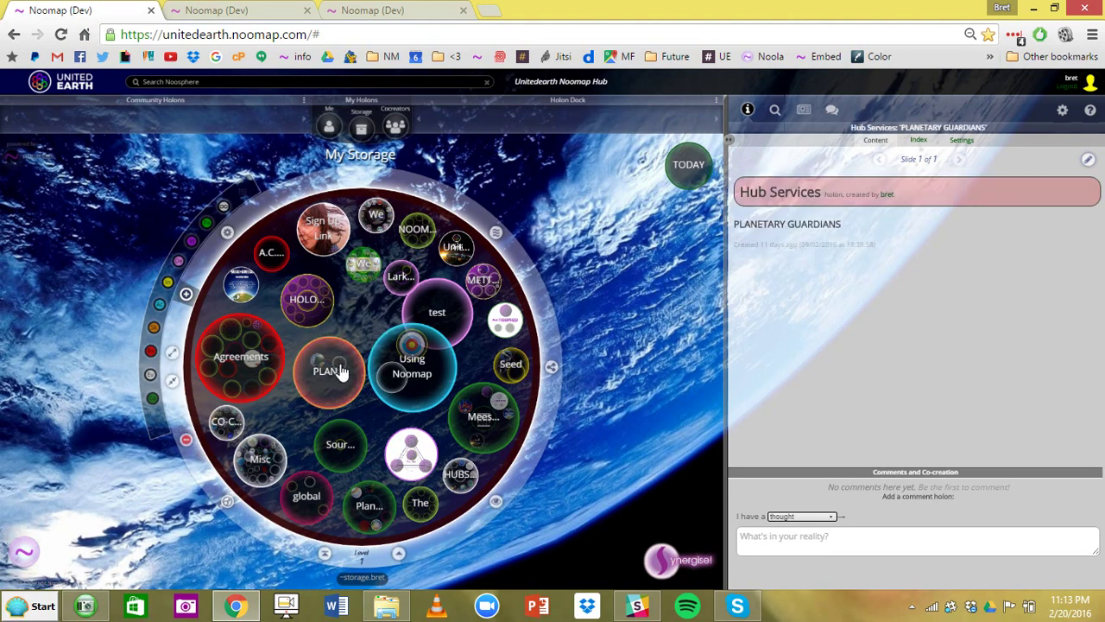
click(341, 371)
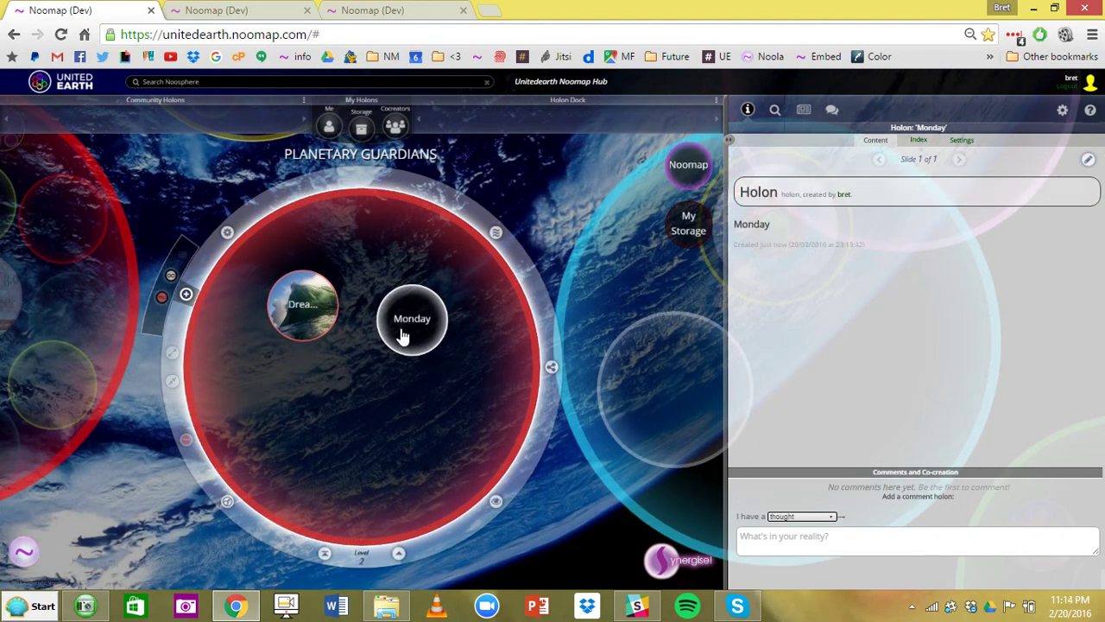
drag(401, 337, 553, 202)
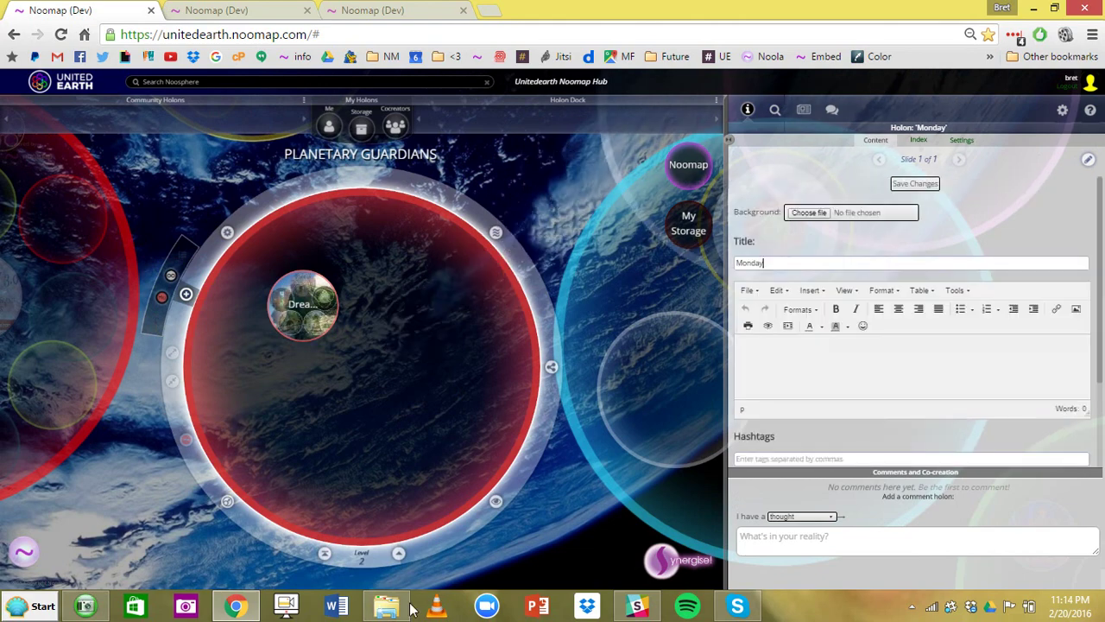
click(397, 554)
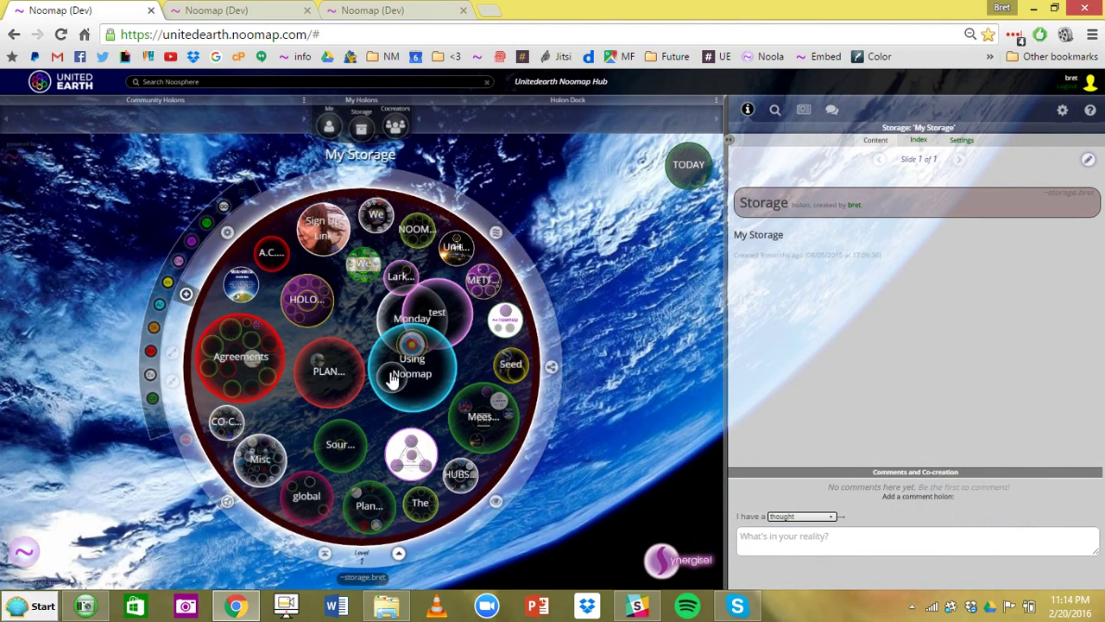
- Zoom into Connect with Tribe of Awakening Sovereignty and its inner Intention holon, then climb back to level 1
click(329, 130)
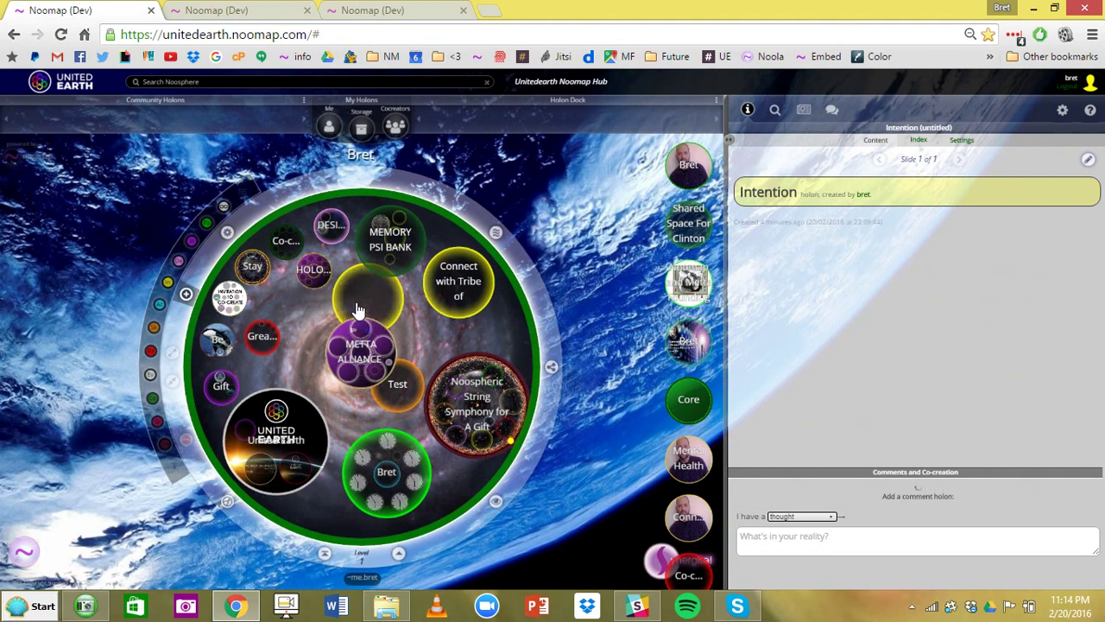
click(452, 298)
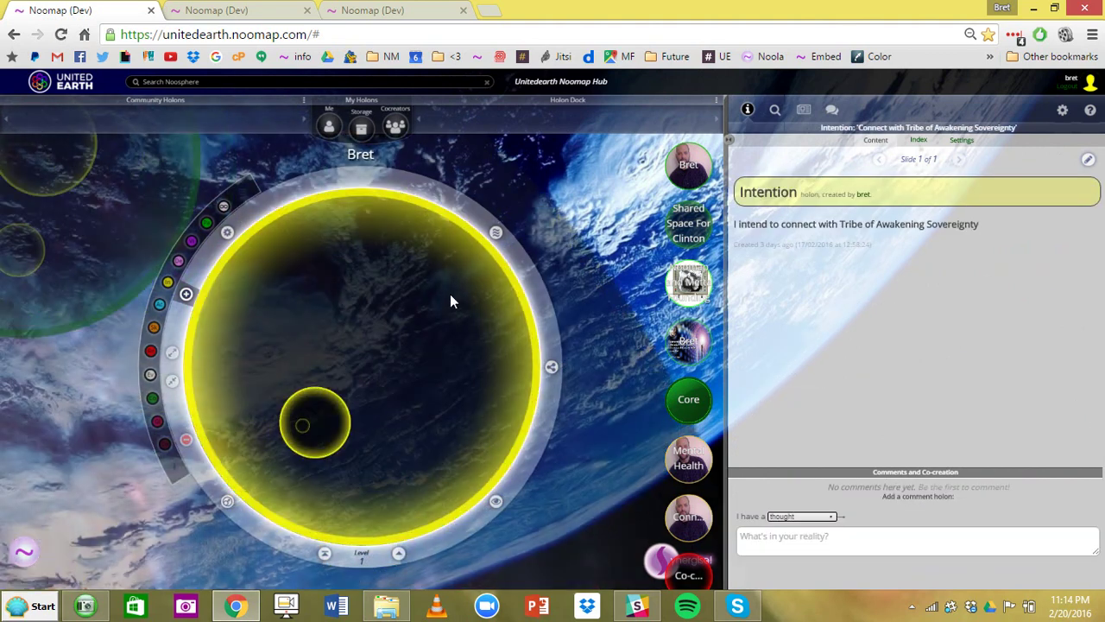
click(312, 445)
click(400, 555)
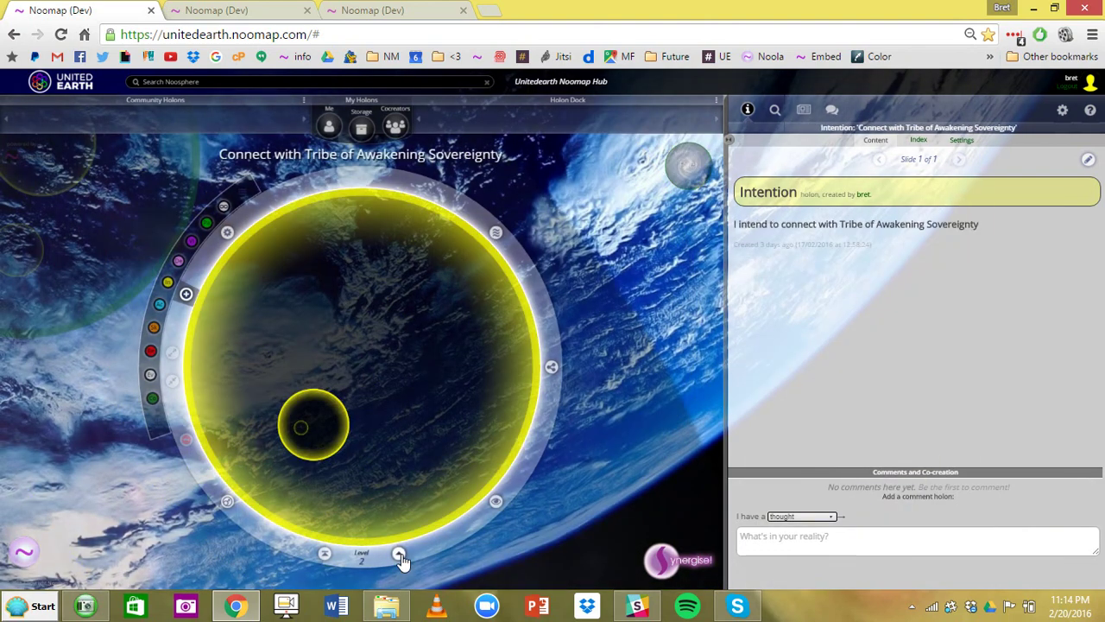
click(399, 555)
mouse_move(329, 343)
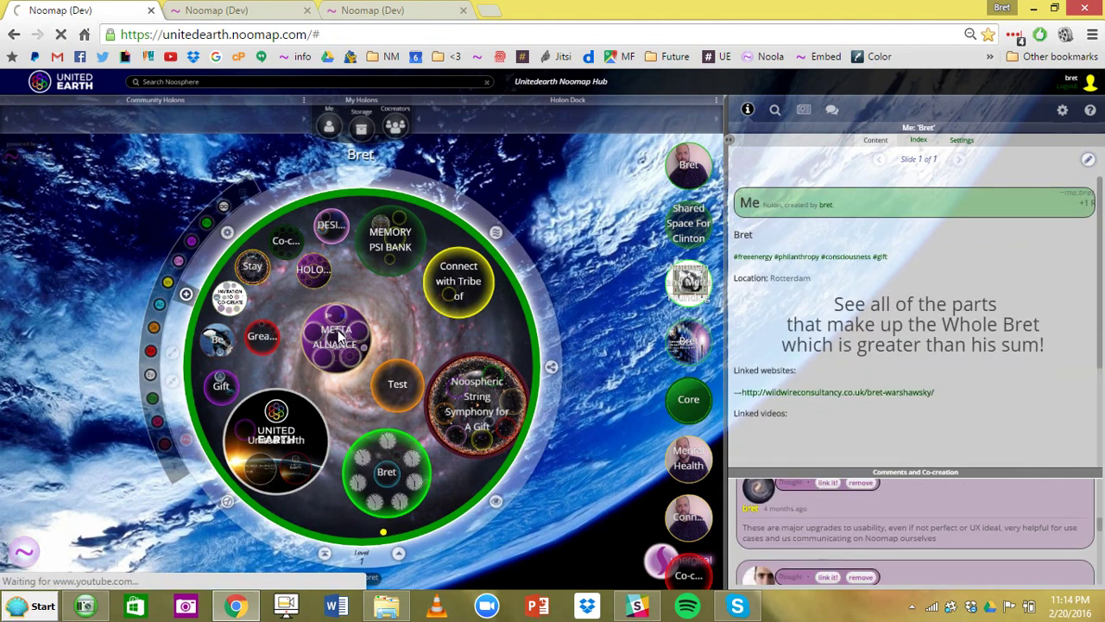
mouse_move(389, 303)
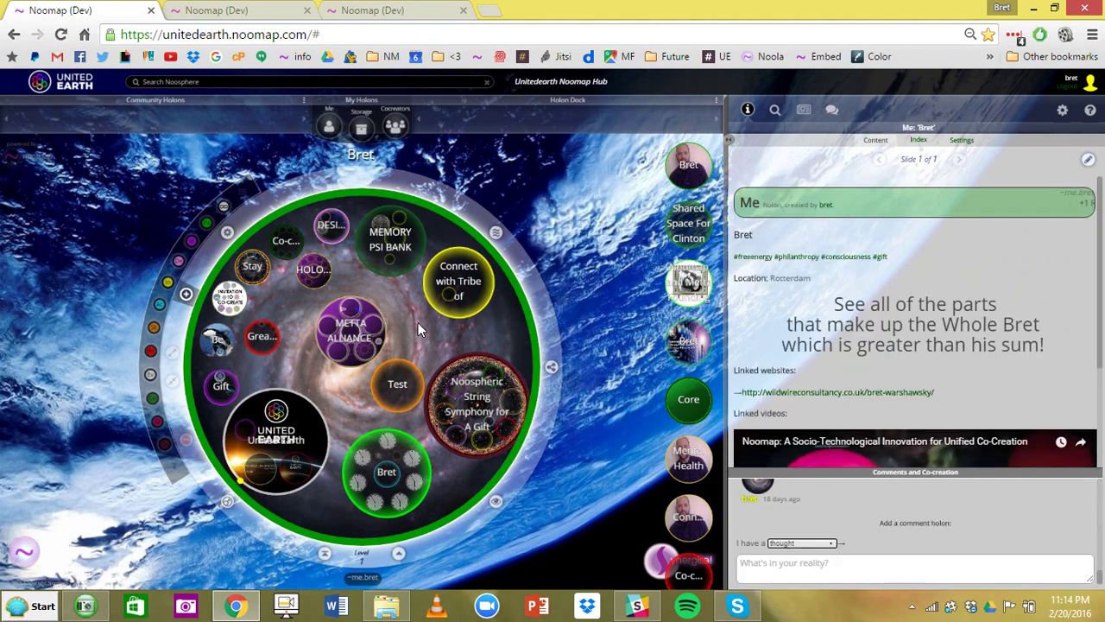
- Move the Test skill bubble lower, then delete it with the ring's red minus button
click(394, 388)
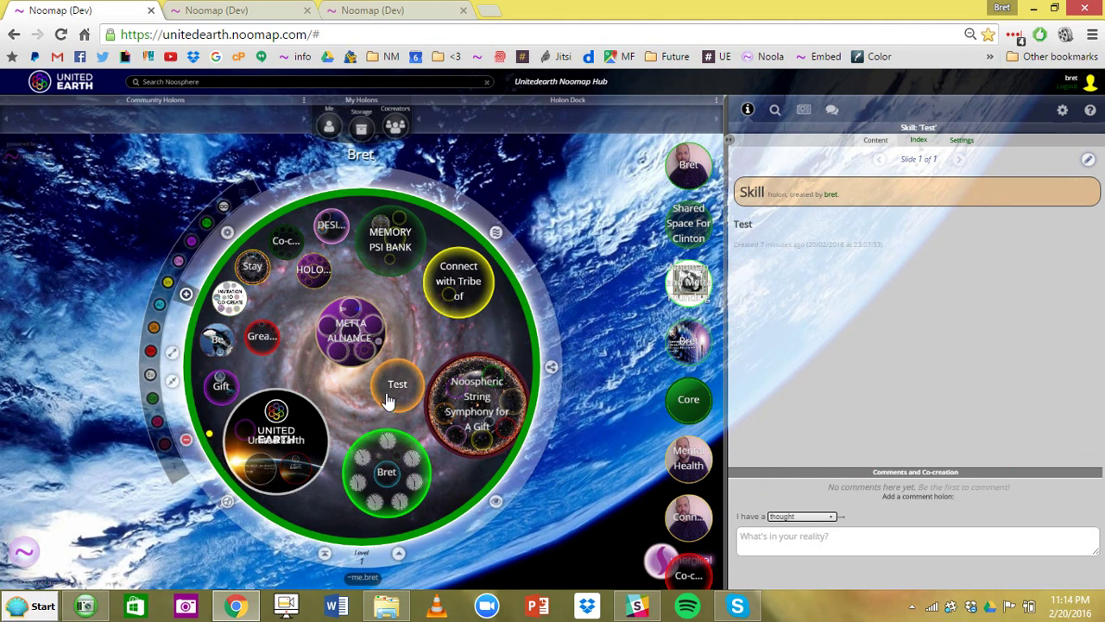
drag(387, 401, 359, 416)
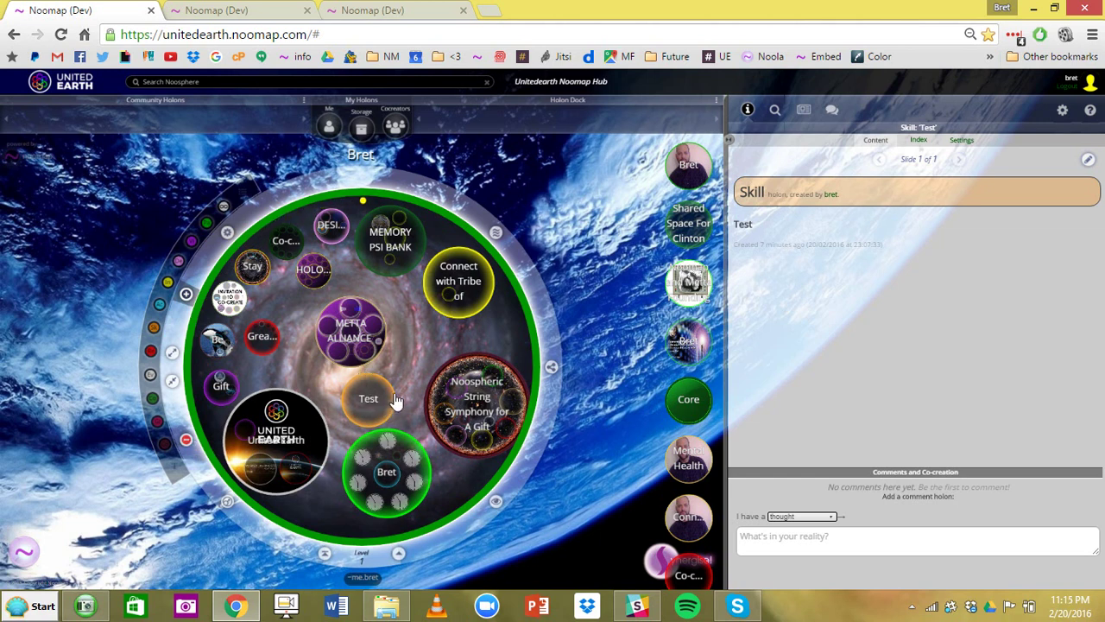
click(361, 359)
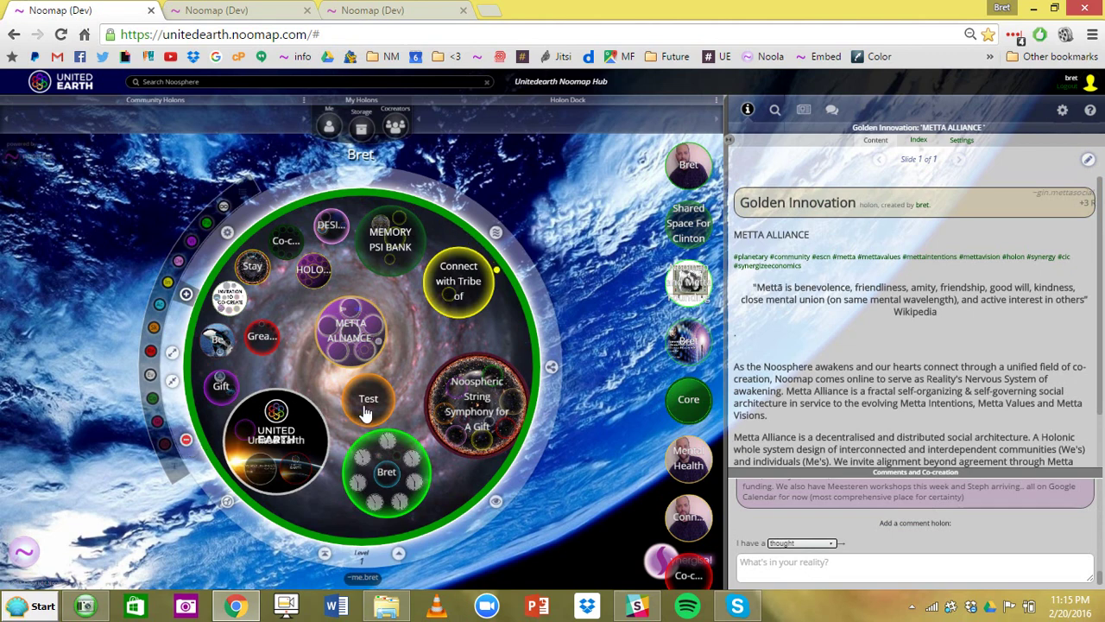
click(366, 413)
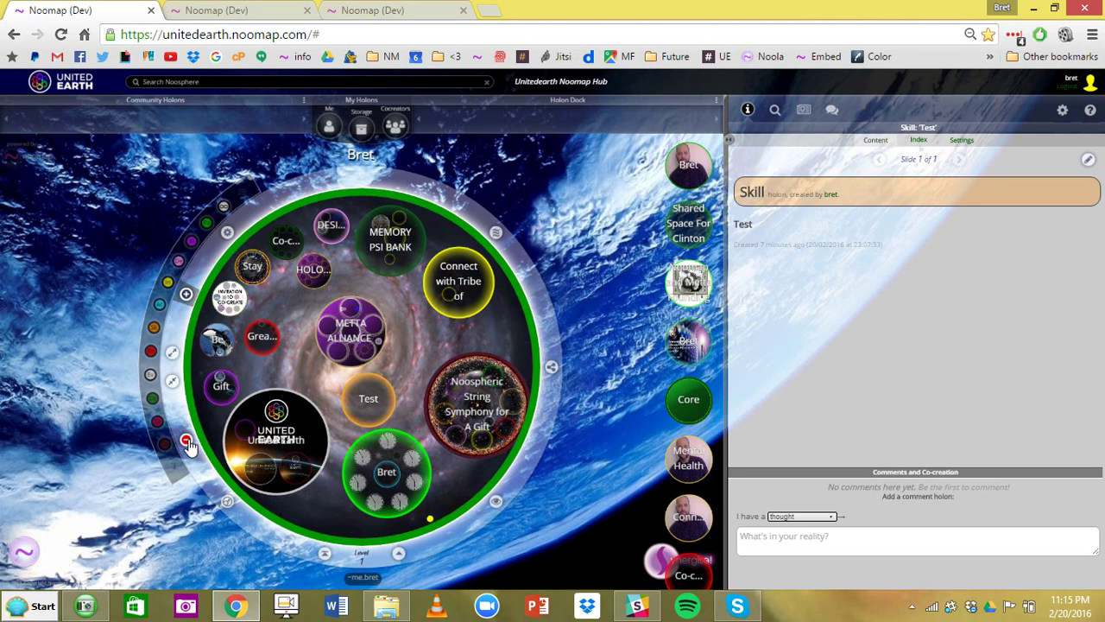
click(187, 442)
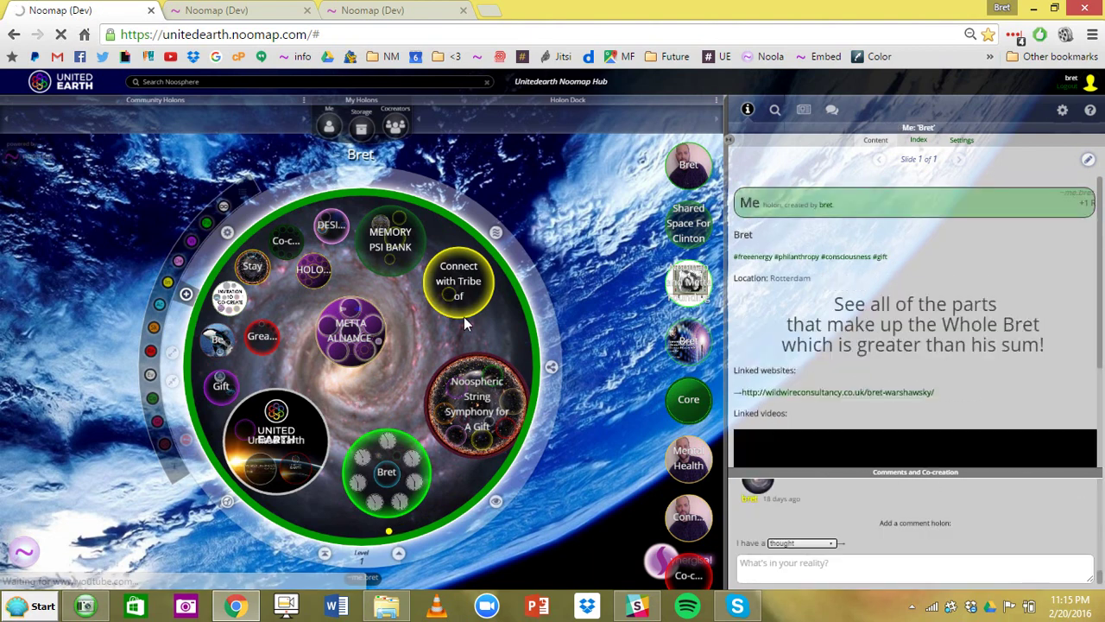
click(488, 269)
click(496, 235)
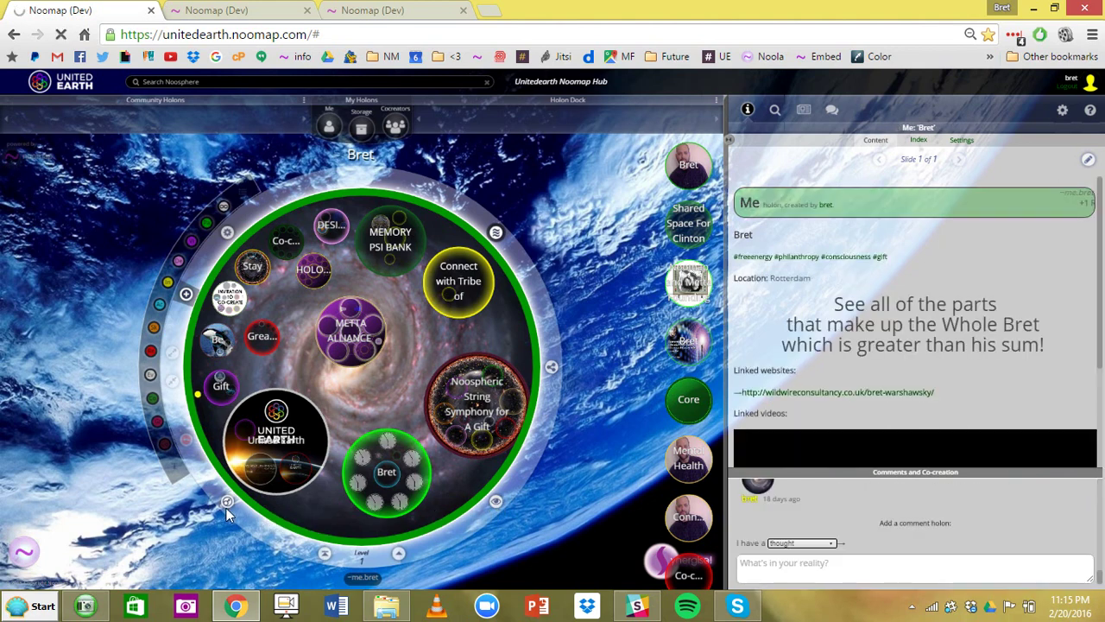
- Widen the side panel and explore Noospheric String Symphony down to Intentional Vibration Strings and back
click(460, 291)
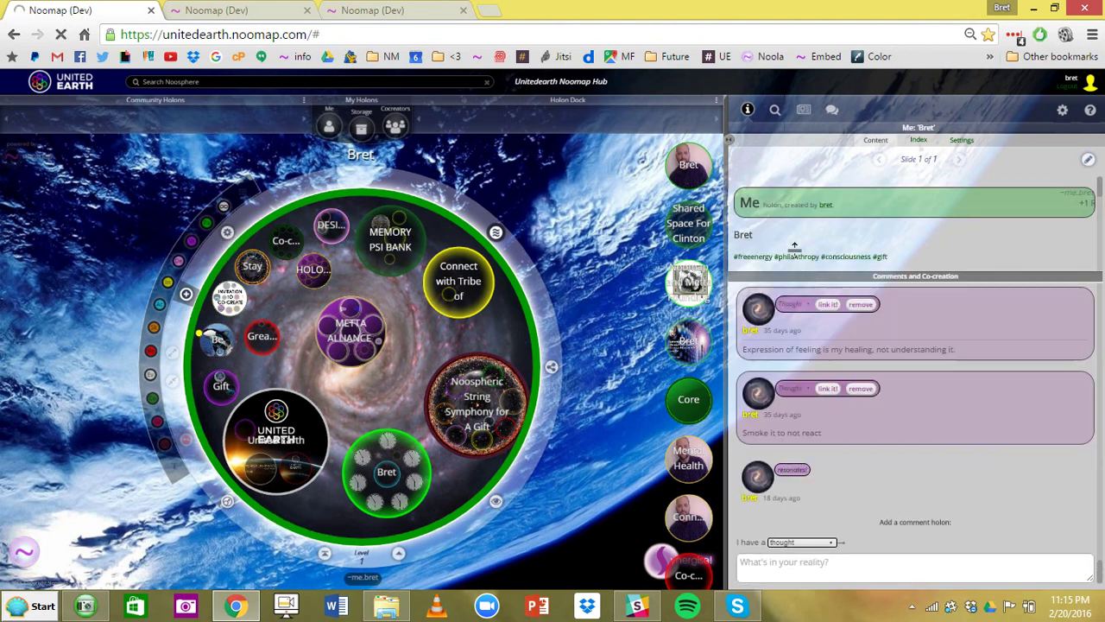
drag(728, 139, 613, 134)
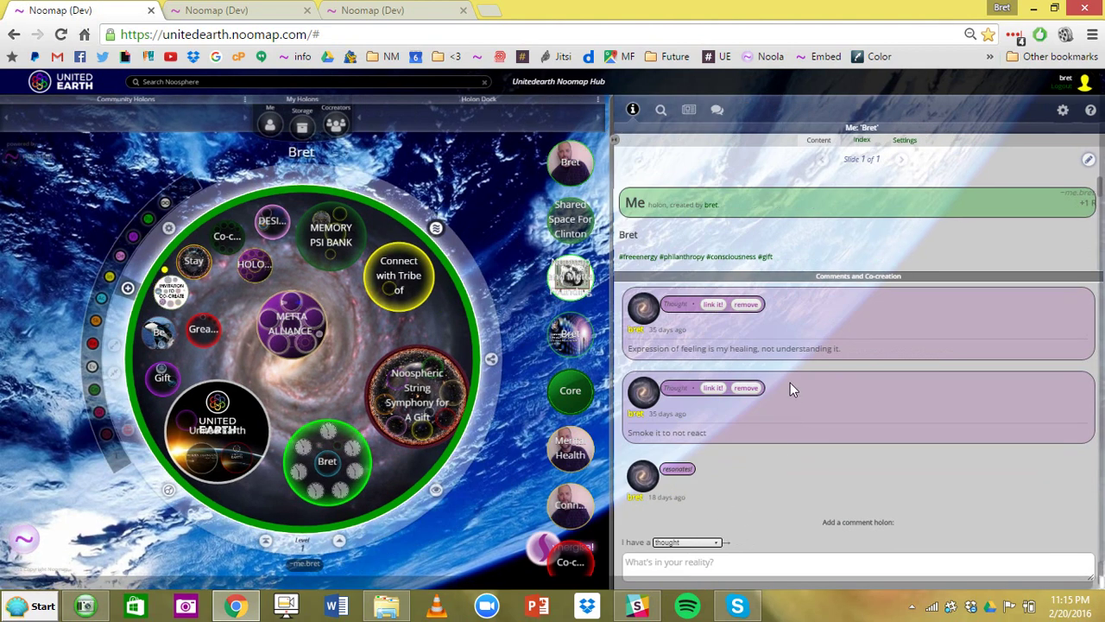
scroll(830, 227, down, 2)
click(398, 302)
click(413, 404)
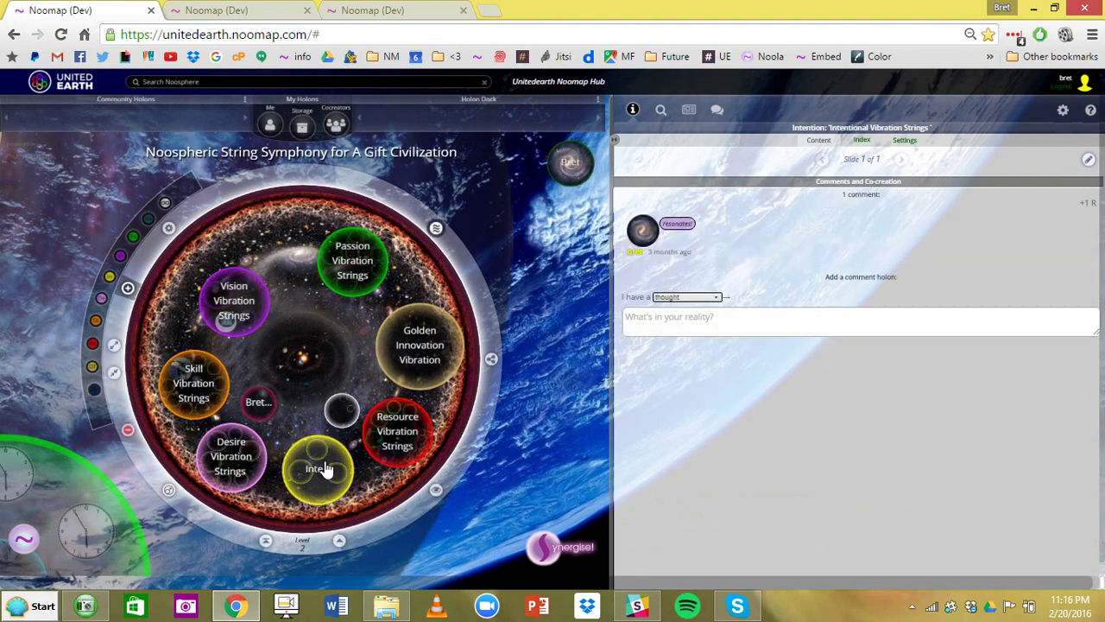
click(317, 461)
click(339, 541)
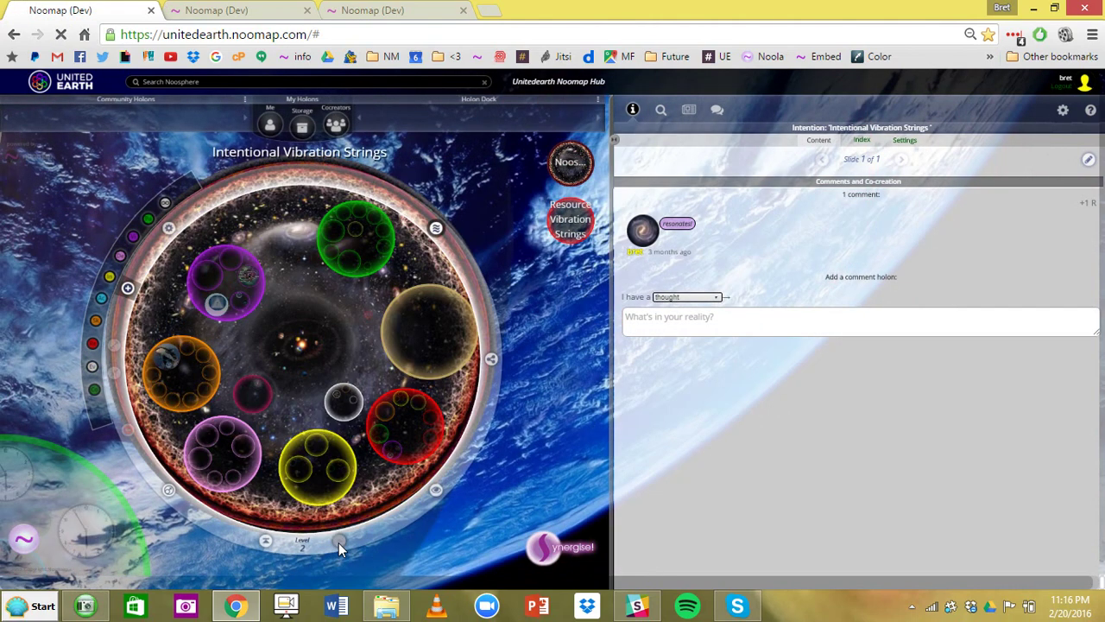
click(340, 543)
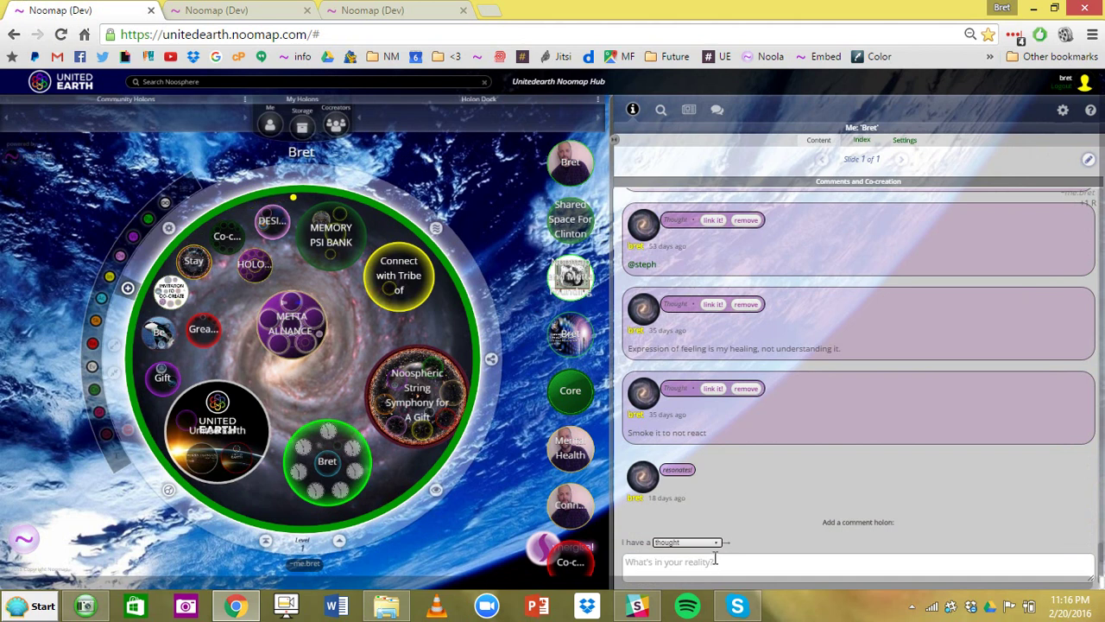
- Keep thought as the comment type, then visit Connect with Tribe and return to level 1
click(714, 543)
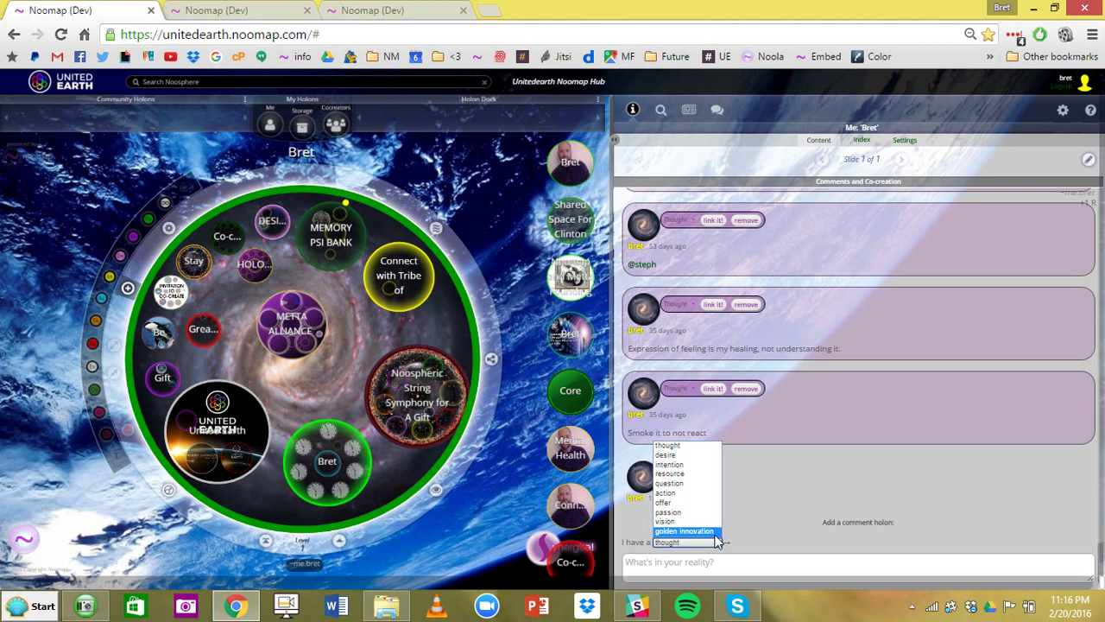
click(708, 562)
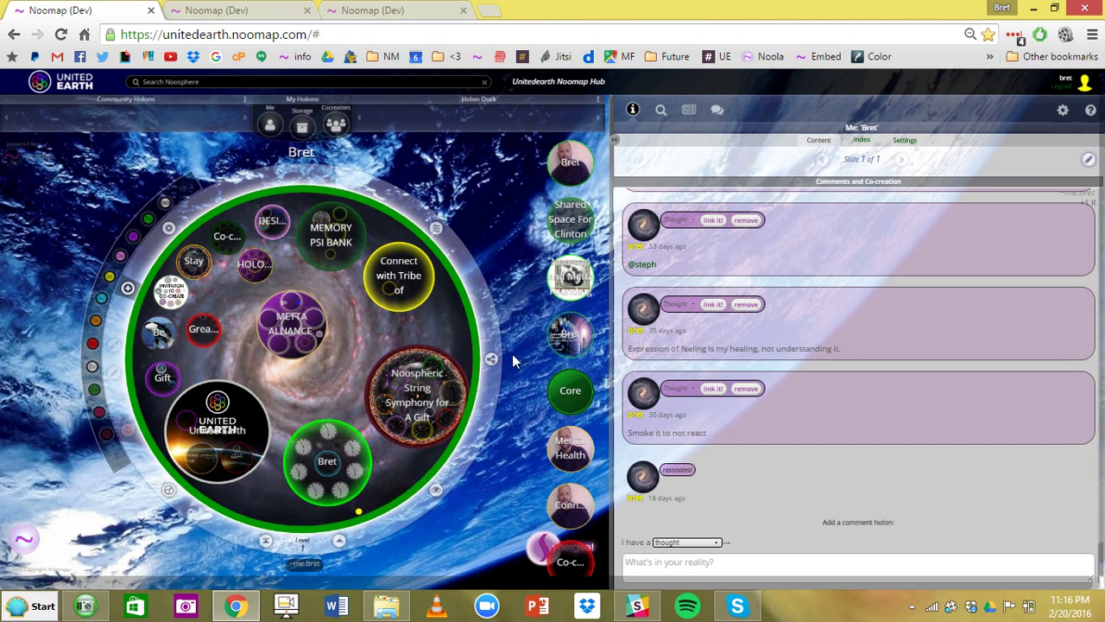
click(397, 301)
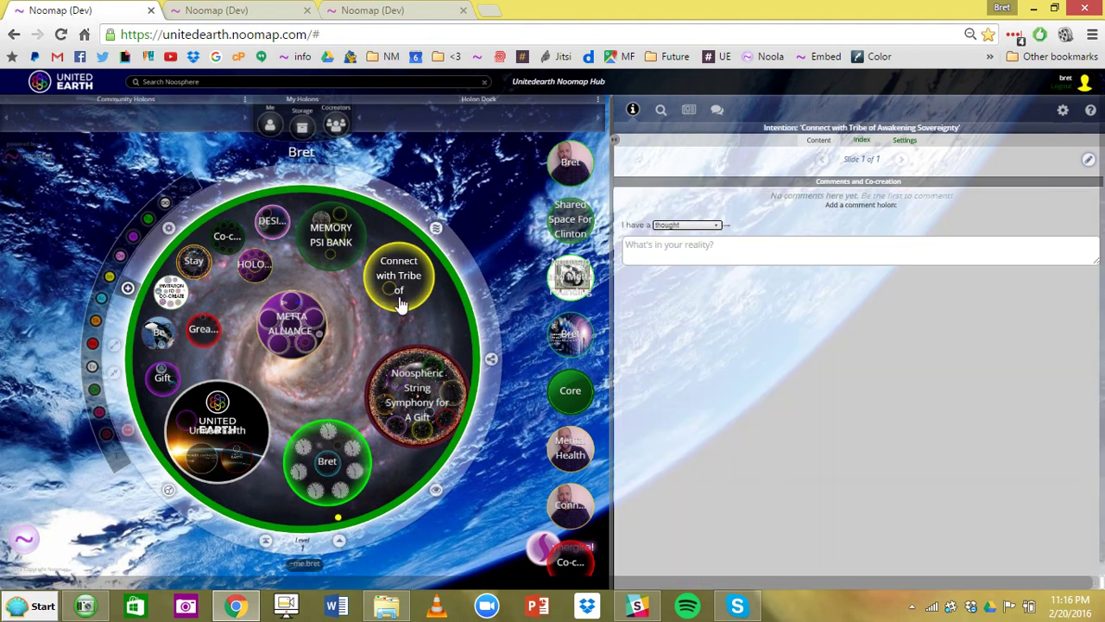
click(399, 302)
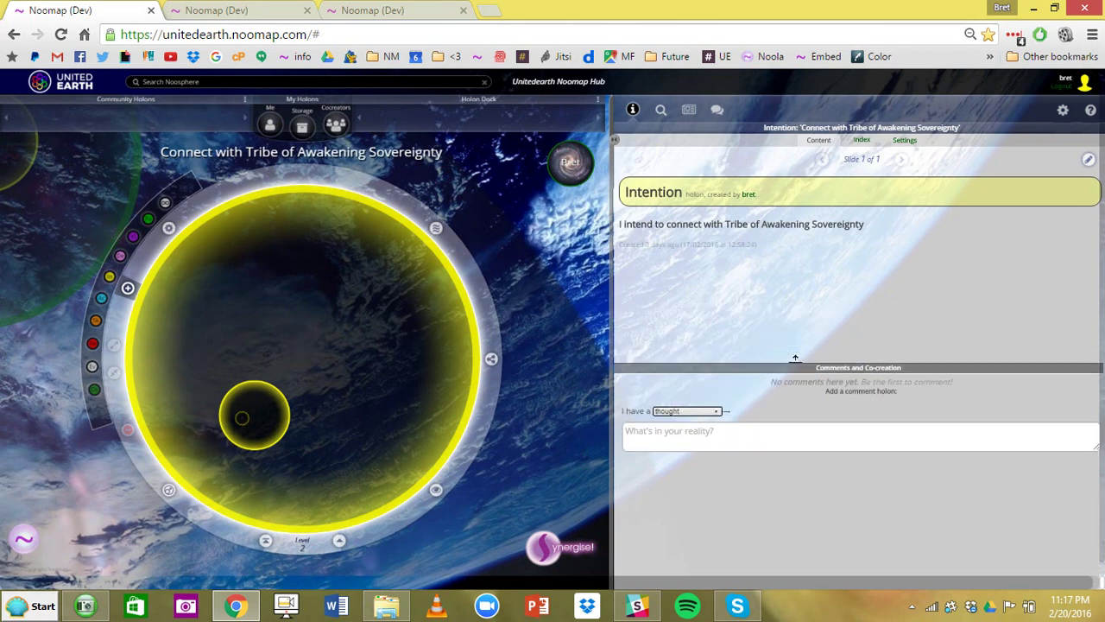
click(342, 543)
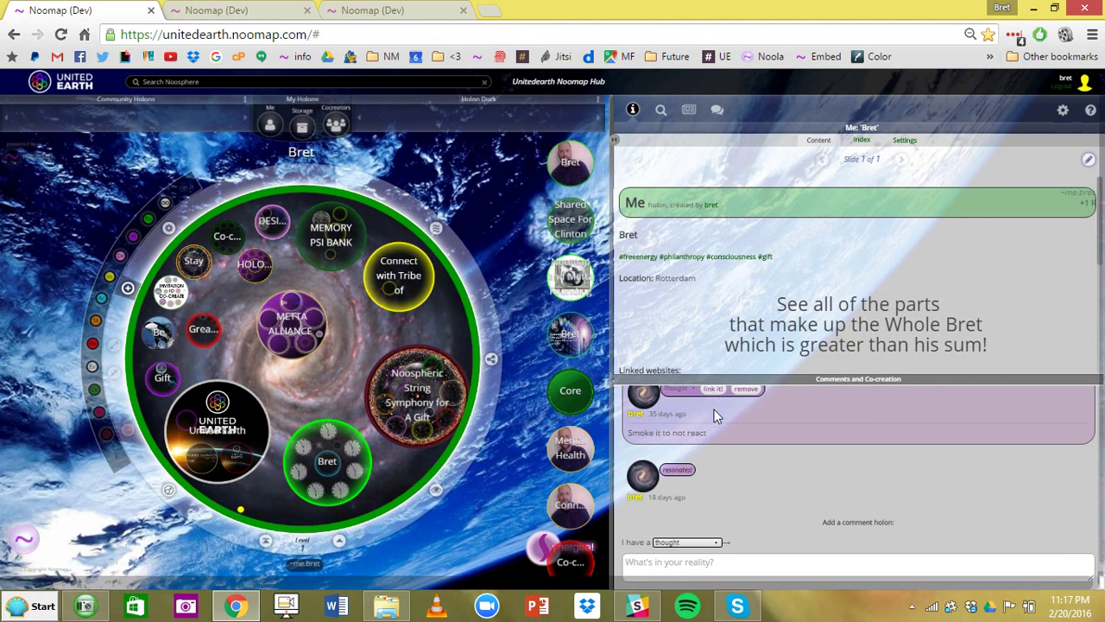
click(421, 393)
click(340, 377)
- Start a new Messenger conversation with another user and send the message 'I'
click(717, 112)
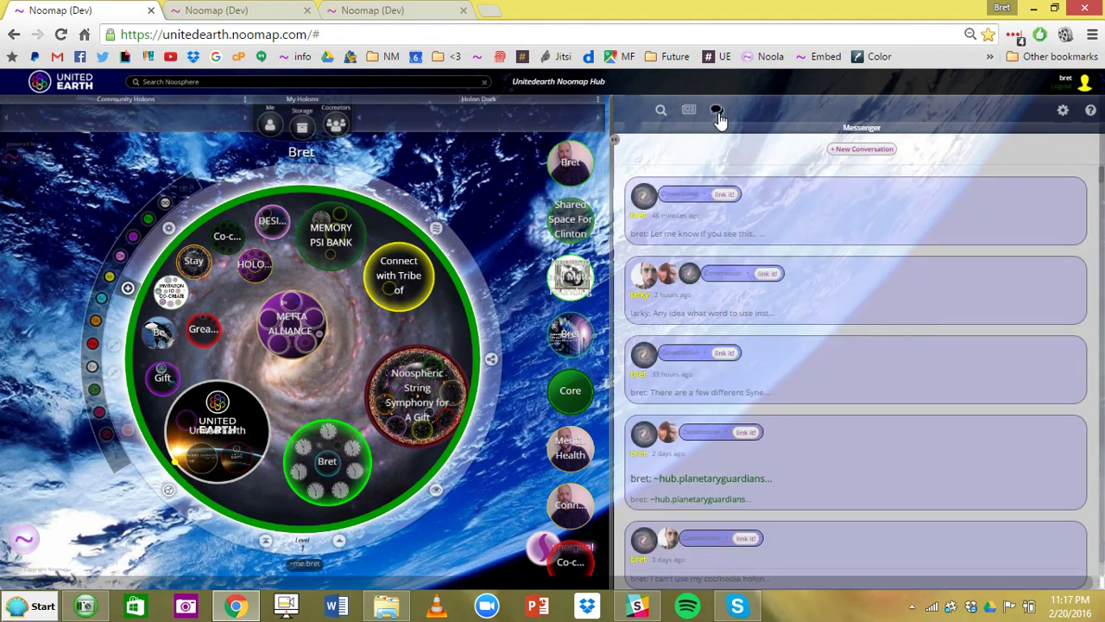
click(862, 150)
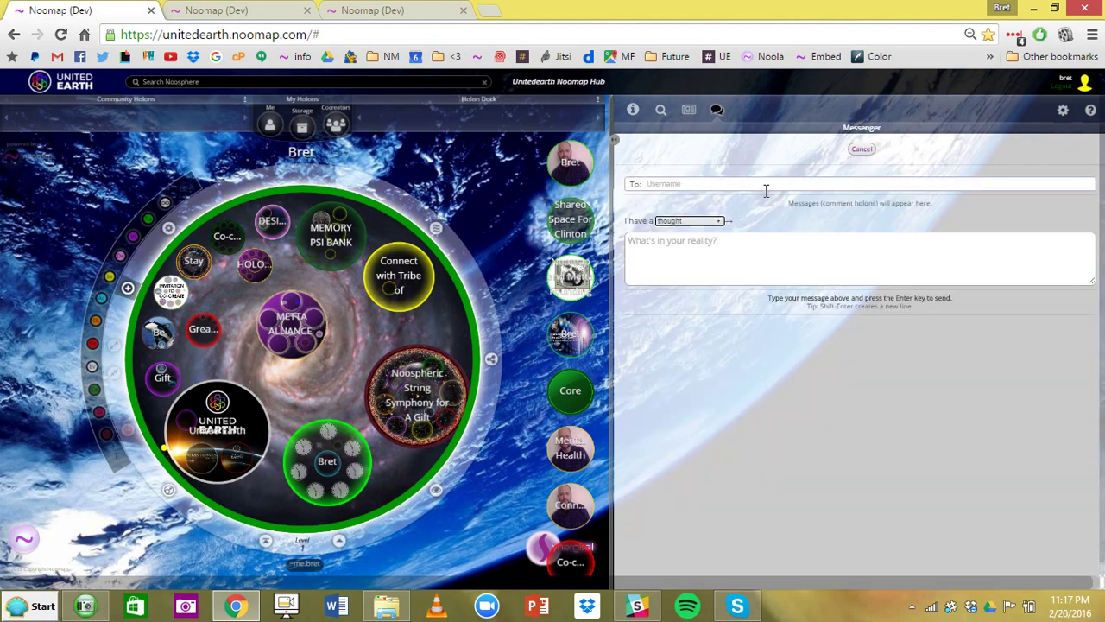
text(tan)
click(706, 247)
text(I)
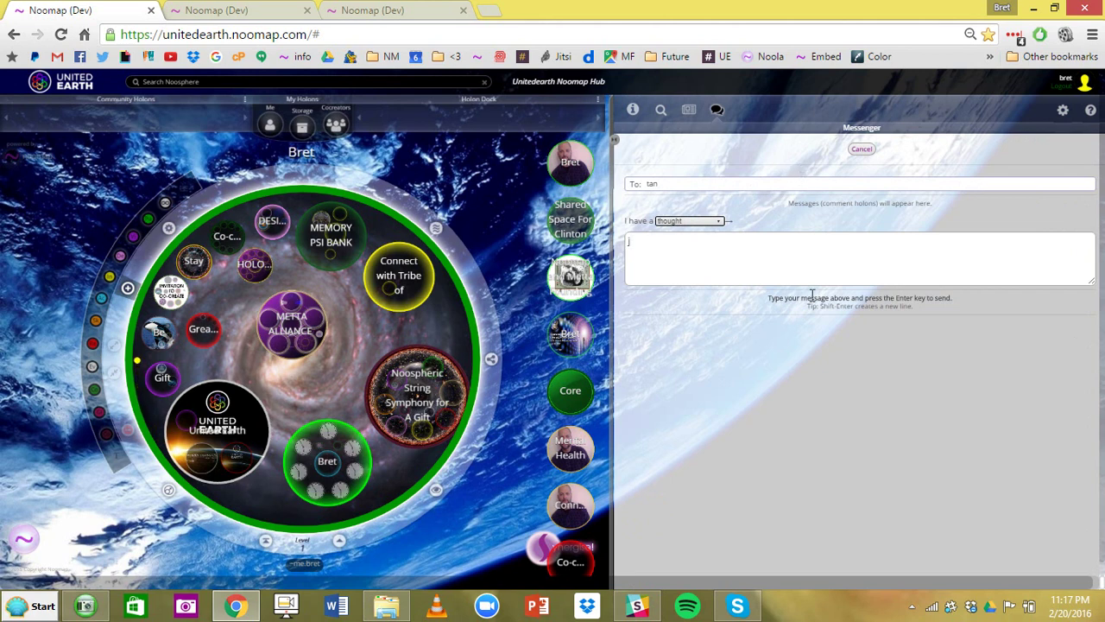
key(Return)
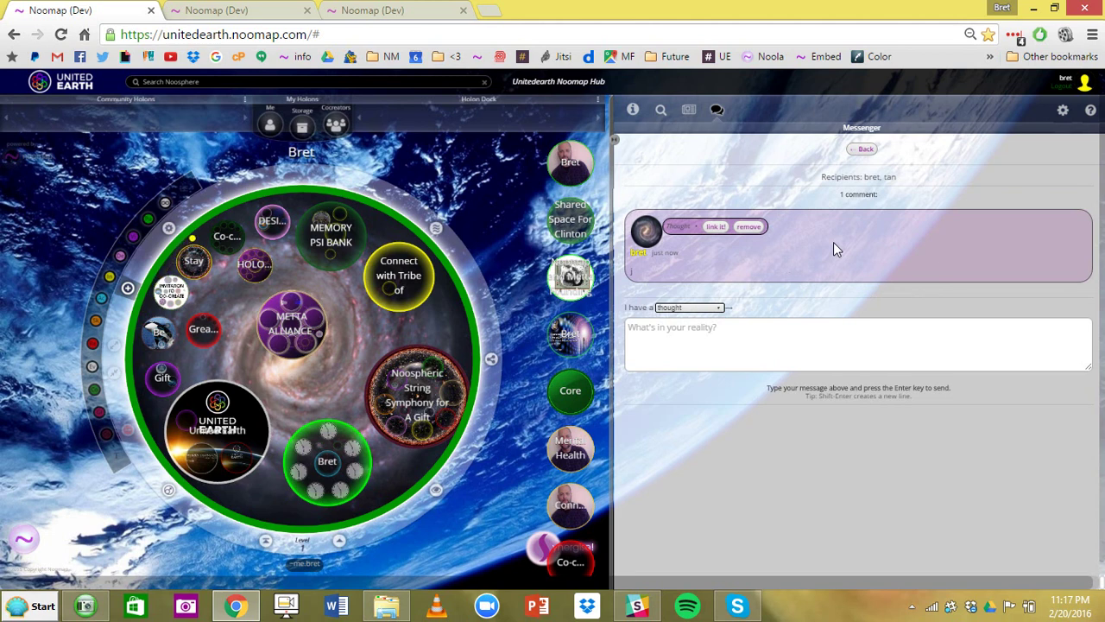
- In Noospheric String Symphony's settings, replace the undefined holonic address with the user's handle and save
click(631, 114)
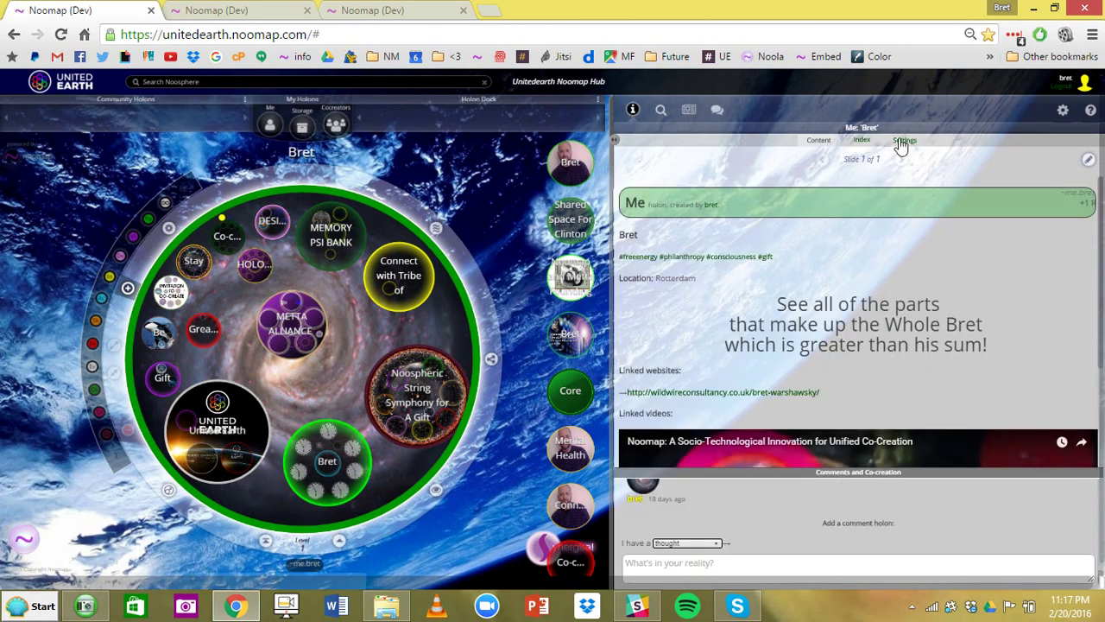
click(902, 141)
click(395, 423)
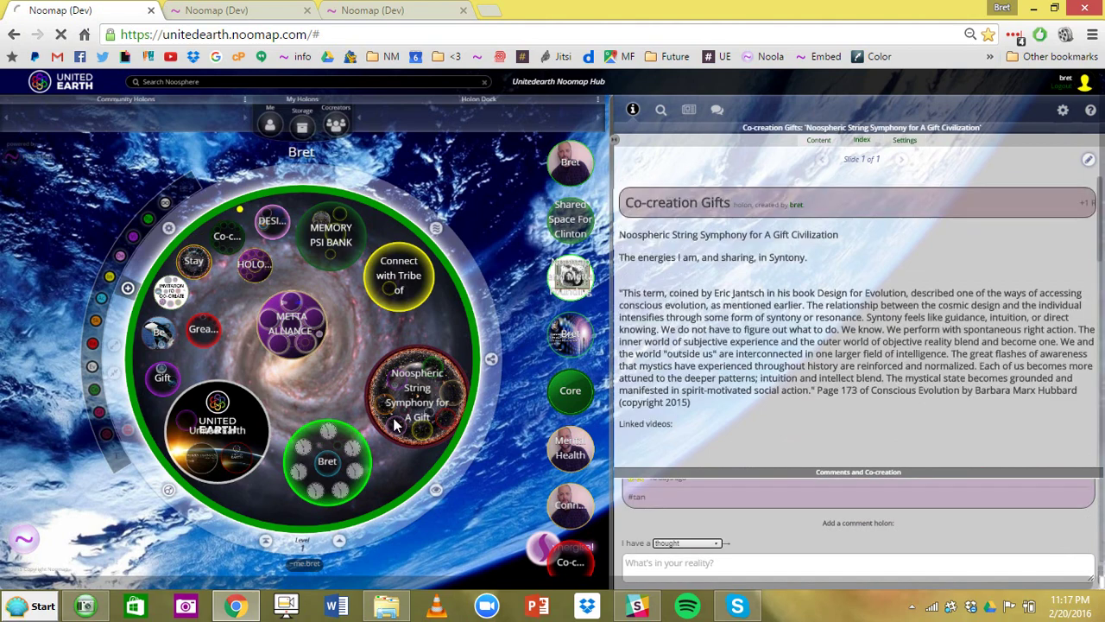
click(903, 141)
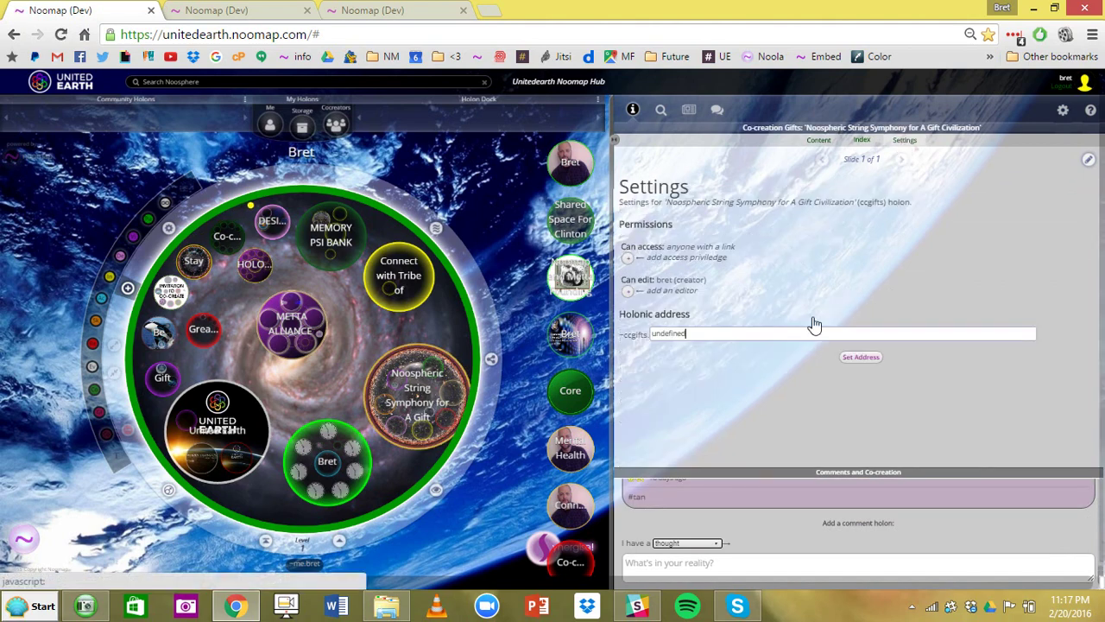
click(693, 336)
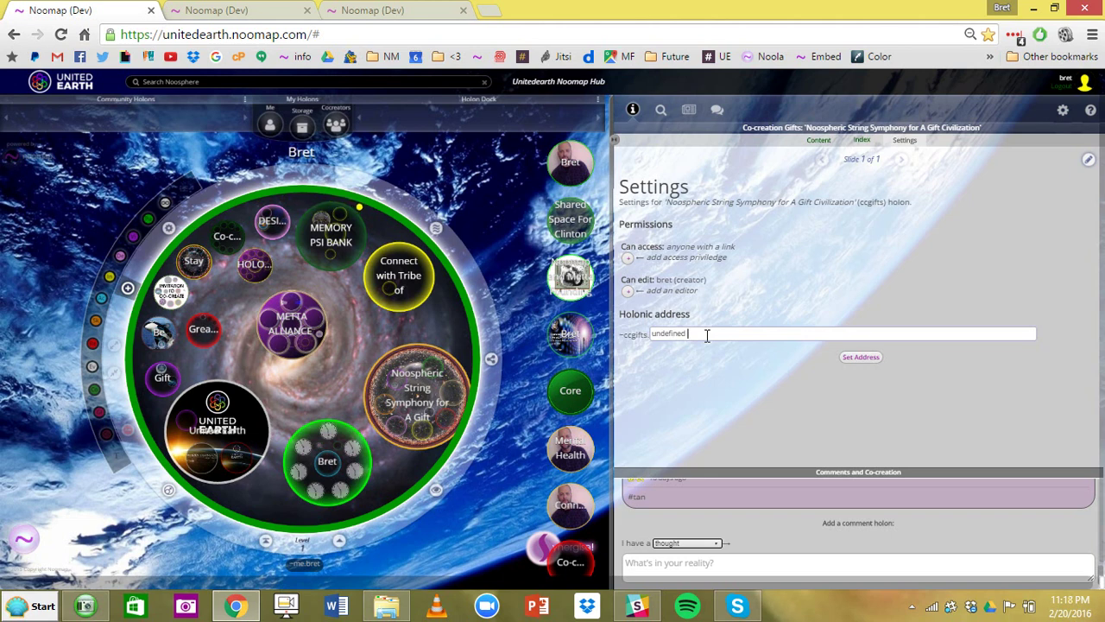
key(BackSpace)
key(BackSpace)
key(BackSpace)
key(BackSpace)
key(BackSpace)
key(BackSpace)
key(BackSpace)
key(BackSpace)
key(BackSpace)
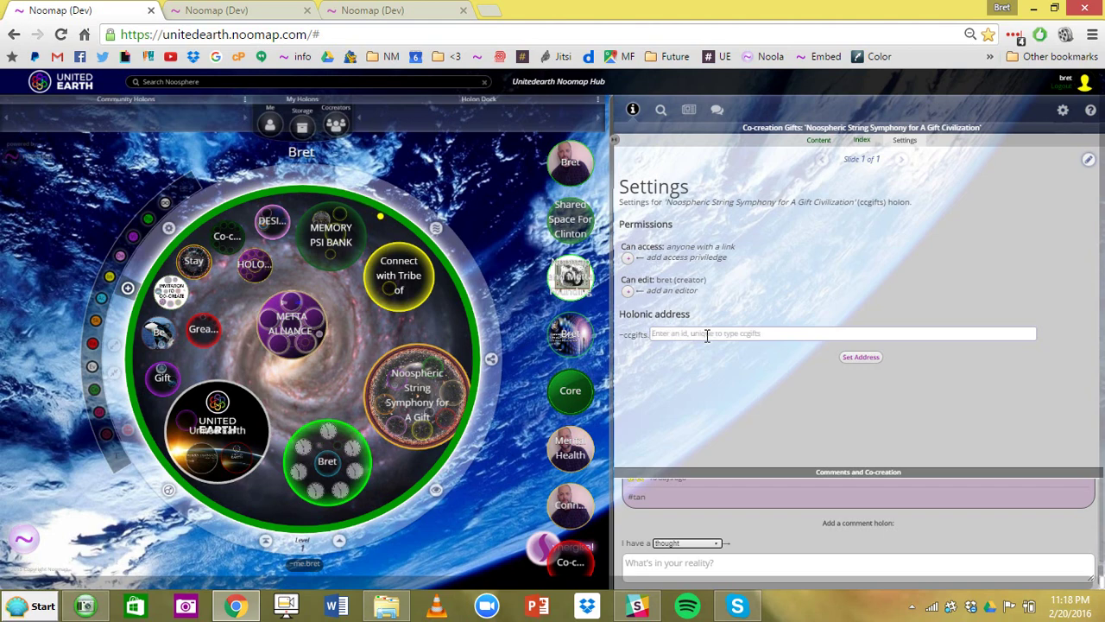
text(bret)
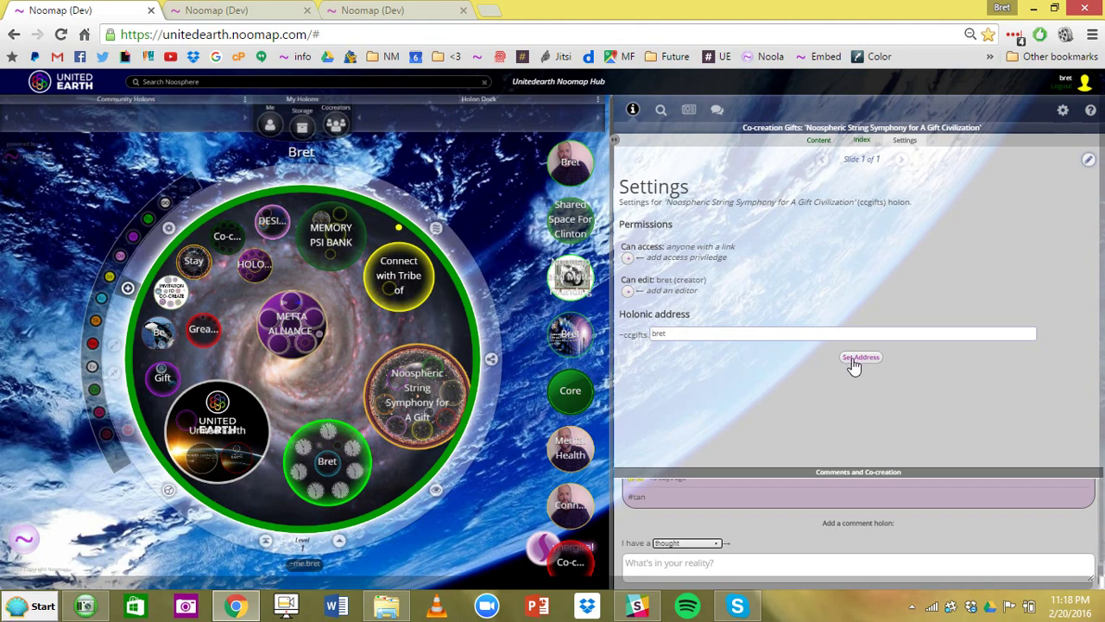
click(860, 358)
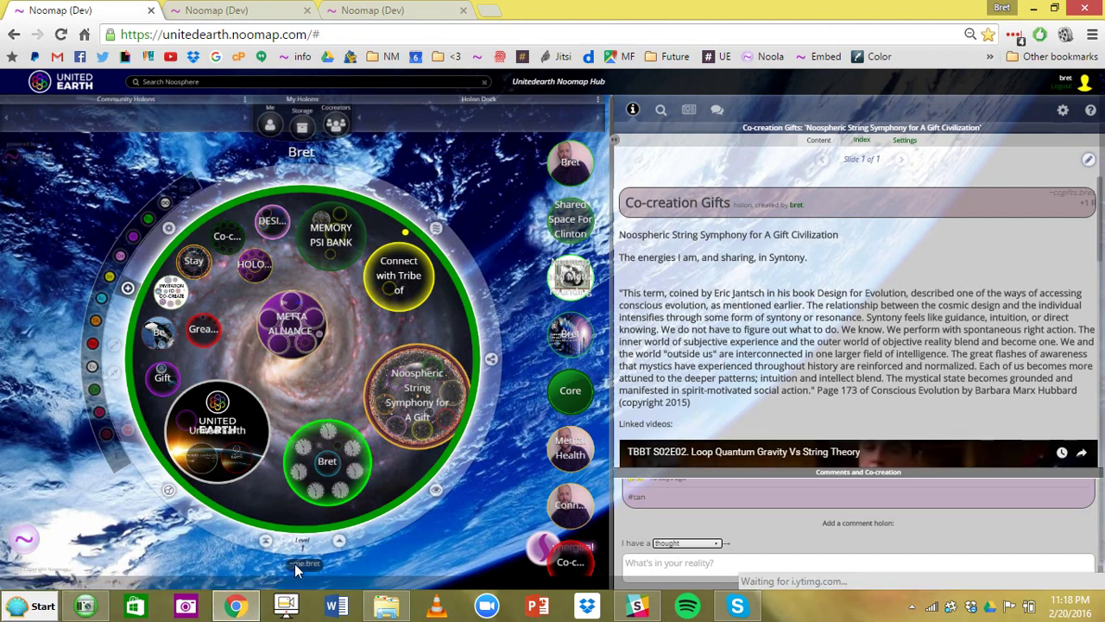
- Jump to the user's own ~me address via Search Noosphere and restore the holons on the home map
click(330, 492)
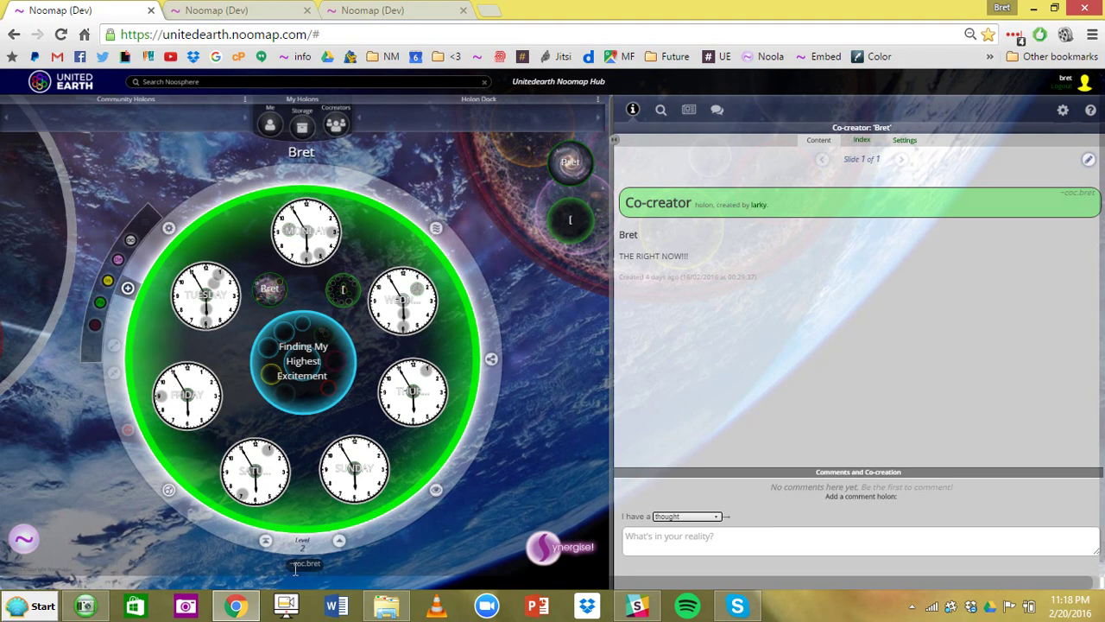
click(223, 84)
text(~me.bret)
key(Return)
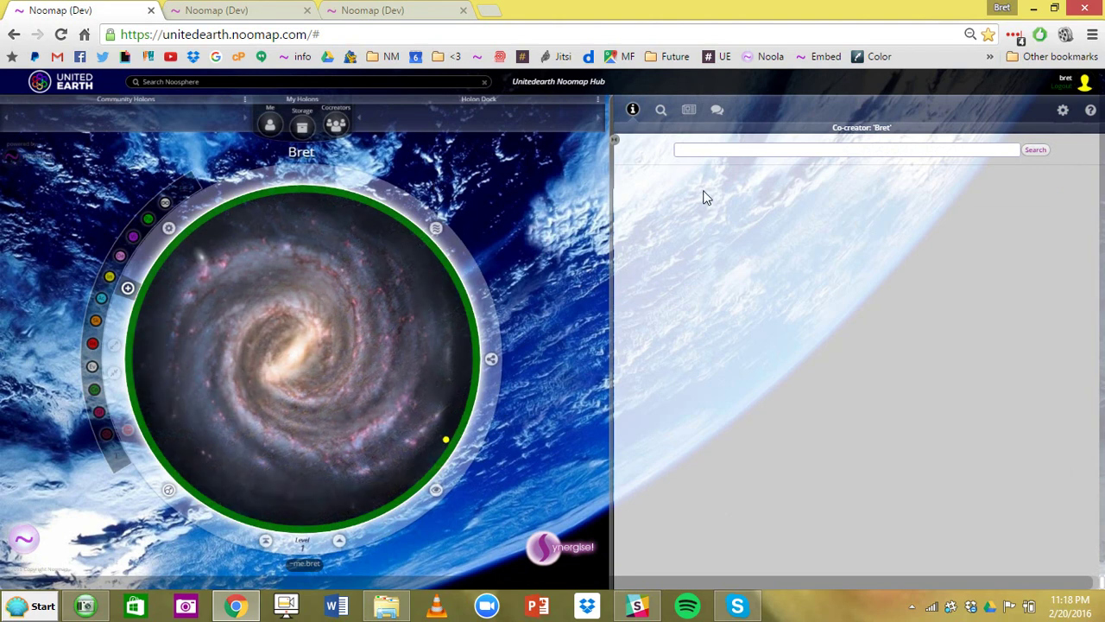
click(633, 110)
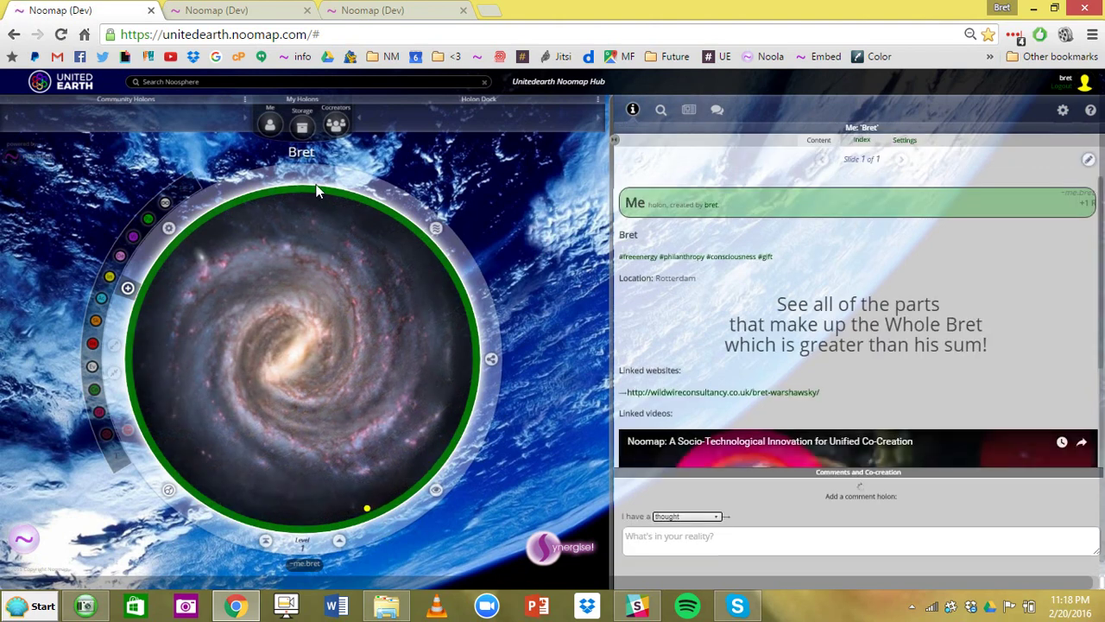
click(301, 126)
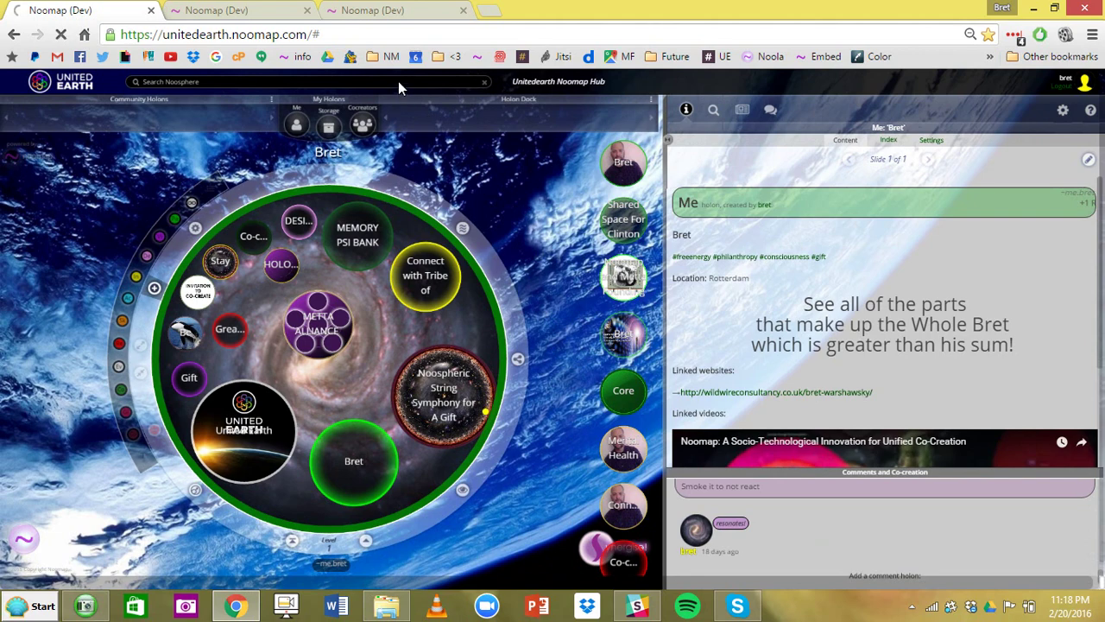
- Search the Noosphere for 'energy' to list matching holons
click(399, 81)
text(energy)
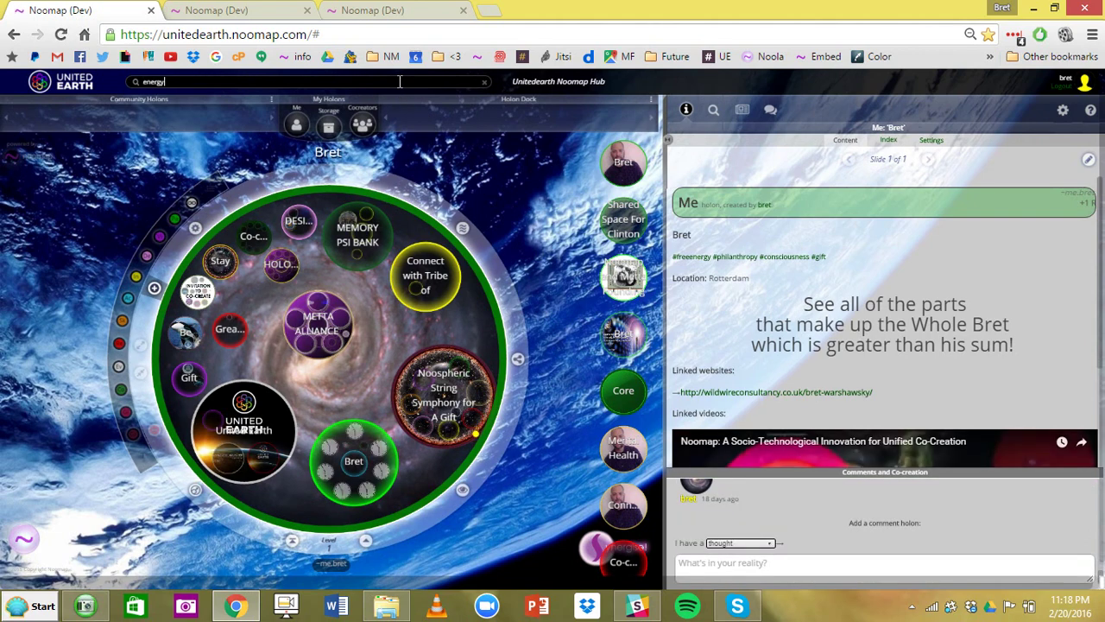
key(Return)
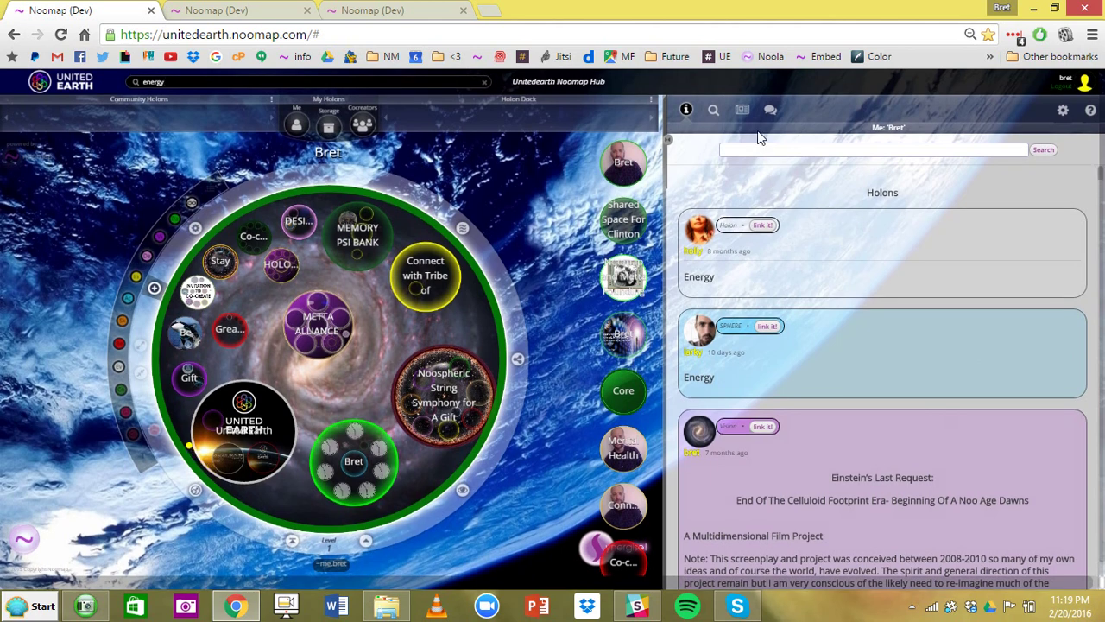
- Post a comment @-mentioning the user on the Me holon, check the Newsfeed, then return to info
click(686, 111)
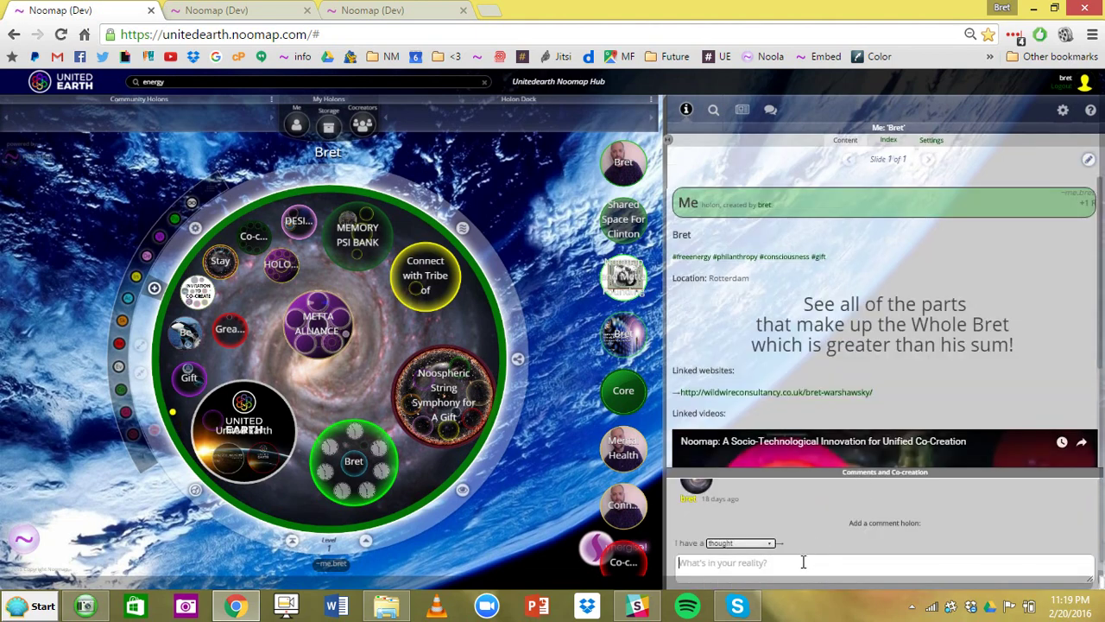
click(803, 562)
text(@bret)
key(Return)
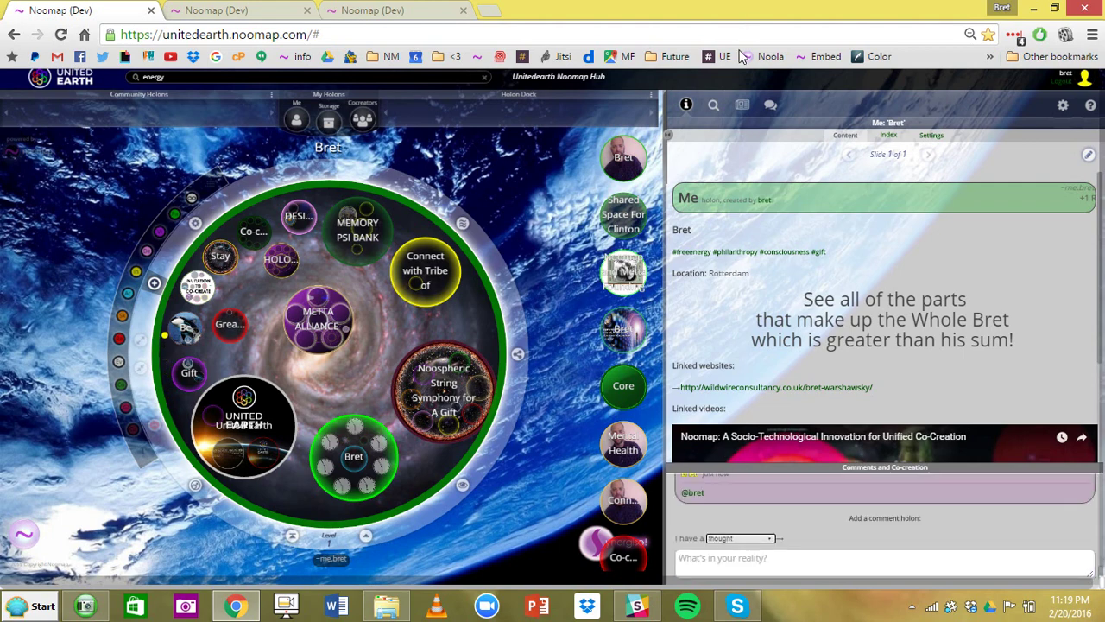
click(741, 107)
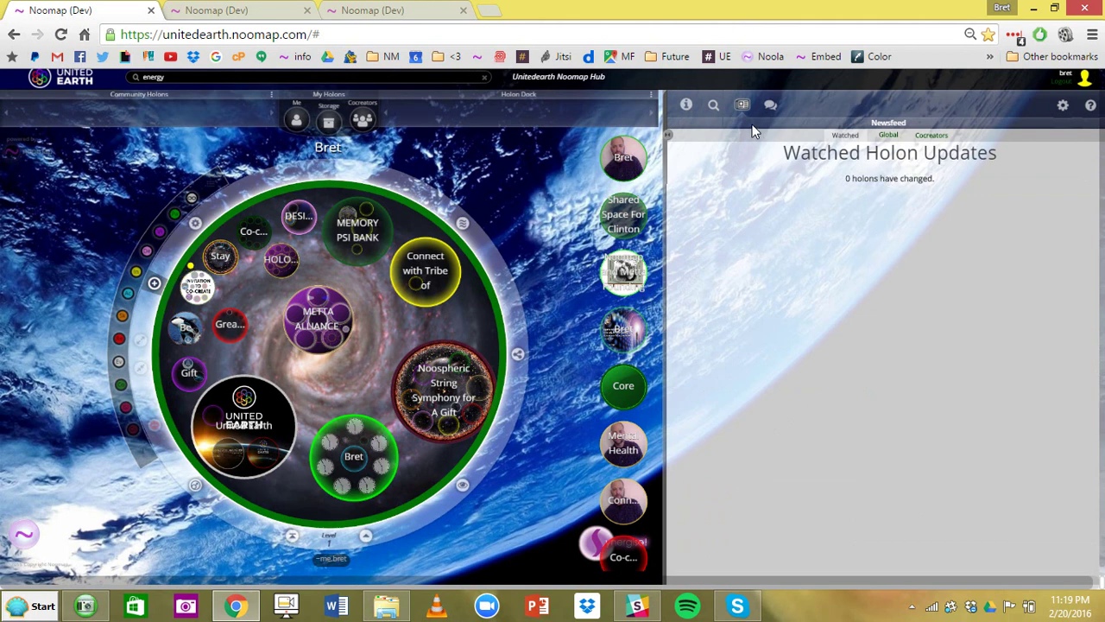
click(689, 107)
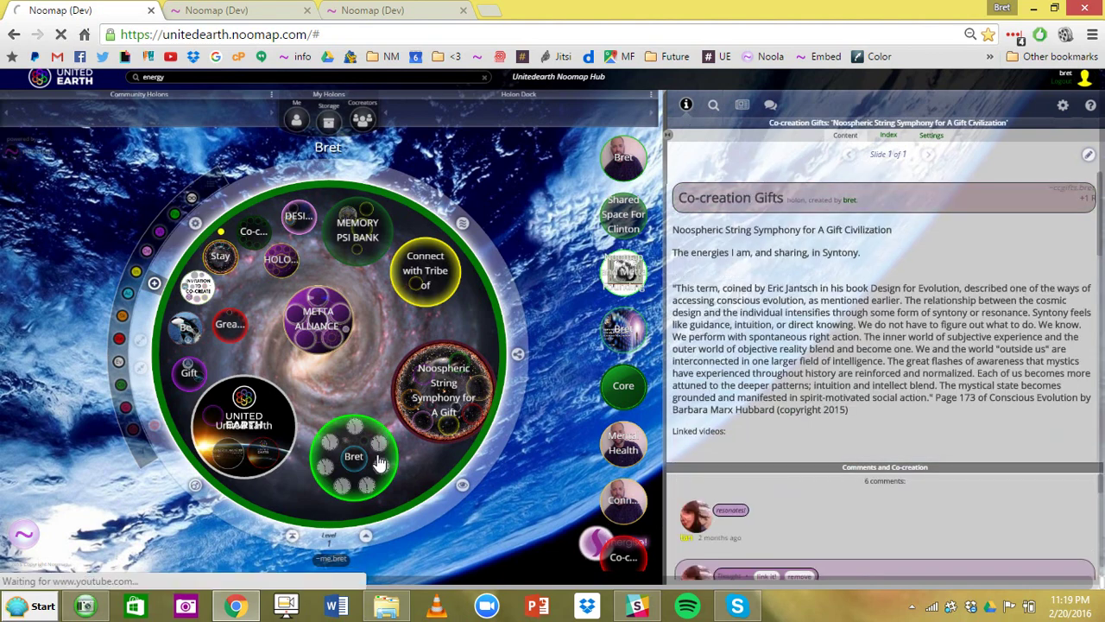
- Navigate through United Earth to the Connect with Tribe intention and run Synergise on it
mouse_move(461, 417)
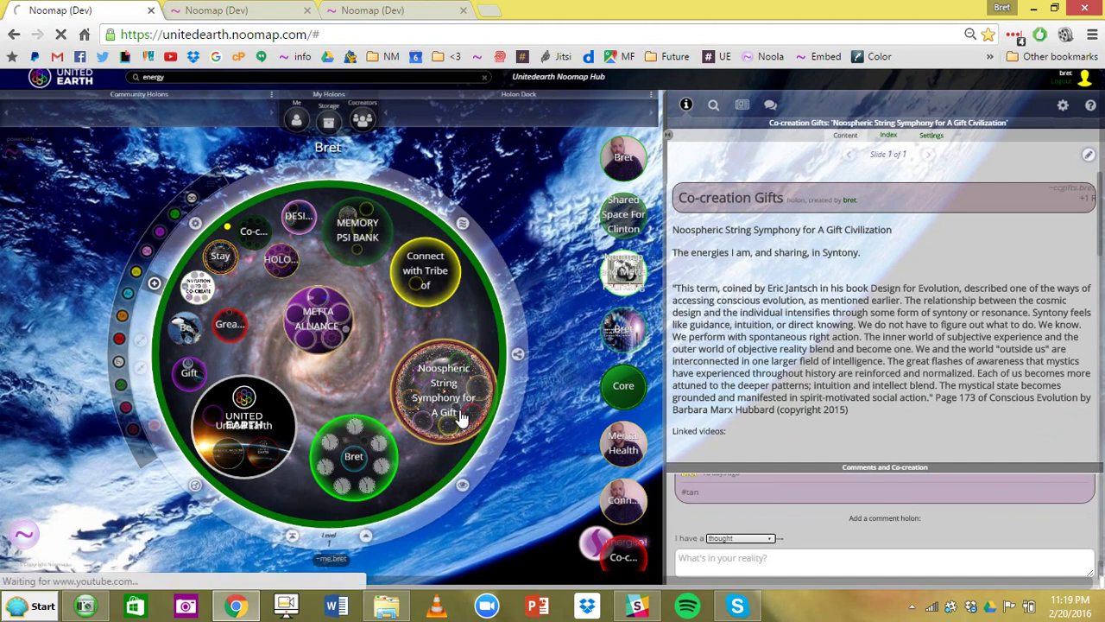
click(590, 541)
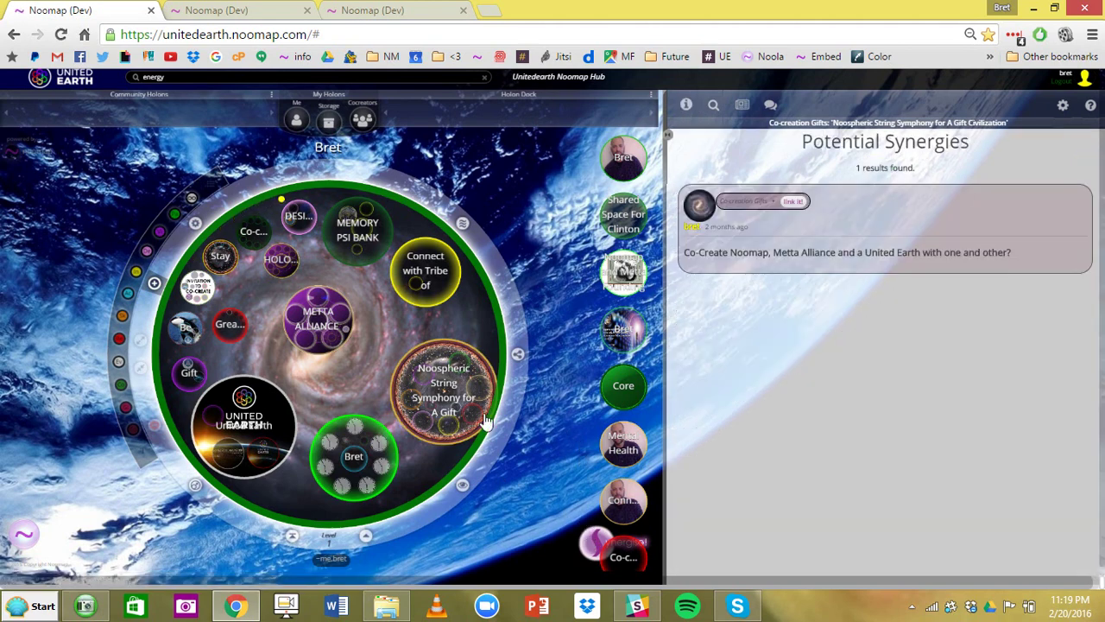
click(349, 485)
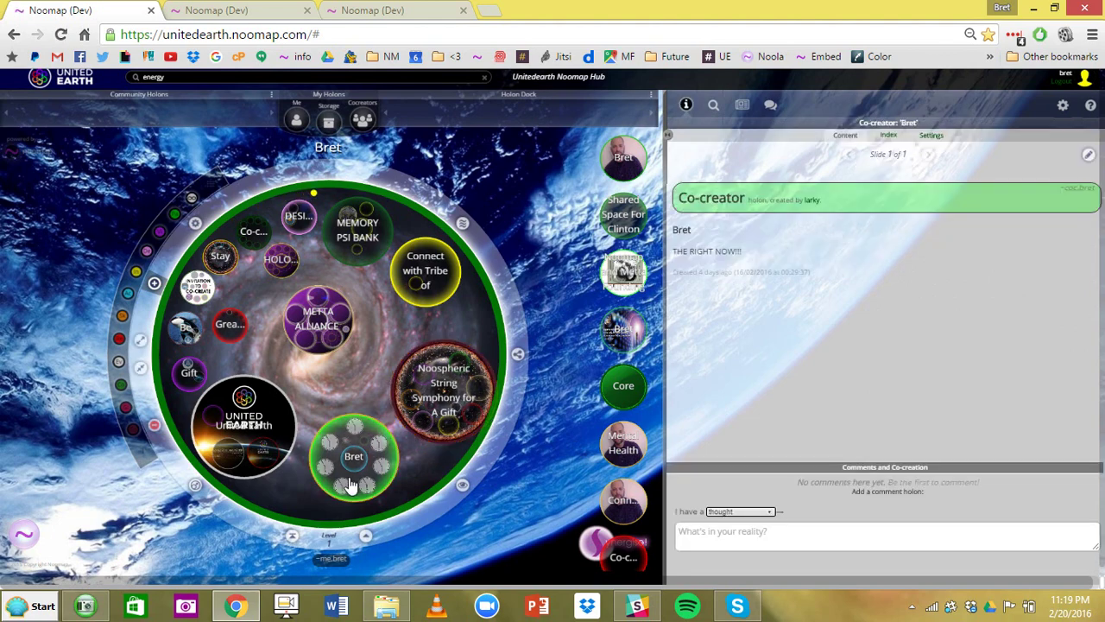
click(254, 440)
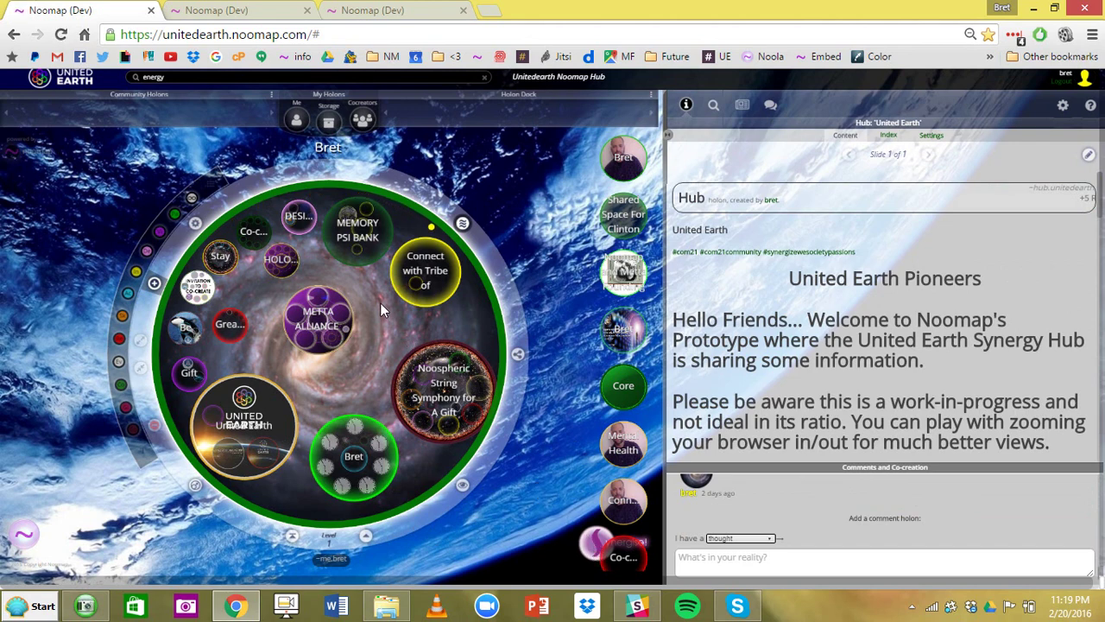
click(415, 295)
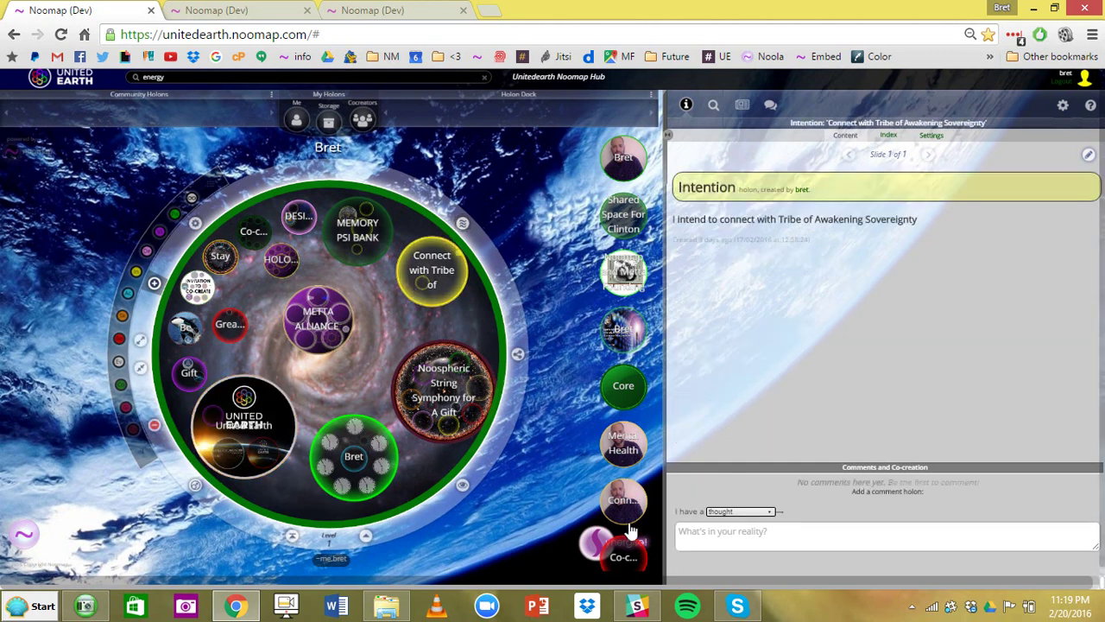
click(592, 539)
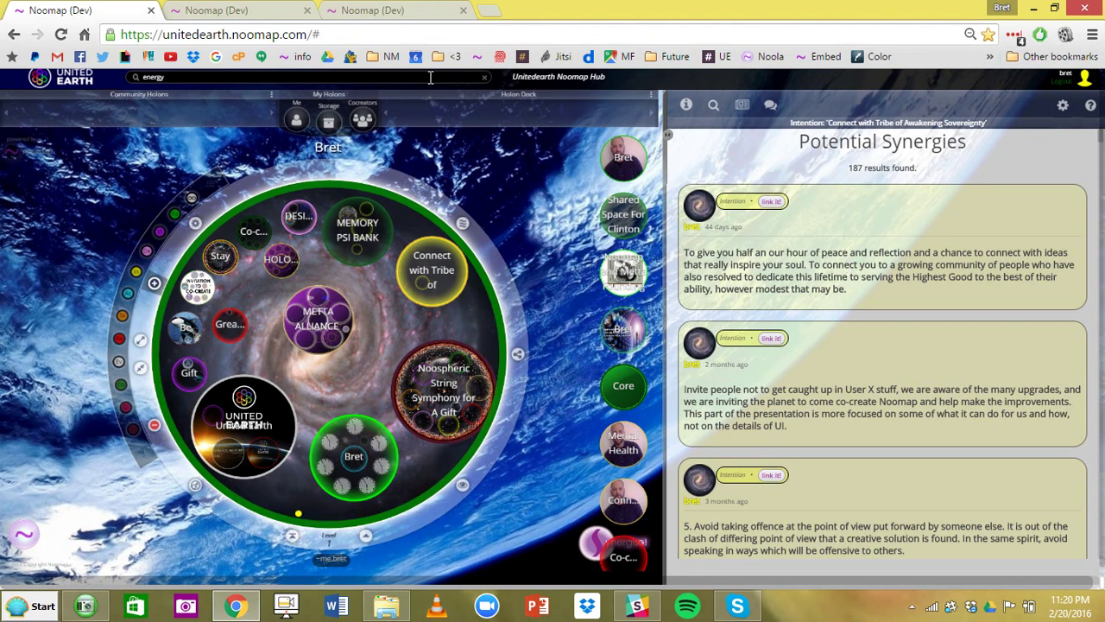
- Send the message 'hello' to Noola in its chat
click(26, 542)
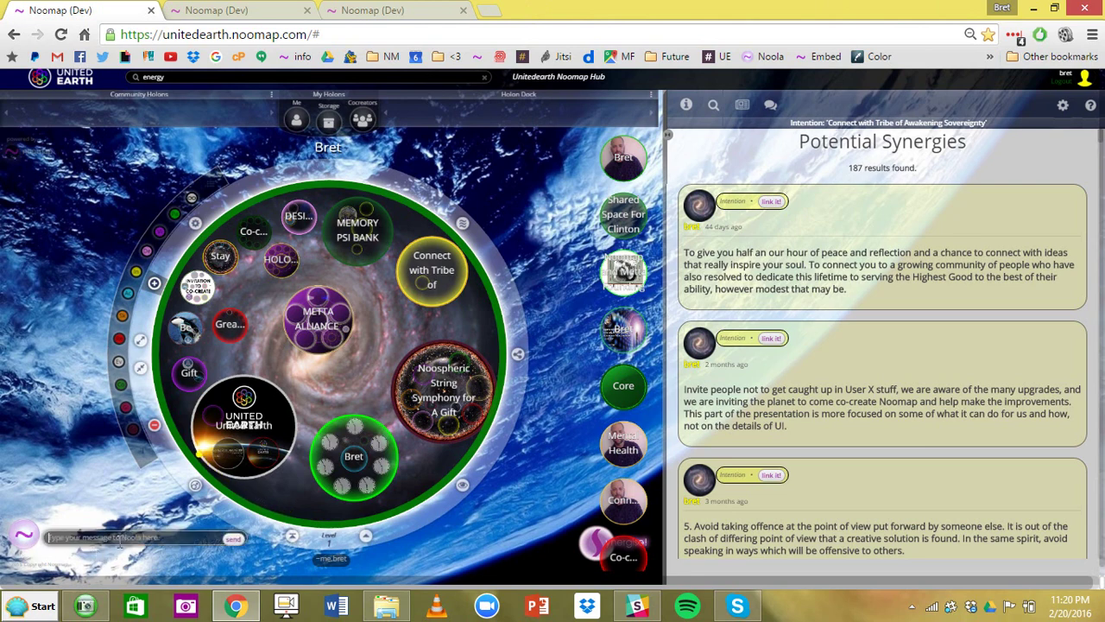
click(119, 542)
text(hello)
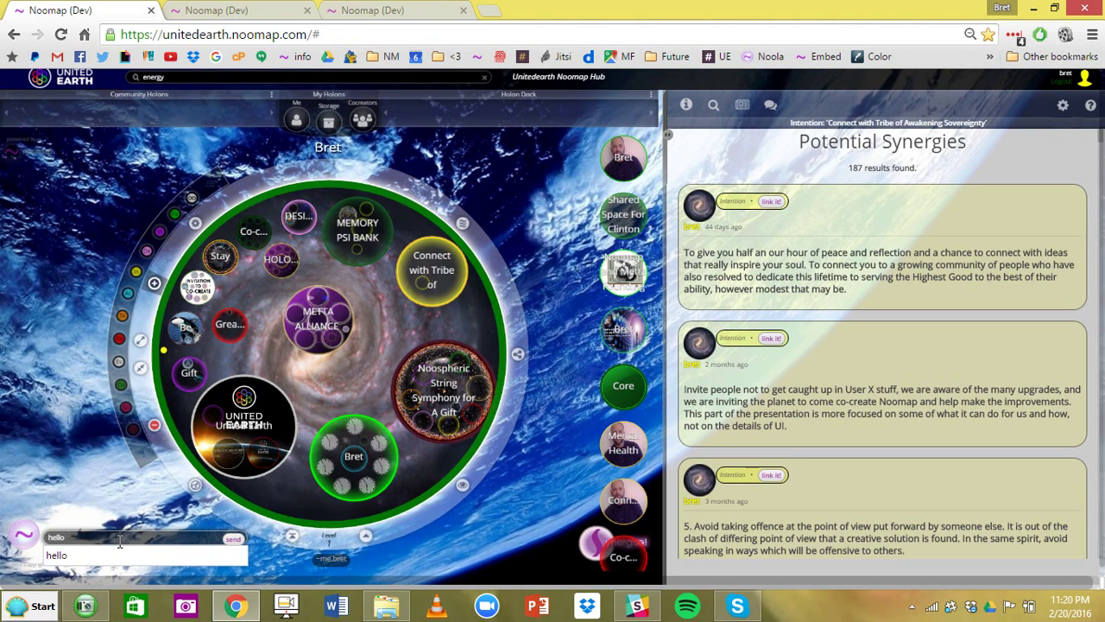
key(Return)
- Start a new Messenger message and enter the recipient's username in the To: field
click(770, 108)
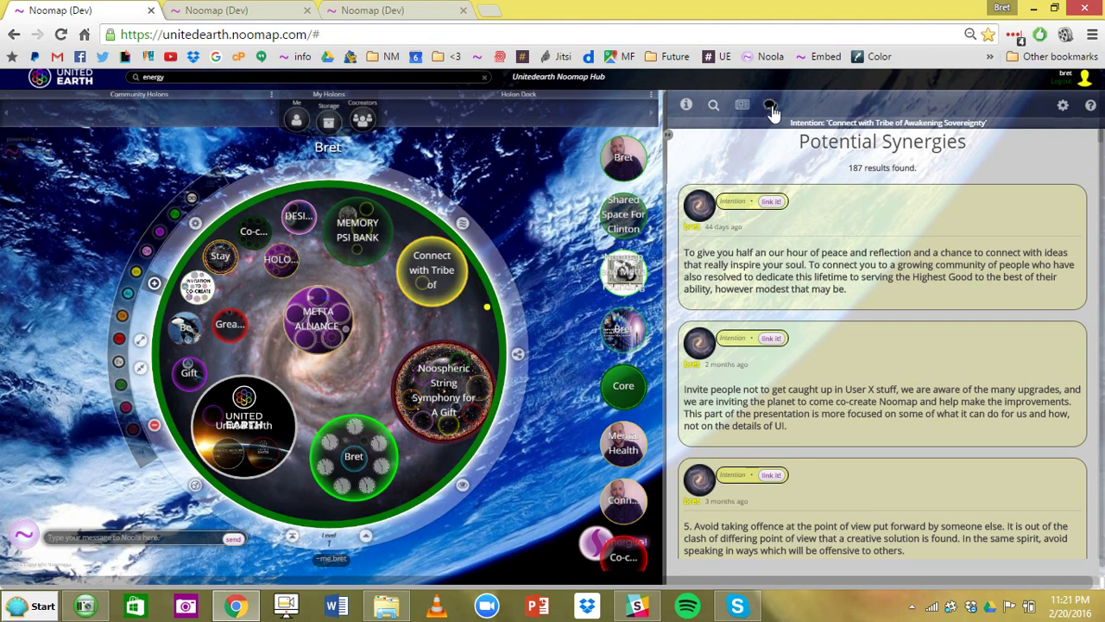
click(879, 149)
click(807, 176)
text(bret)
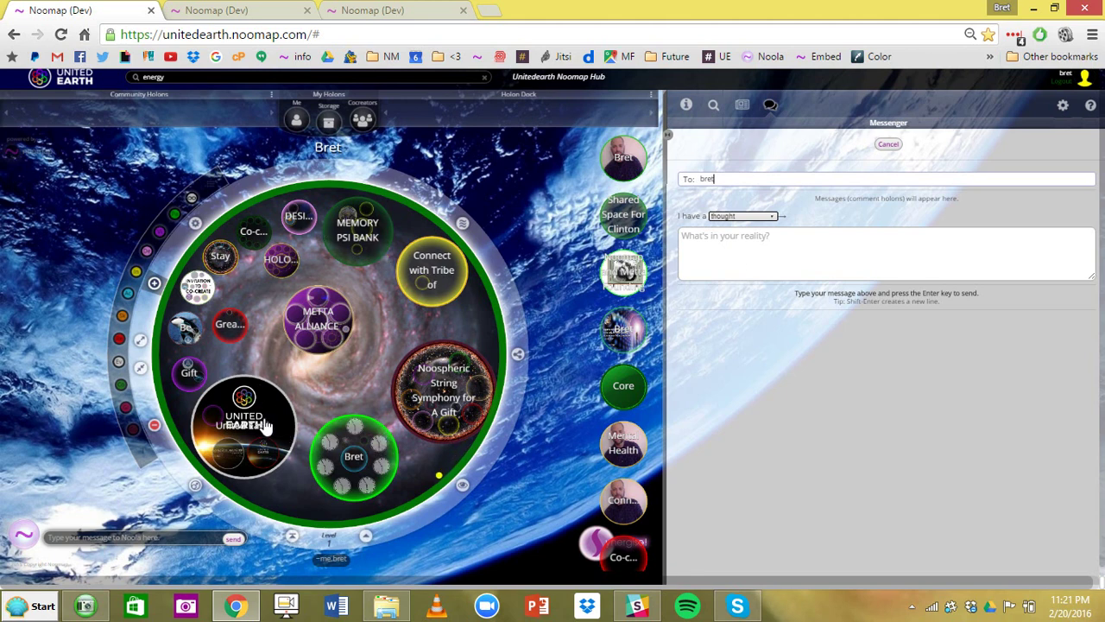
- View METTA ALLIANCE's details, return home, then zoom back into METTA ALLIANCE via United Earth
click(330, 337)
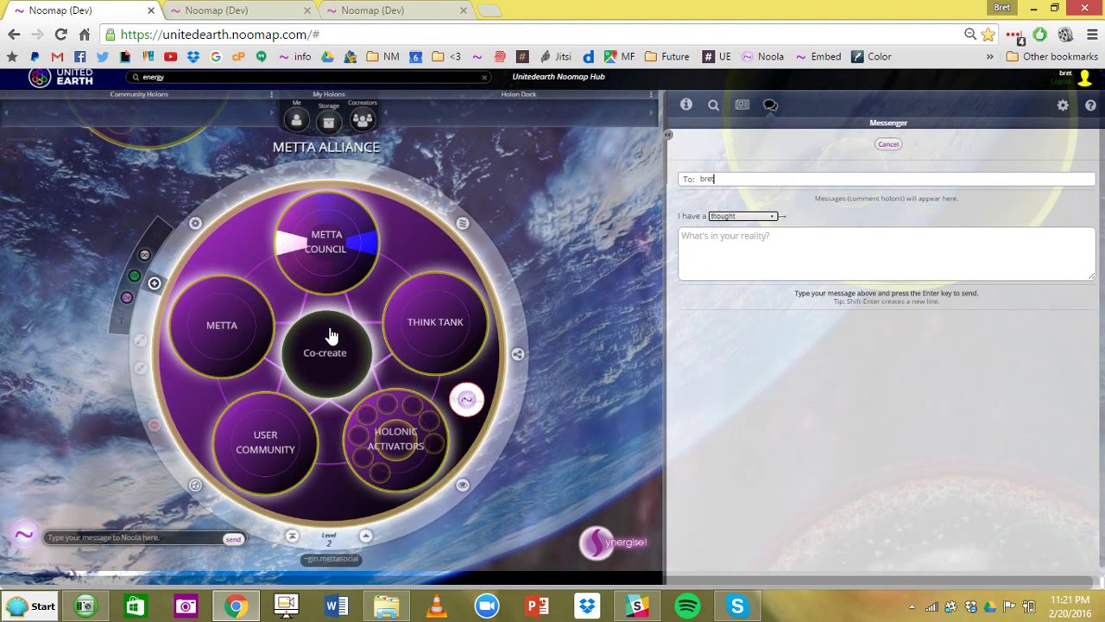
click(686, 105)
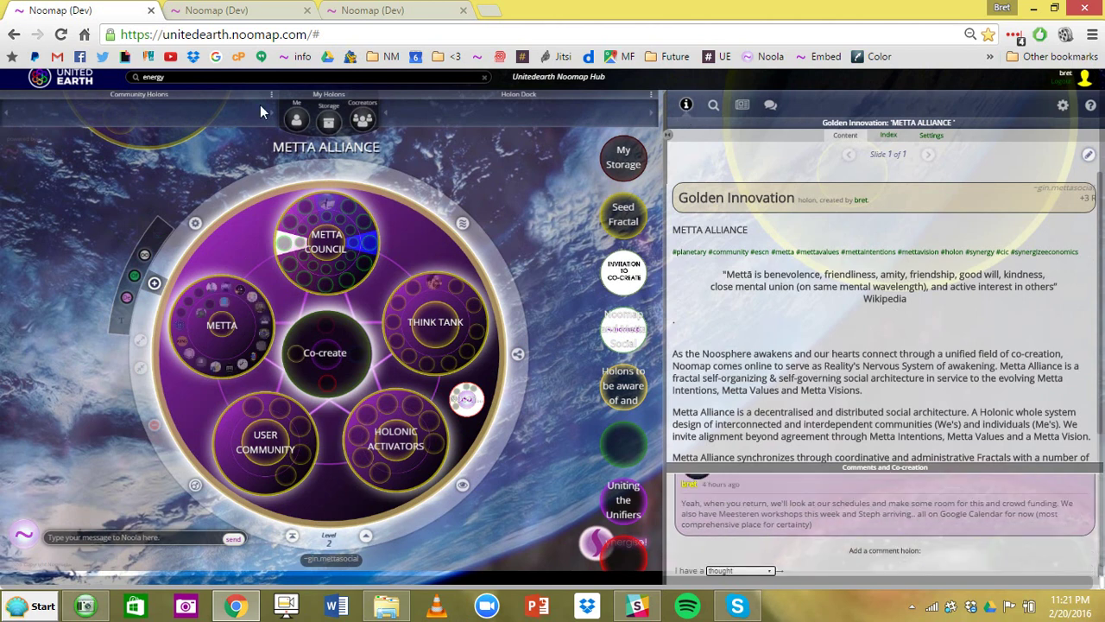
click(294, 120)
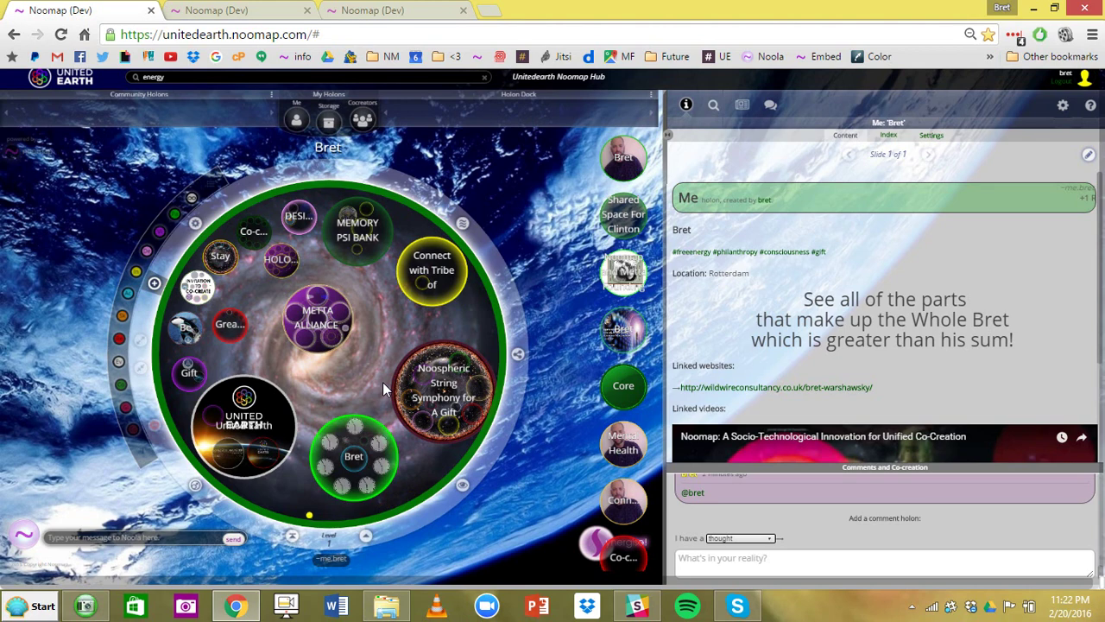
click(319, 397)
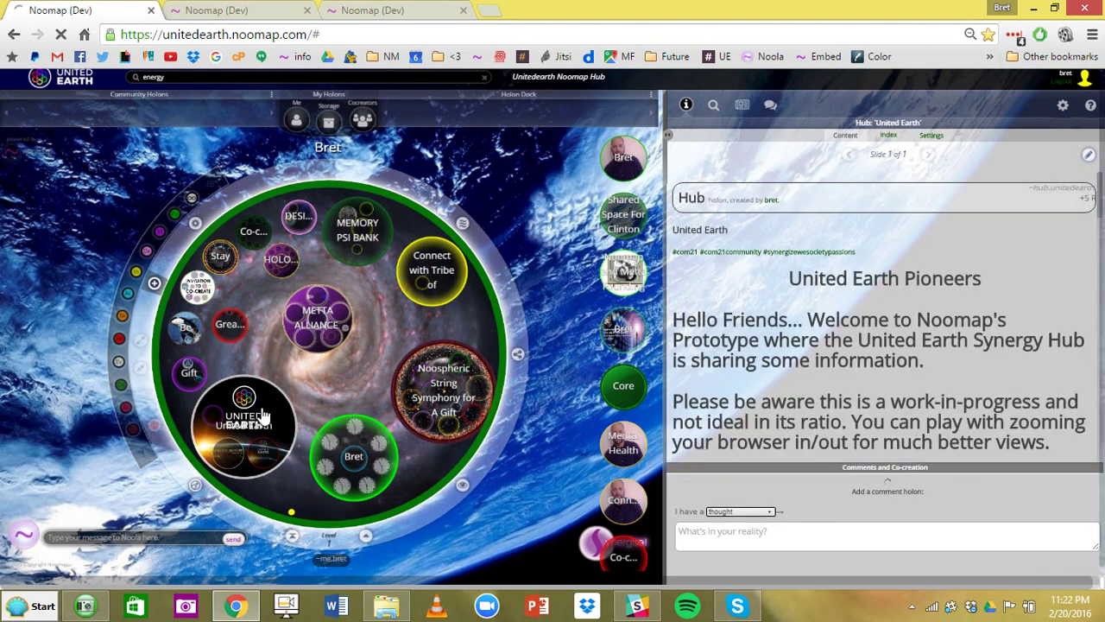
click(313, 296)
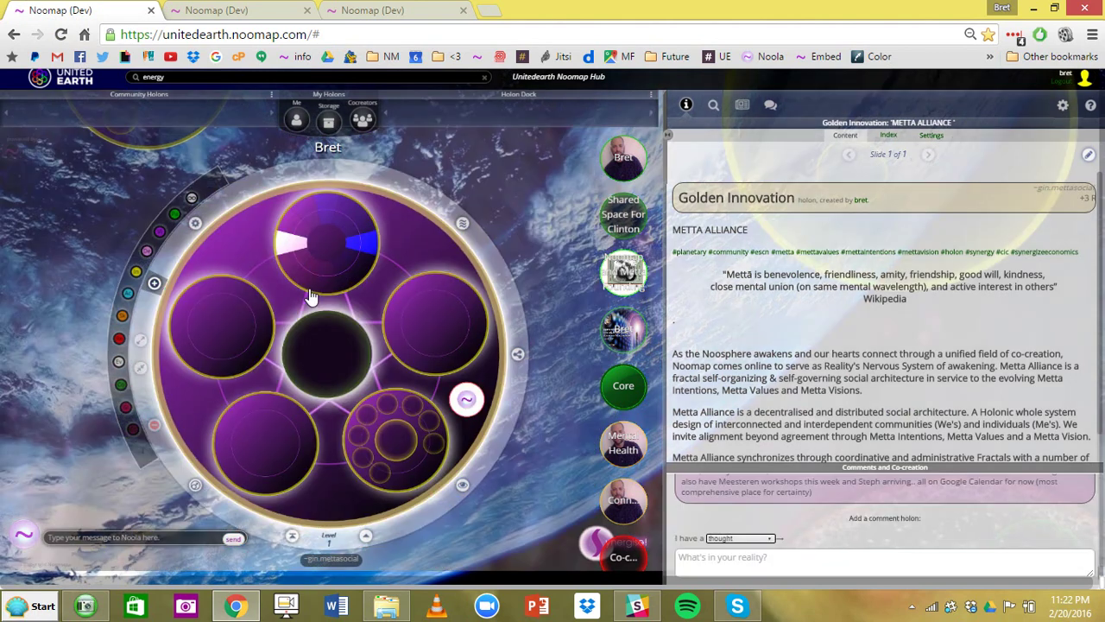